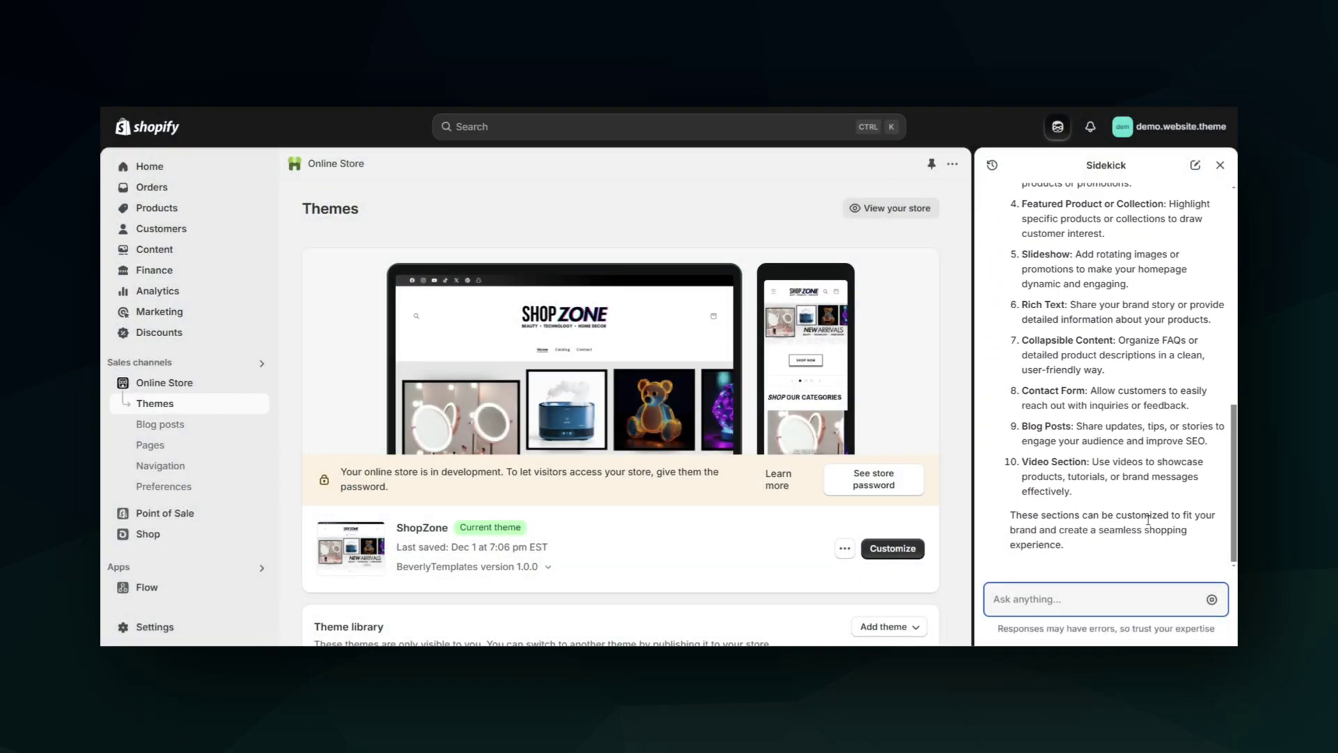
pyautogui.scroll(3, 1147, 520)
pyautogui.scroll(3, 1148, 520)
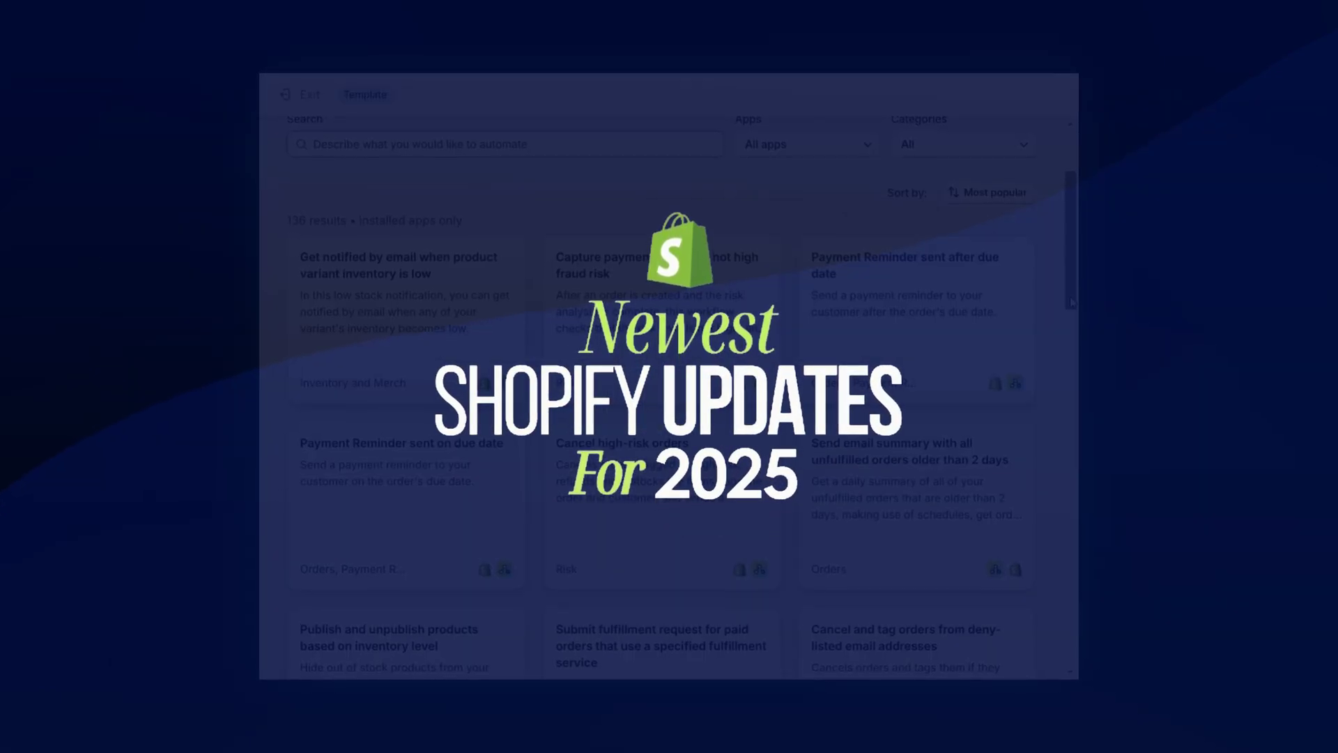
pyautogui.moveTo(1072, 301); pyautogui.dragTo(1074, 313)
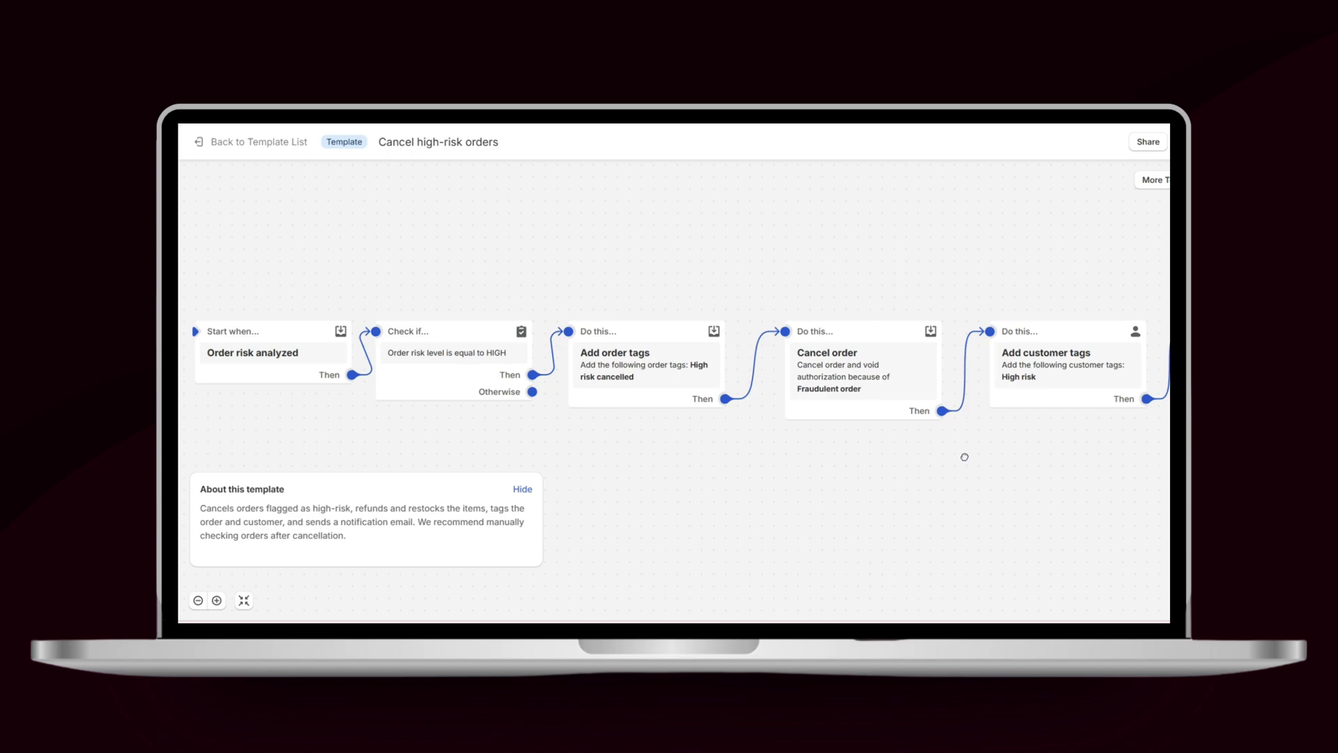
pyautogui.moveTo(965, 456); pyautogui.dragTo(809, 456)
# Name the new menu "New Footer Menu" and add a menu item linking to the Home page.
pyautogui.write('Footer Menu')
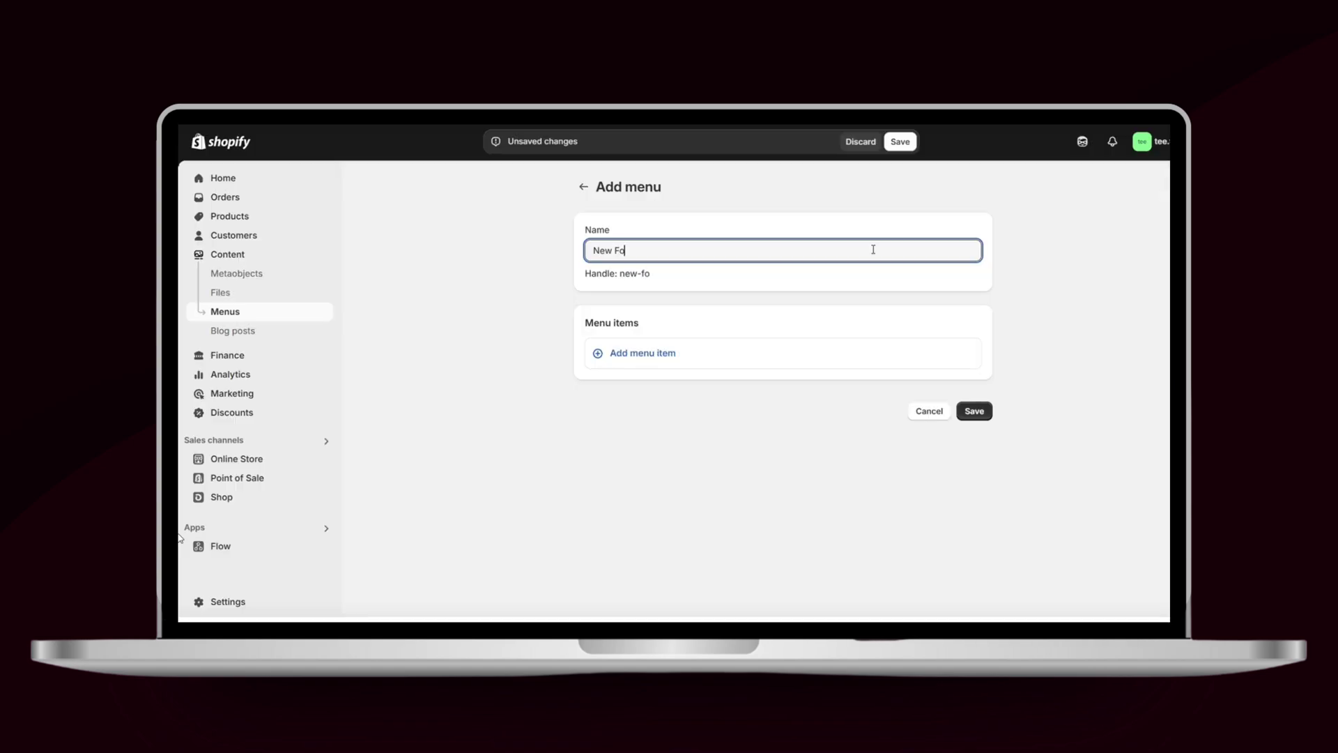
pyautogui.click(643, 353)
pyautogui.click(852, 373)
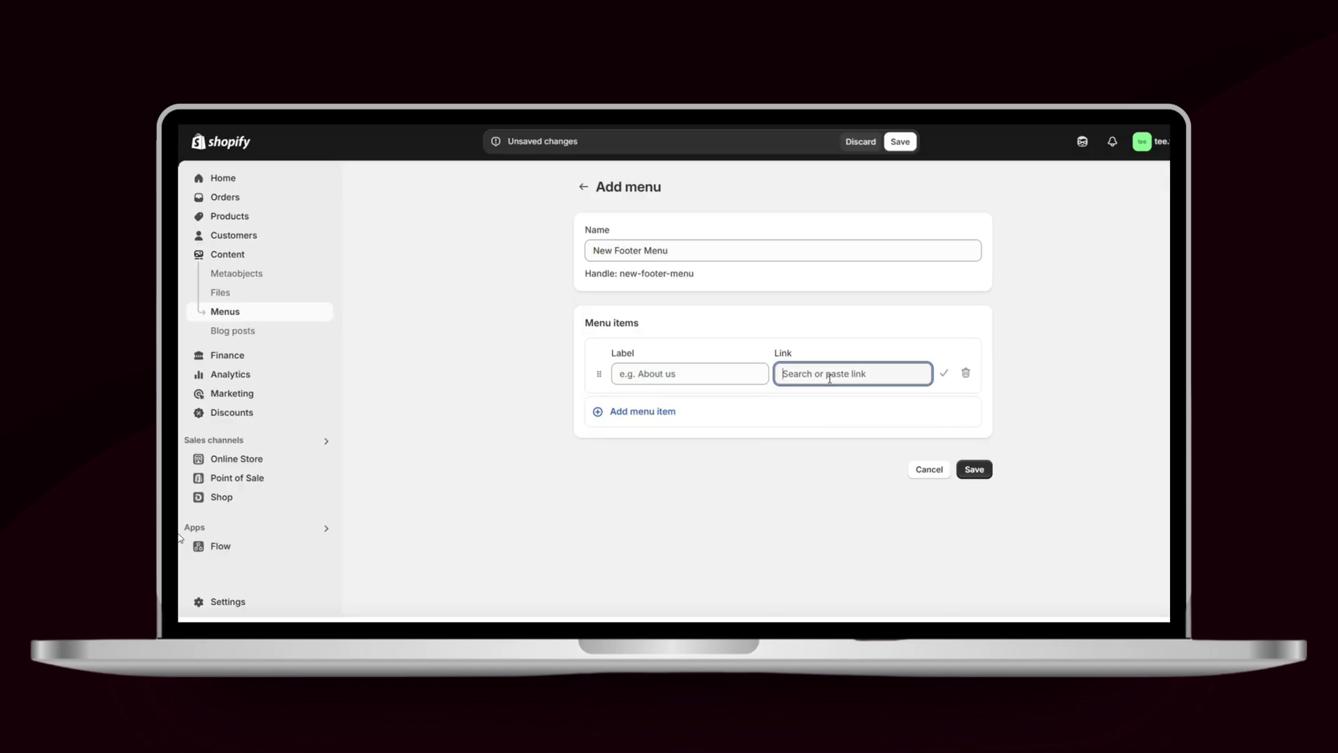
pyautogui.click(850, 425)
pyautogui.click(943, 374)
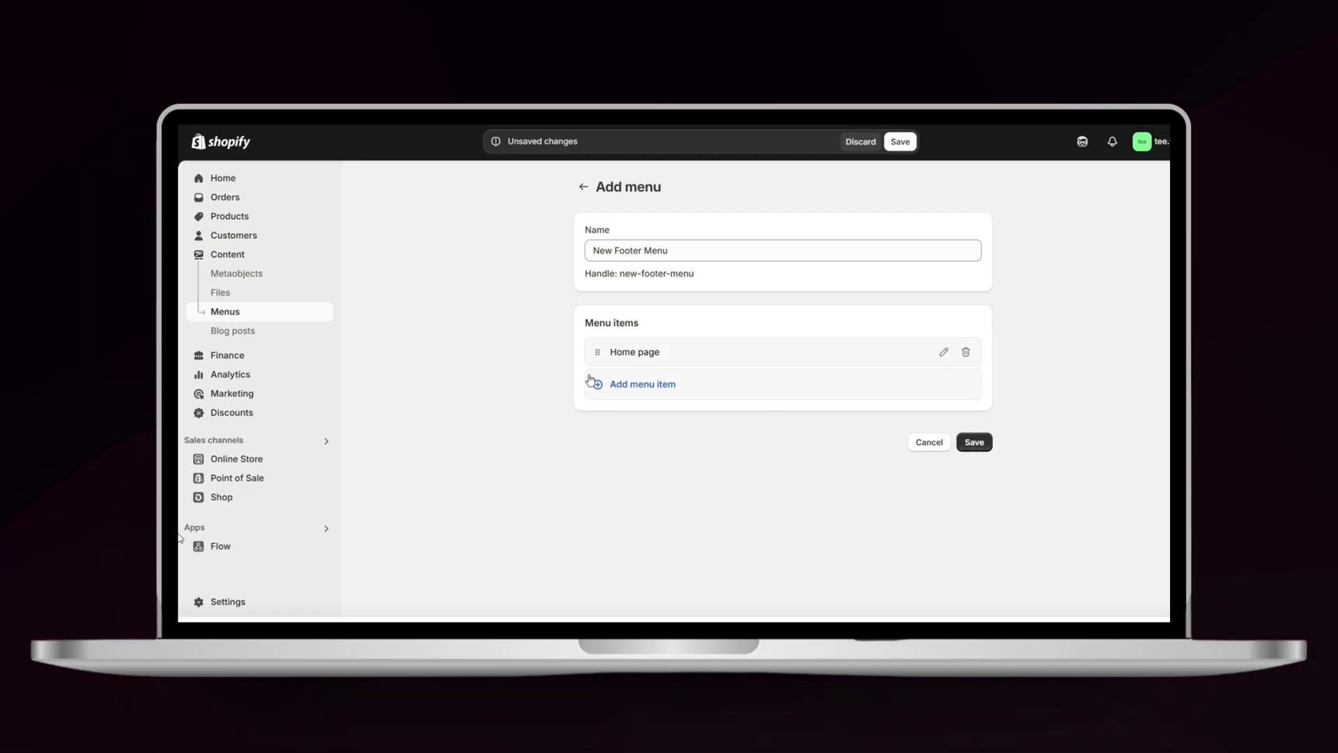
# Add a second menu item to the new footer menu that links to Search.
pyautogui.click(613, 382)
pyautogui.click(852, 404)
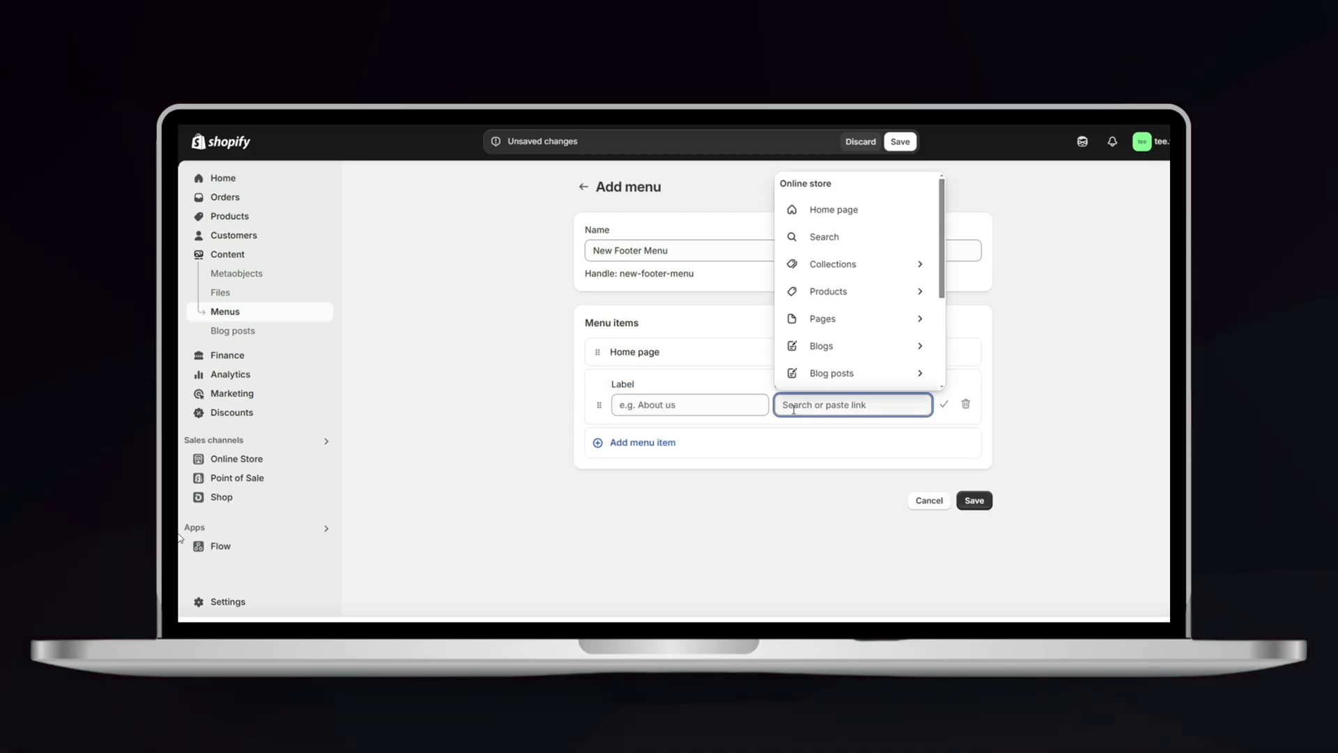
pyautogui.click(821, 233)
pyautogui.click(944, 404)
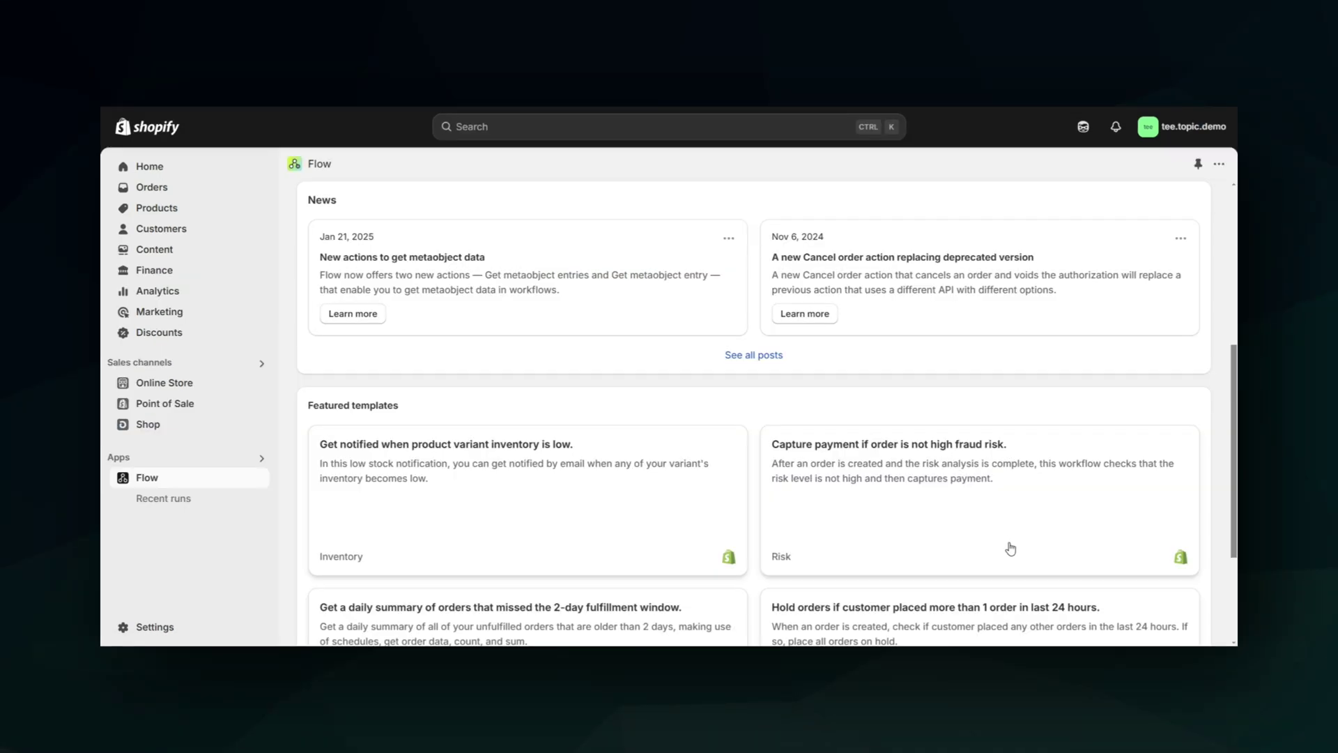
pyautogui.scroll(-2, 1011, 549)
pyautogui.scroll(-2, 1010, 549)
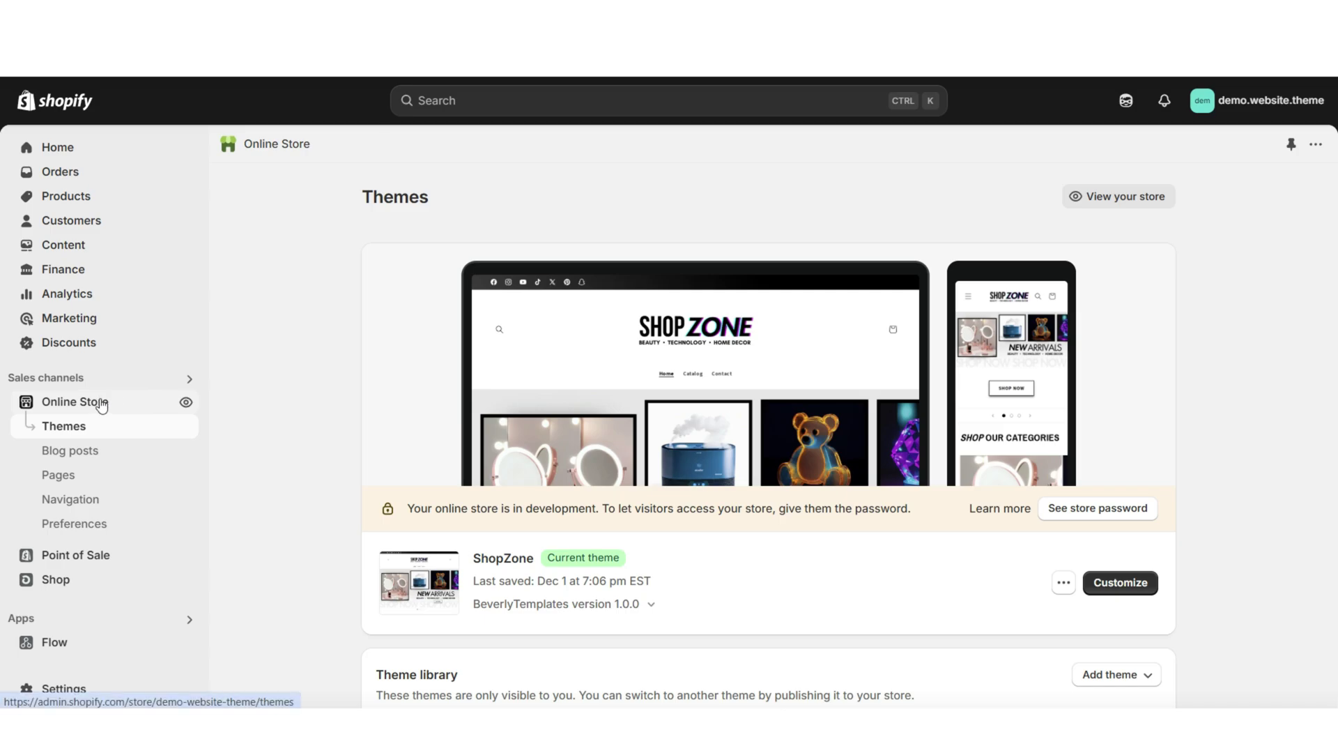
# Ask Sidekick "Where do I edit my payment methods in Shopify?" and open the Payment Settings it suggests.
pyautogui.click(1126, 101)
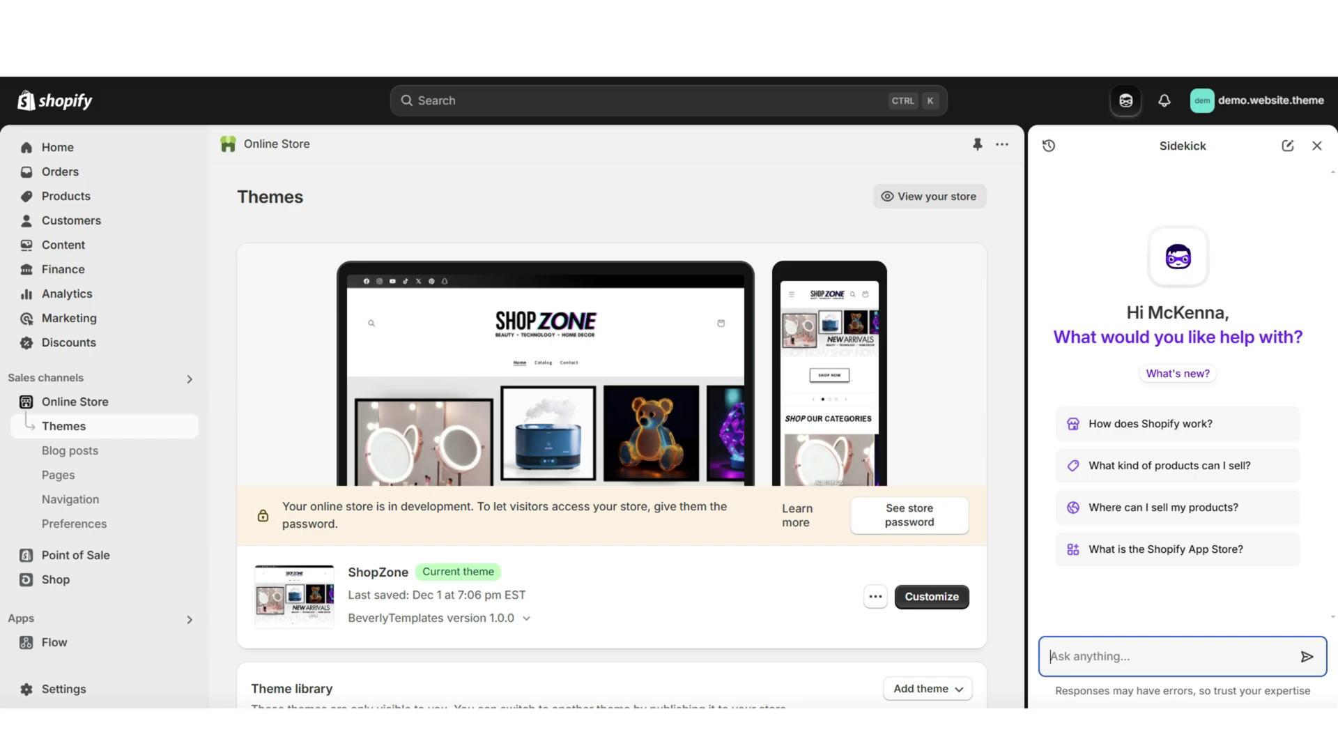
pyautogui.write('Where do I edit my payment methods in Shopify?')
pyautogui.press('Return')
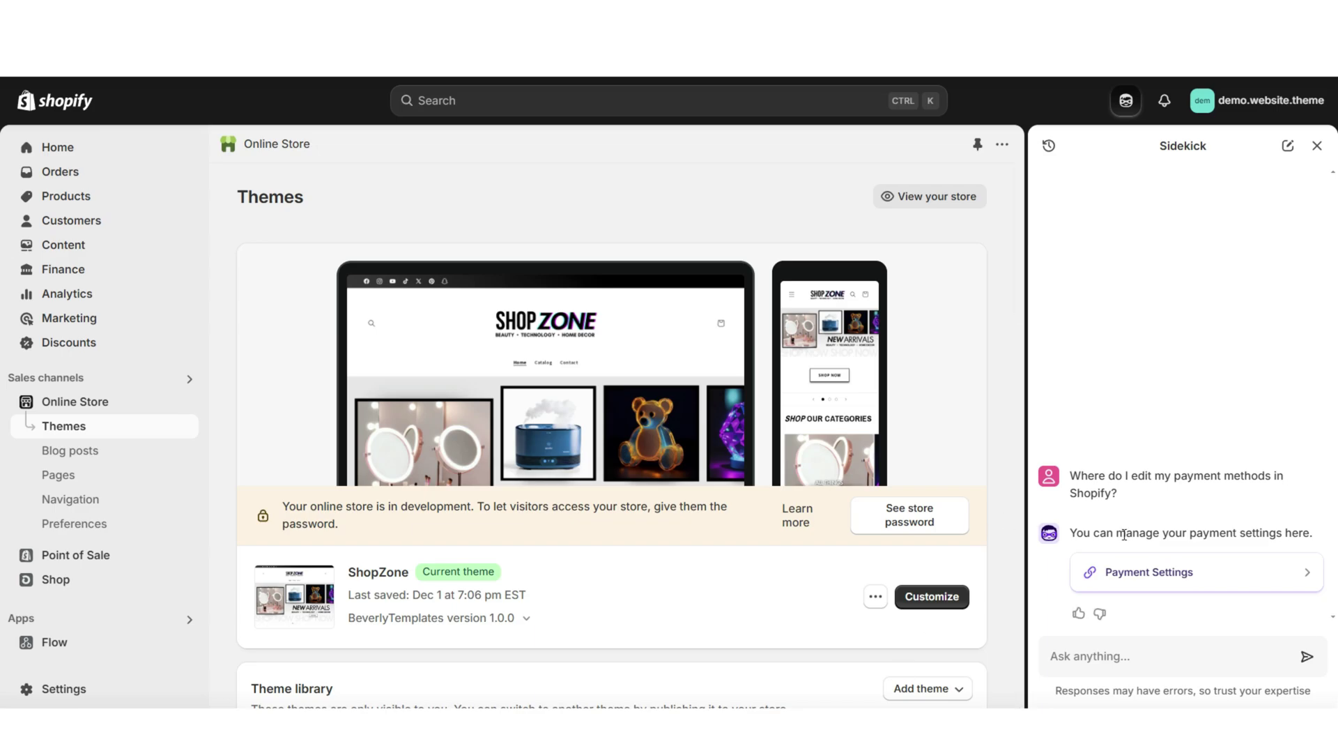
pyautogui.click(1147, 569)
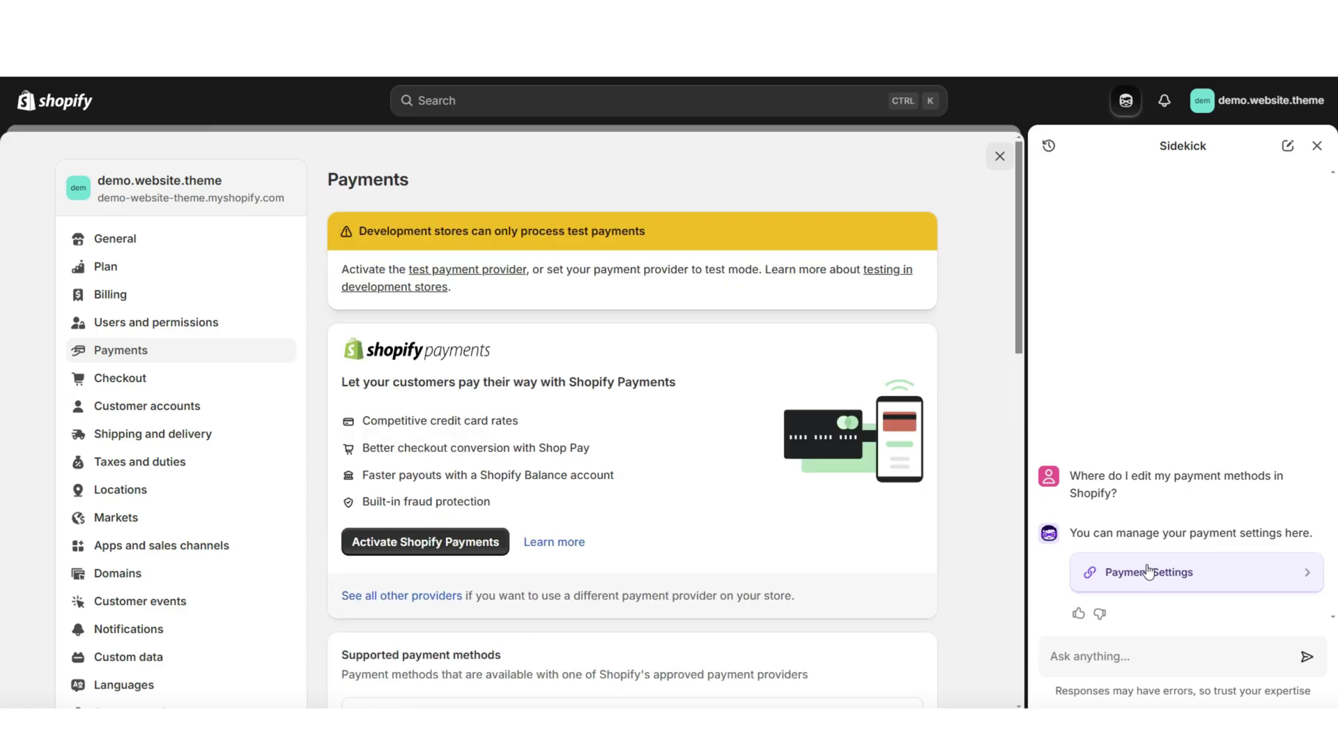
pyautogui.scroll(-6, 627, 418)
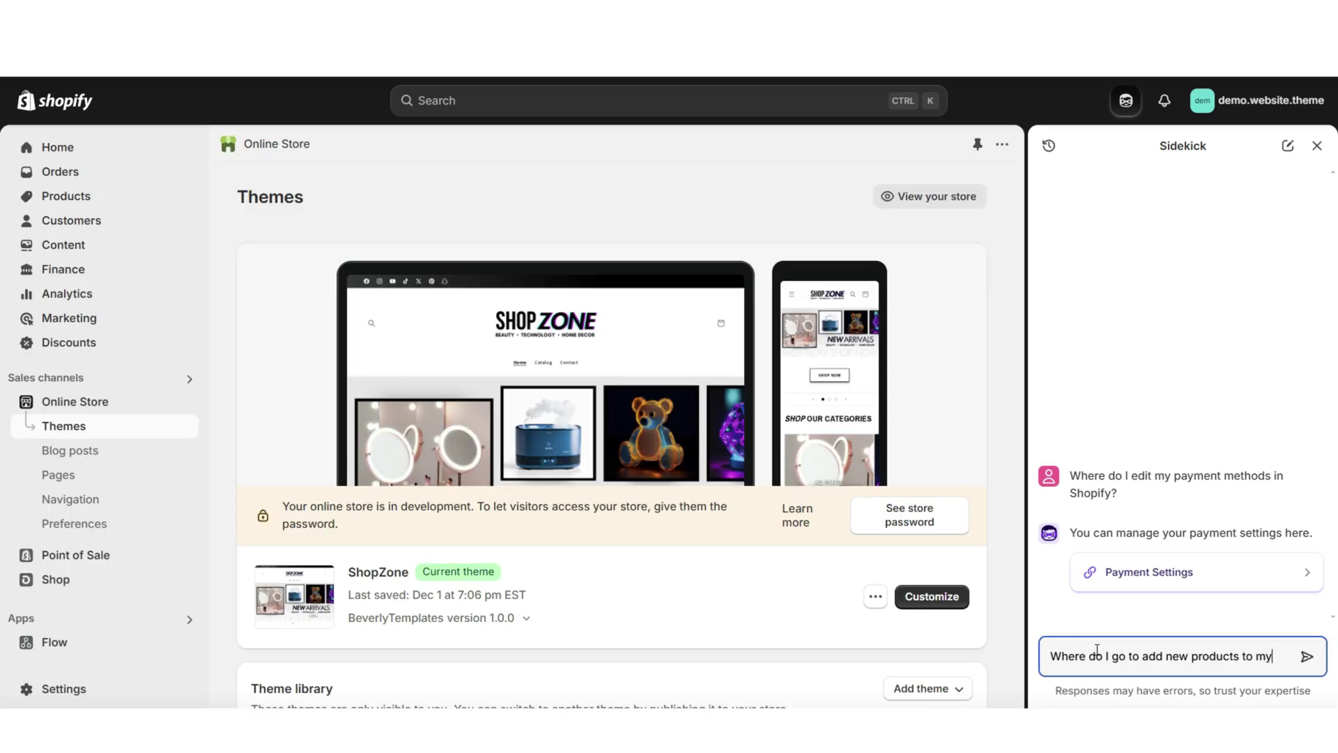
# Ask Sidekick "Where do I go to add new products to my store?".
pyautogui.write('store?')
pyautogui.press('Return')
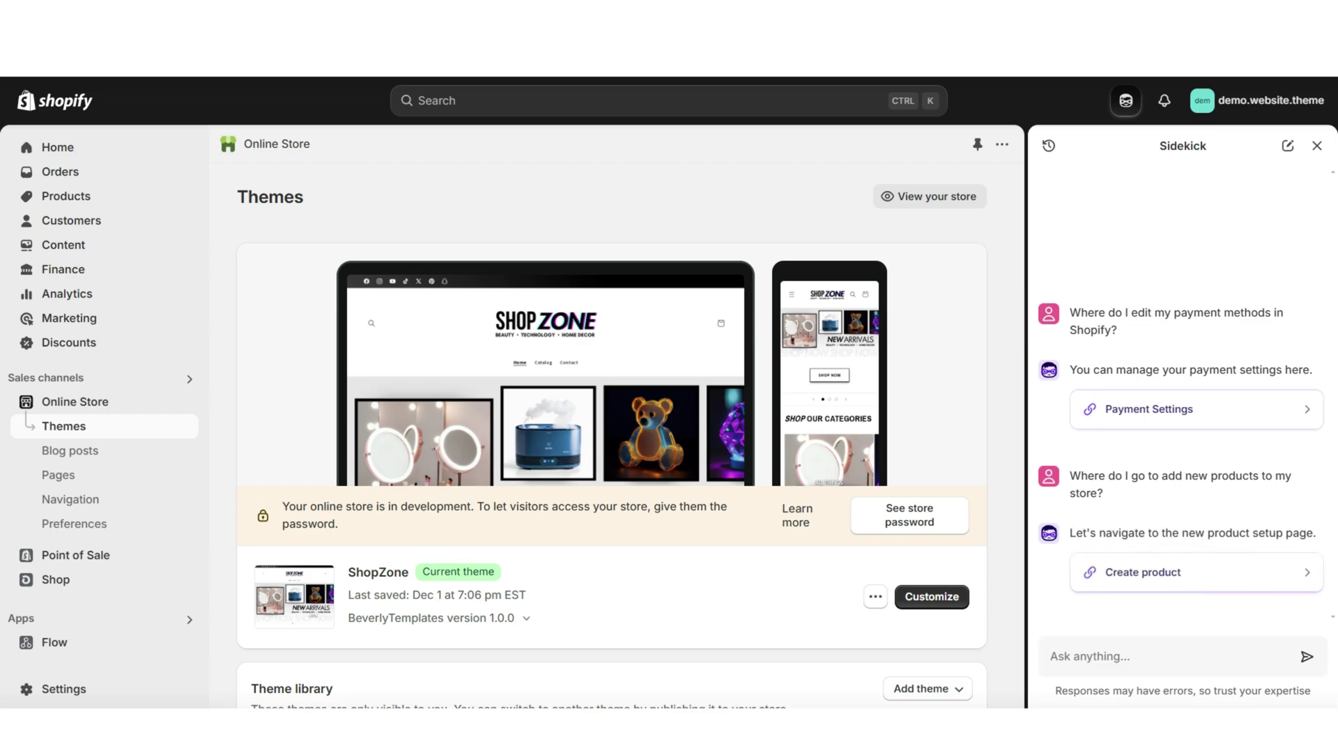
# Ask Sidekick "What are some of the best sections to add to my website?" and read through its reply.
pyautogui.click(1112, 661)
pyautogui.write('What are some of the best sections to add to my website?')
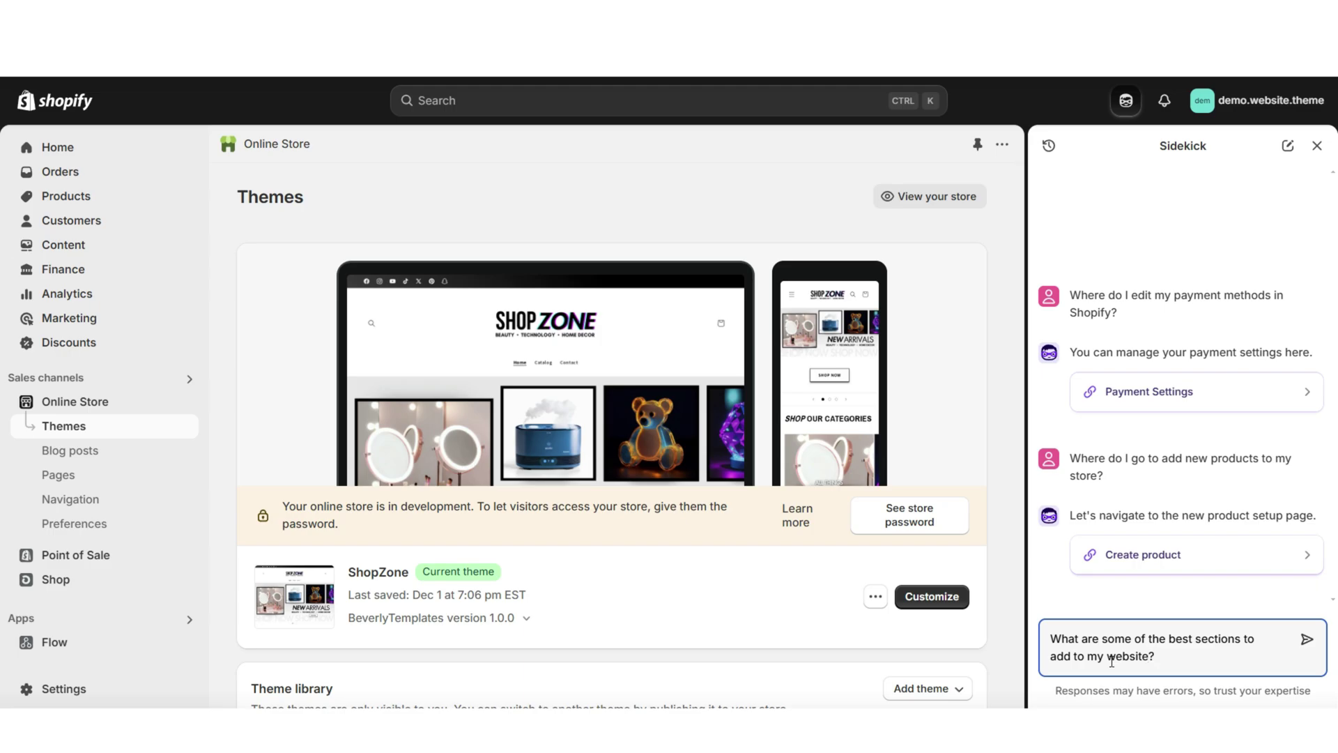
pyautogui.press('Return')
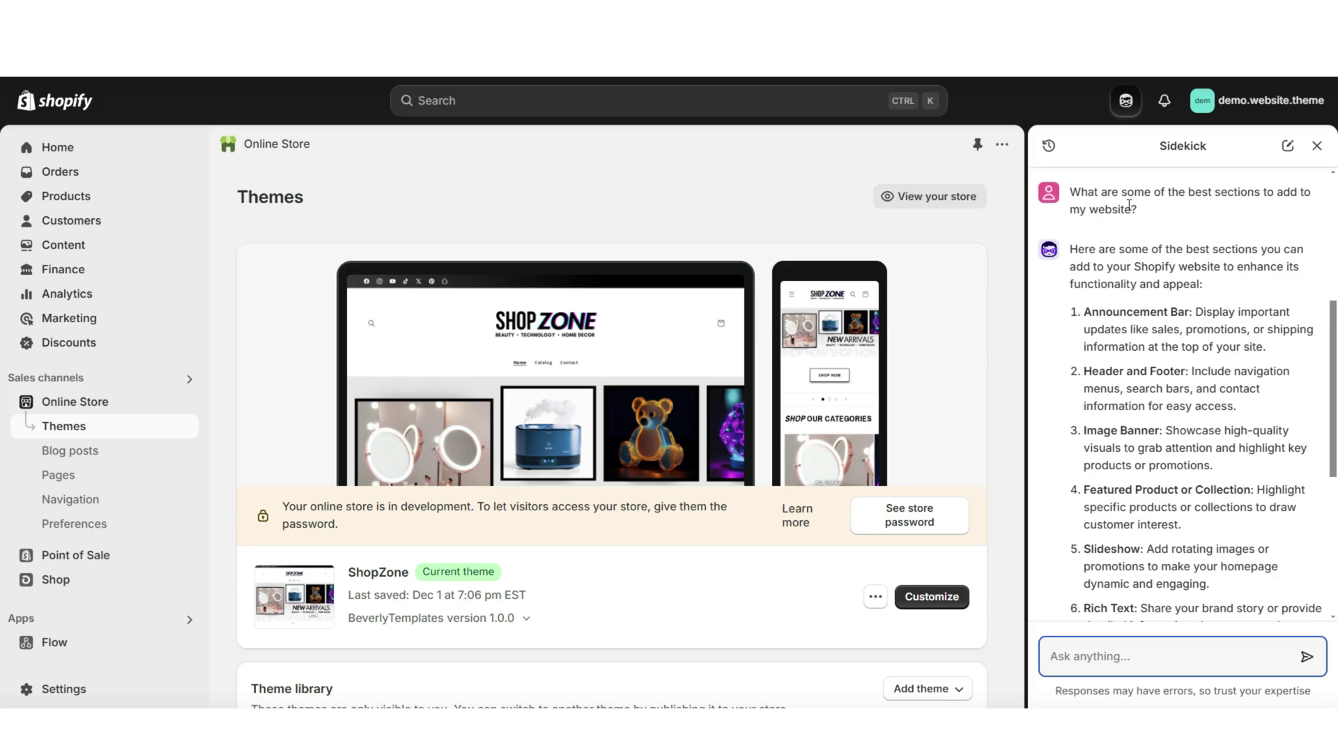
pyautogui.scroll(-1, 1226, 279)
pyautogui.moveTo(1331, 346); pyautogui.dragTo(1159, 653)
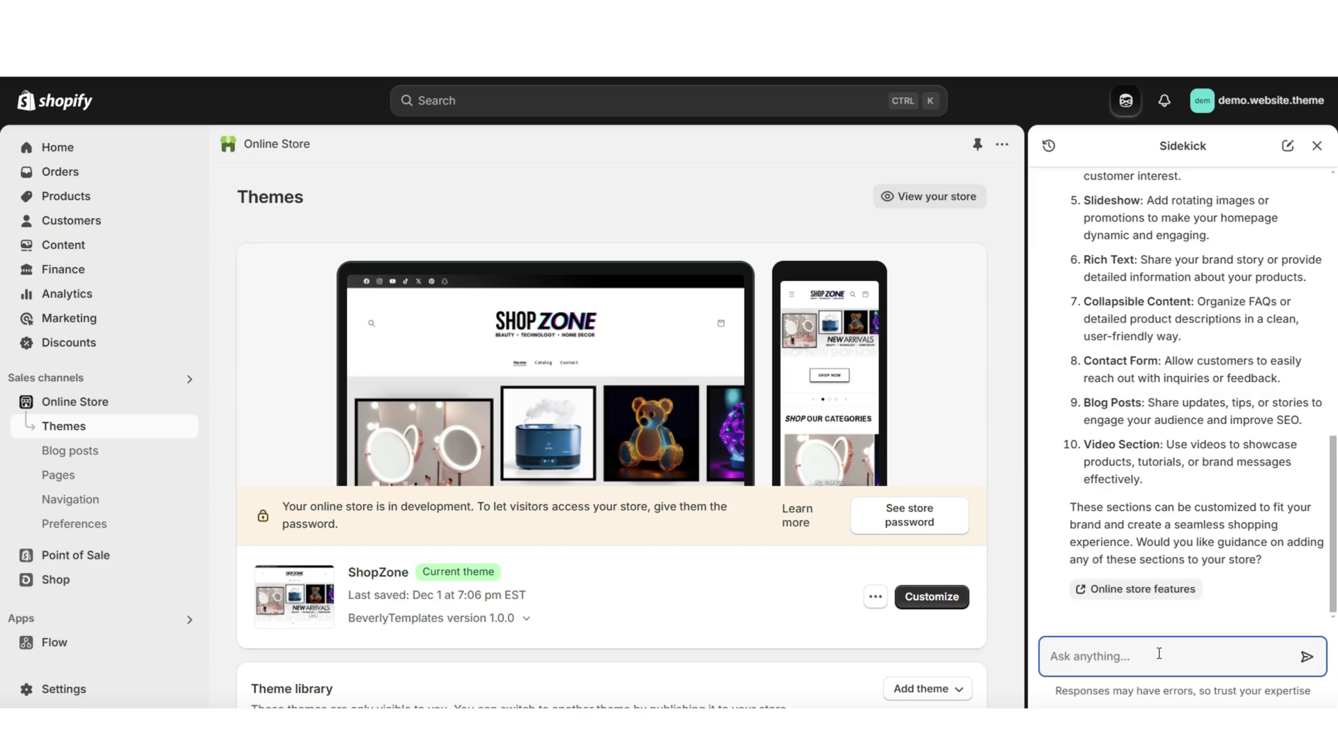
# Open the ShopZone theme for customizing and examine the home page sections in full-width preview with Sidekick closed.
pyautogui.click(991, 592)
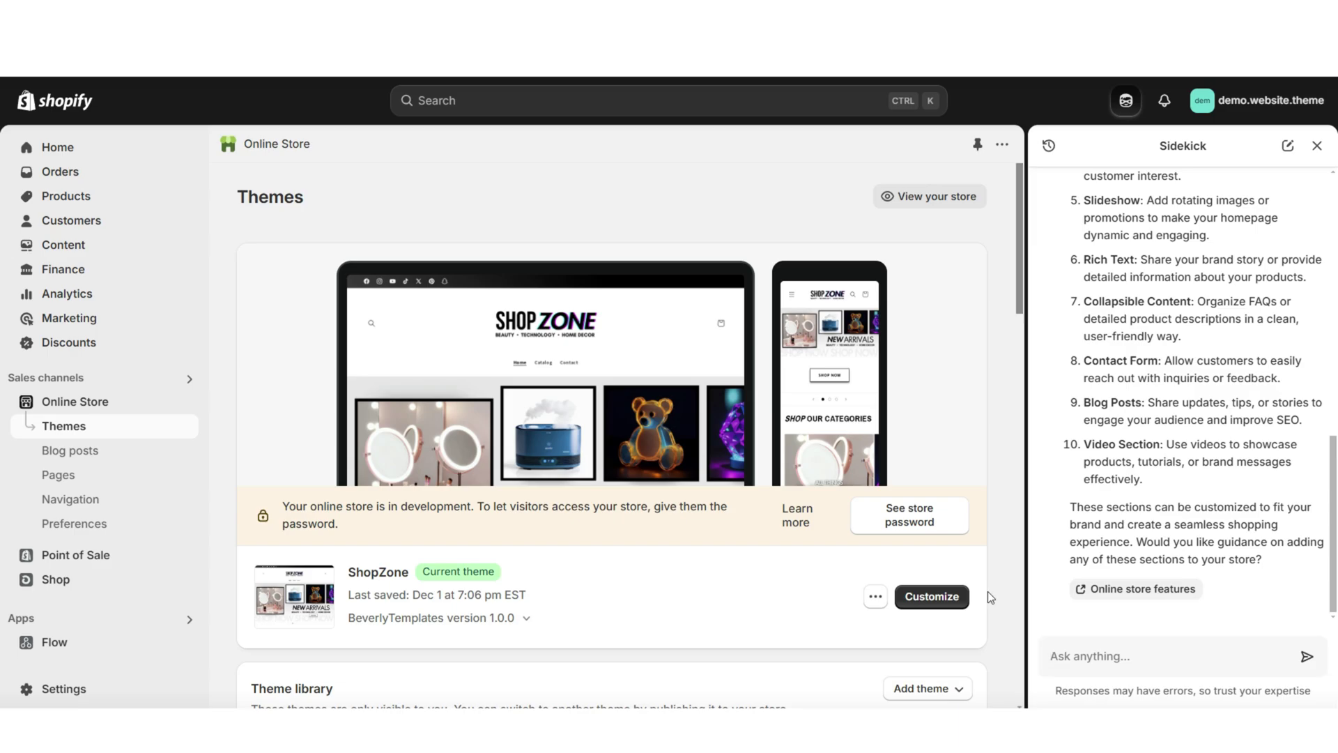
pyautogui.click(961, 596)
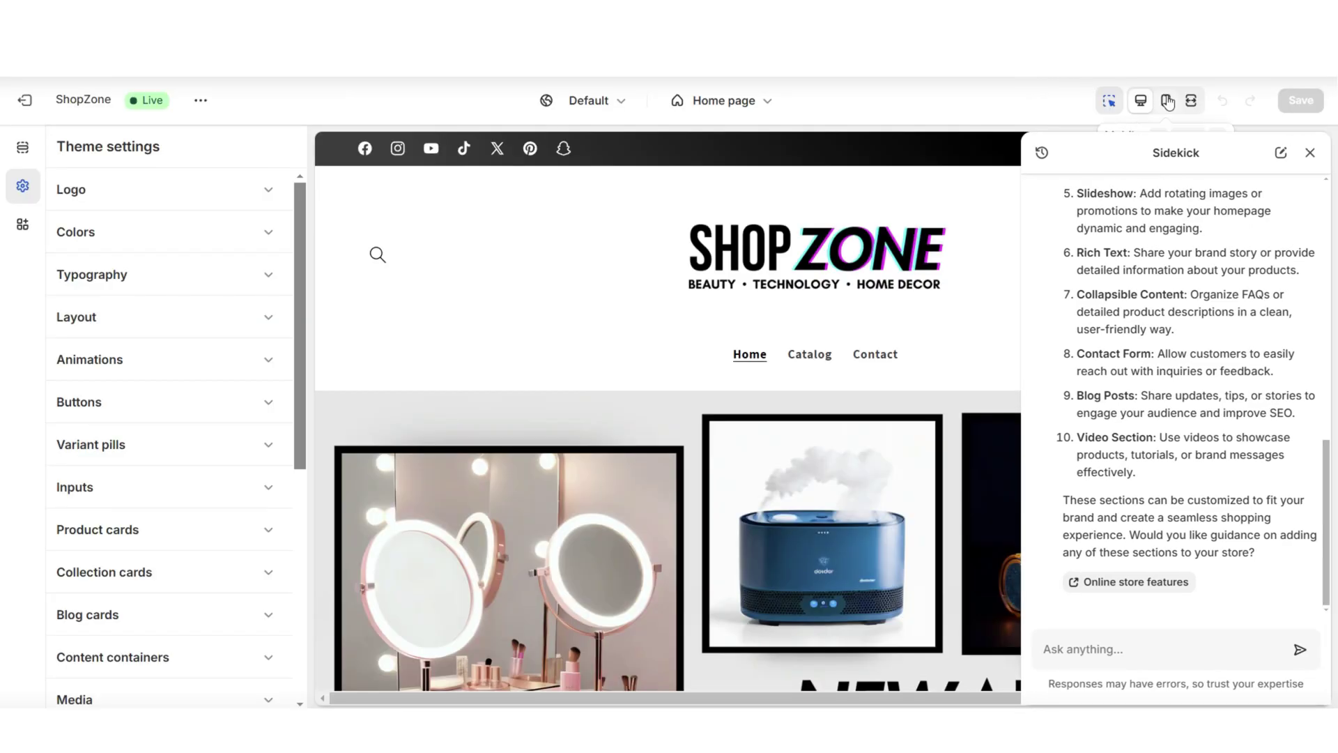
pyautogui.click(1189, 102)
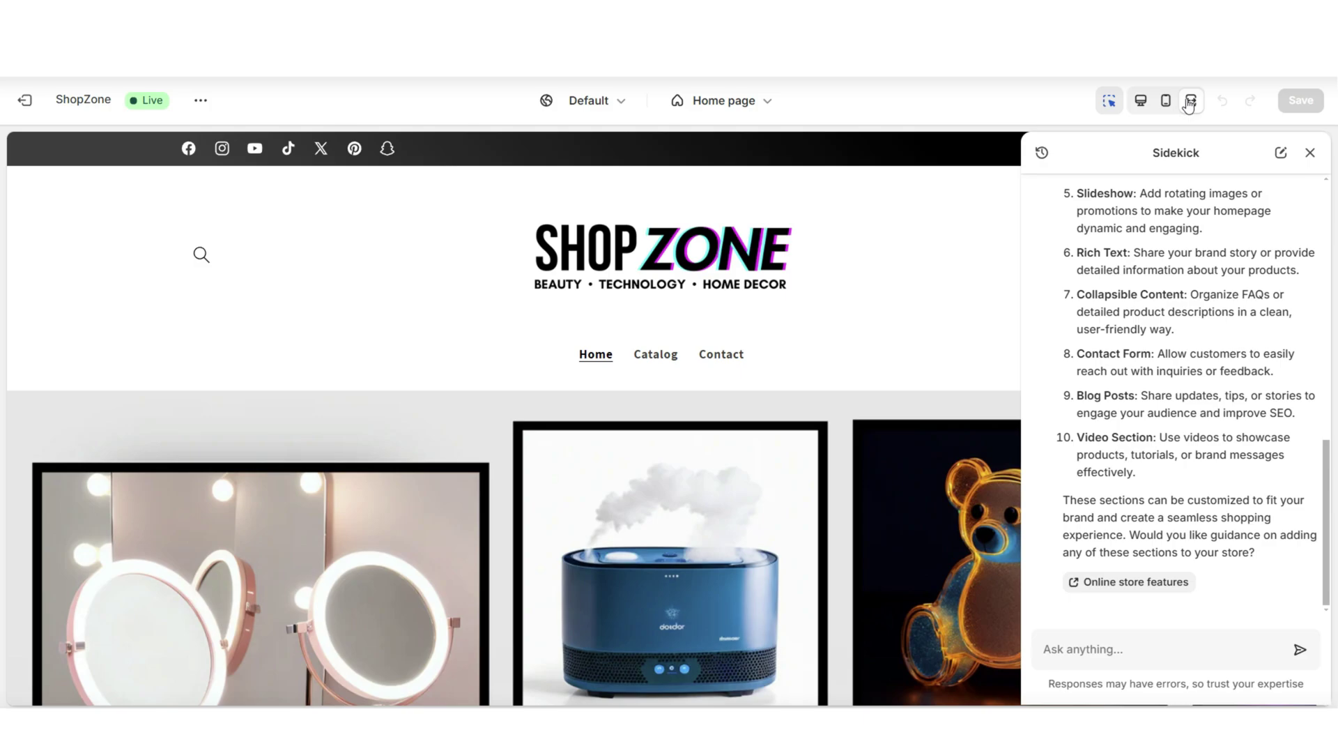
pyautogui.click(1307, 156)
pyautogui.moveTo(1323, 180); pyautogui.dragTo(1324, 236)
pyautogui.scroll(-10, 1324, 235)
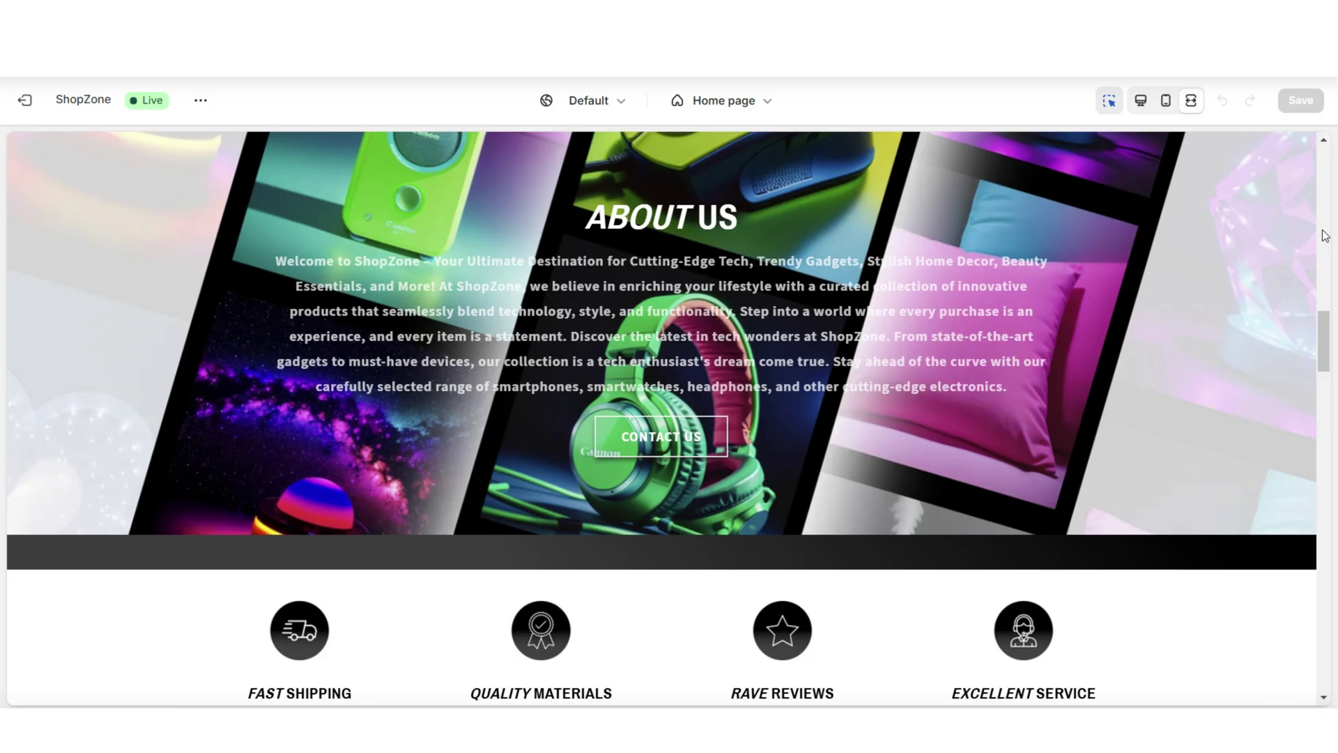
pyautogui.scroll(-9, 1324, 236)
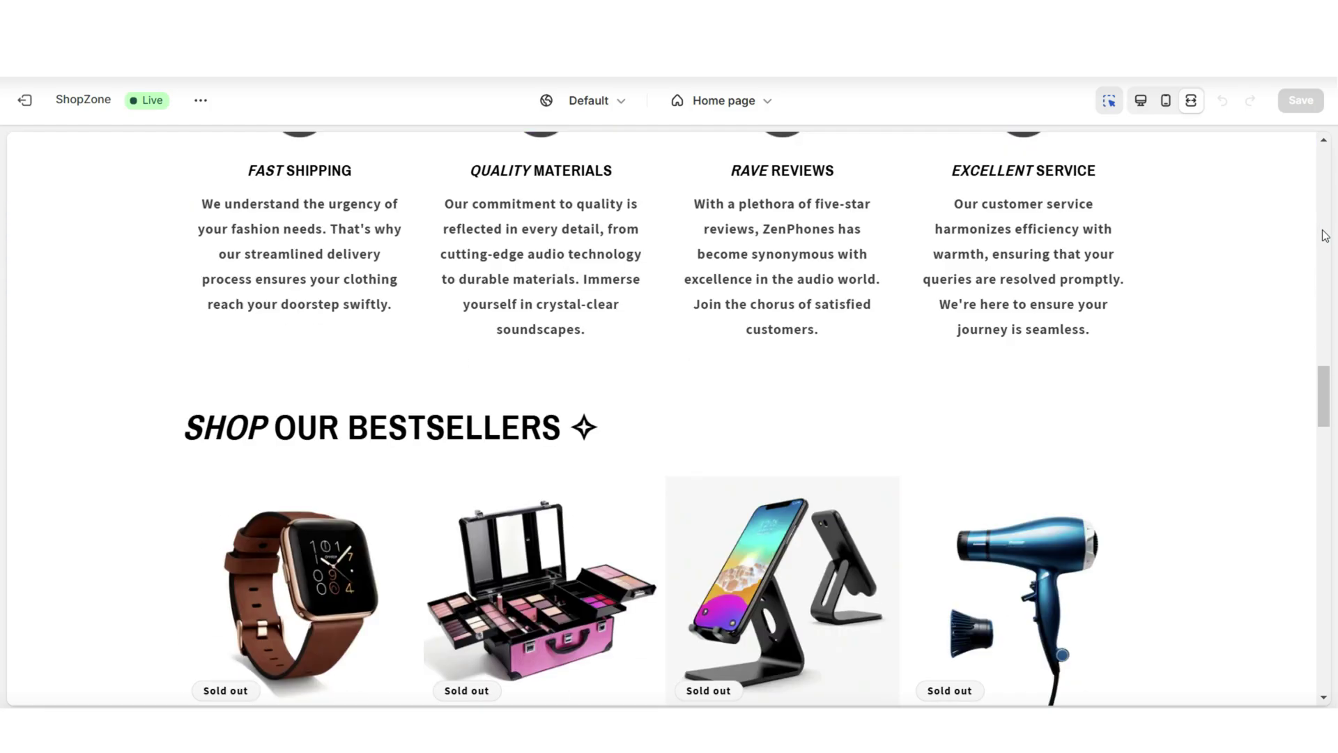
pyautogui.scroll(-3, 1324, 236)
pyautogui.scroll(-2, 1323, 232)
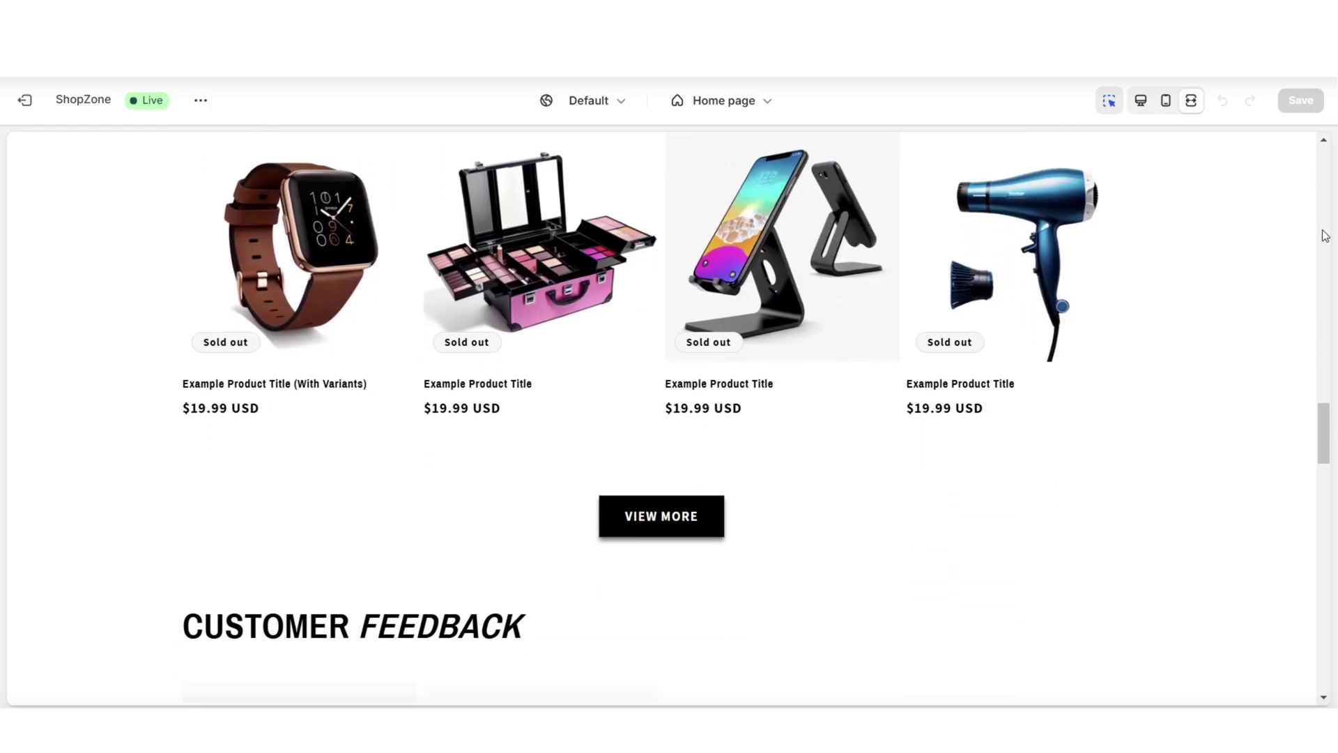
pyautogui.scroll(3, 1193, 314)
pyautogui.scroll(1, 1319, 324)
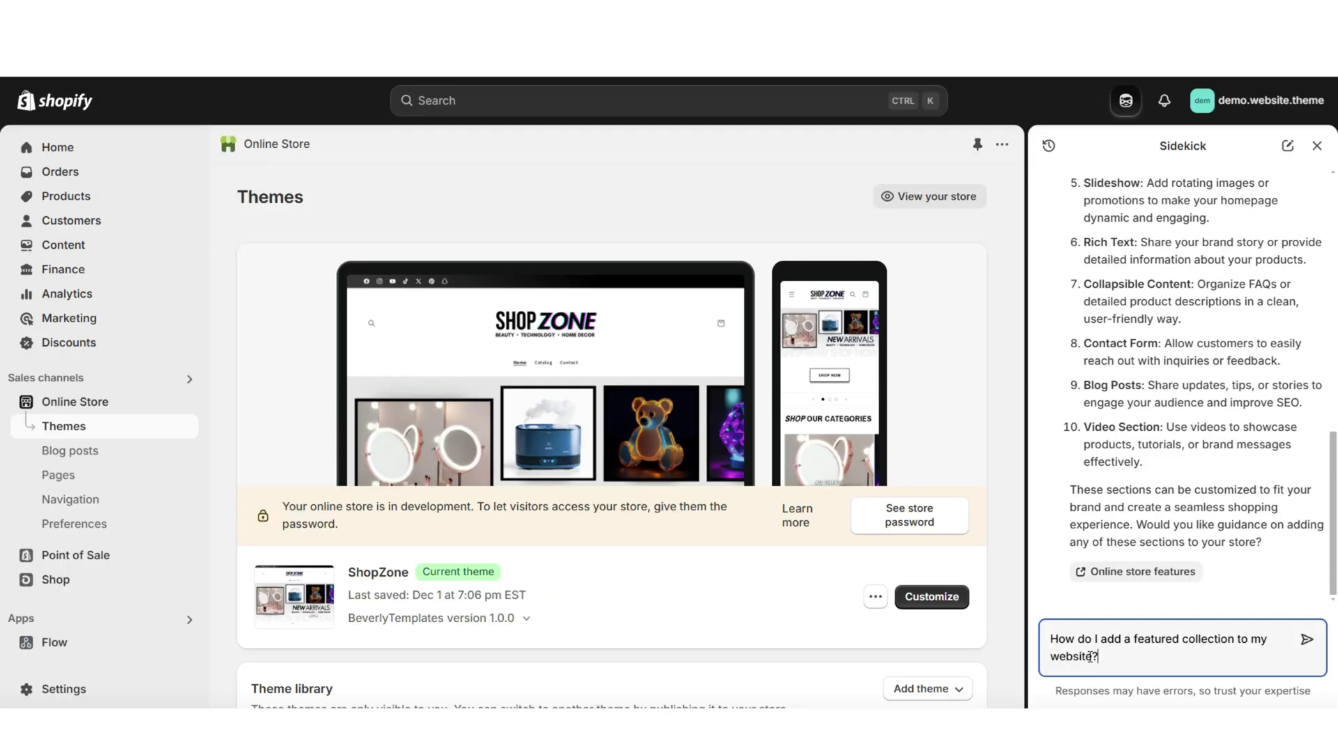
# Ask Sidekick "How do I add a featured collection to my website?" and review the instructions.
pyautogui.press('Return')
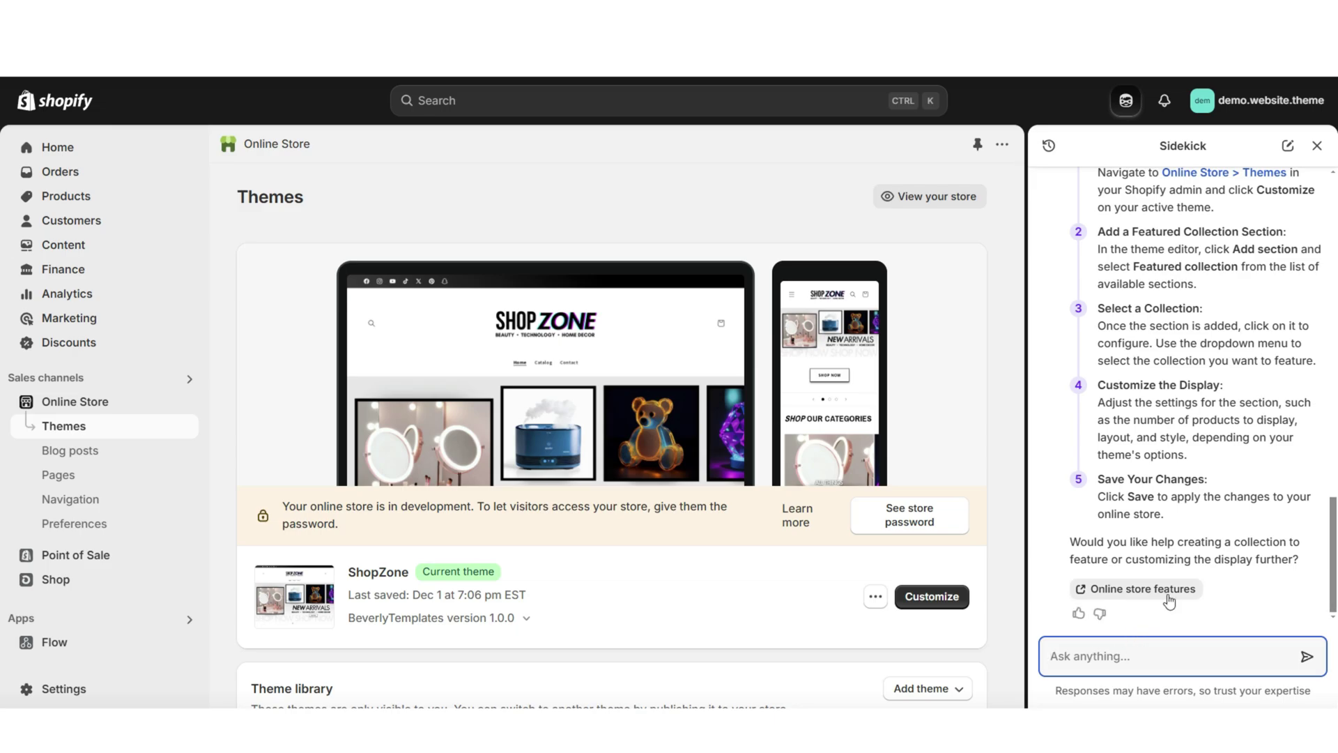
pyautogui.scroll(2, 1129, 571)
# In the ShopZone theme editor, add a Featured collection section above Shop Our Bestsellers and assign it the second "Your Collections Name" collection.
pyautogui.click(932, 596)
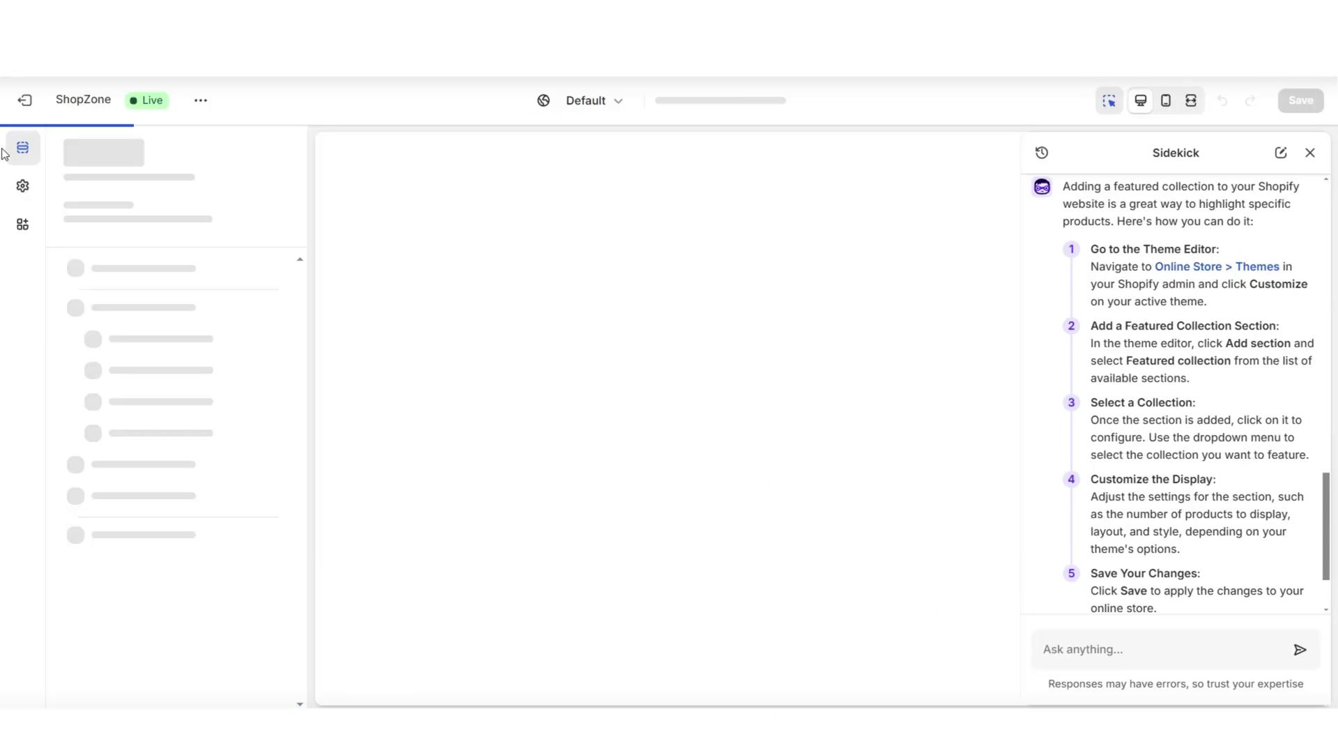
pyautogui.scroll(-2, 1329, 314)
pyautogui.scroll(5, 1329, 314)
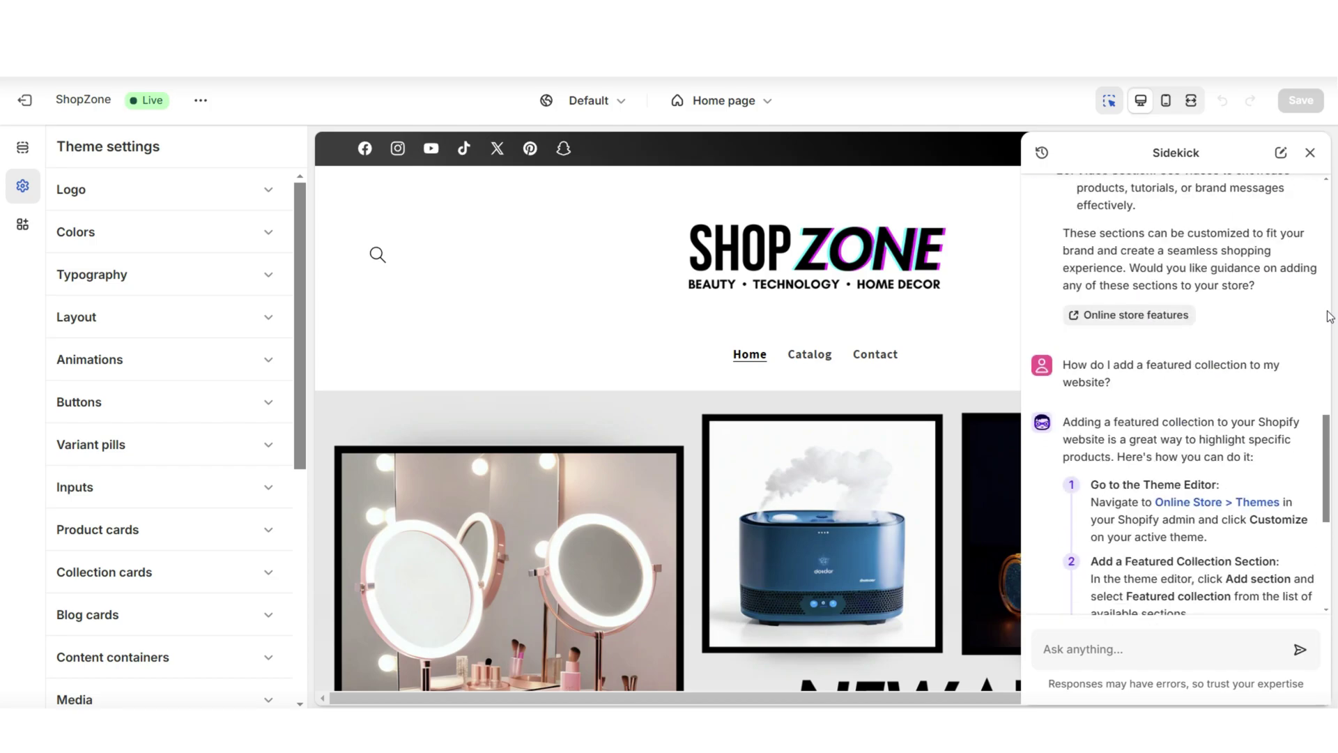
pyautogui.scroll(-2, 1330, 314)
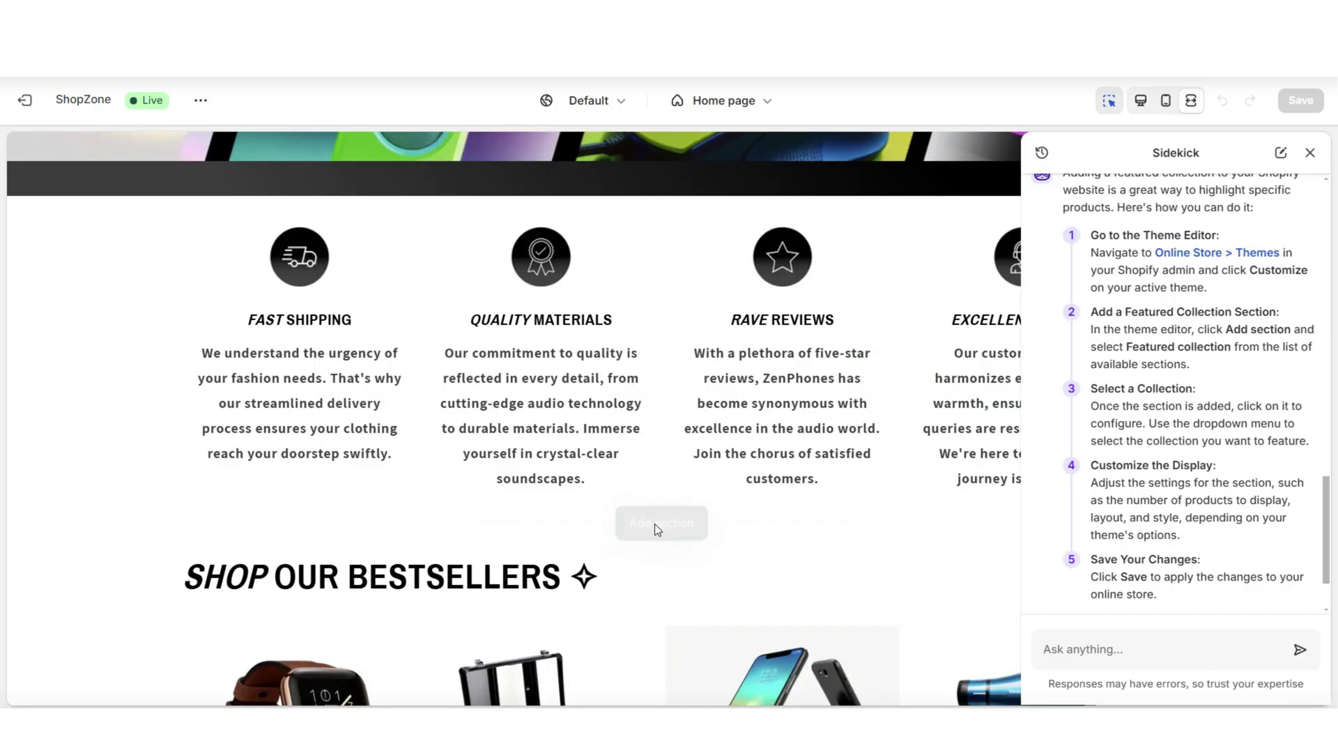
pyautogui.click(655, 523)
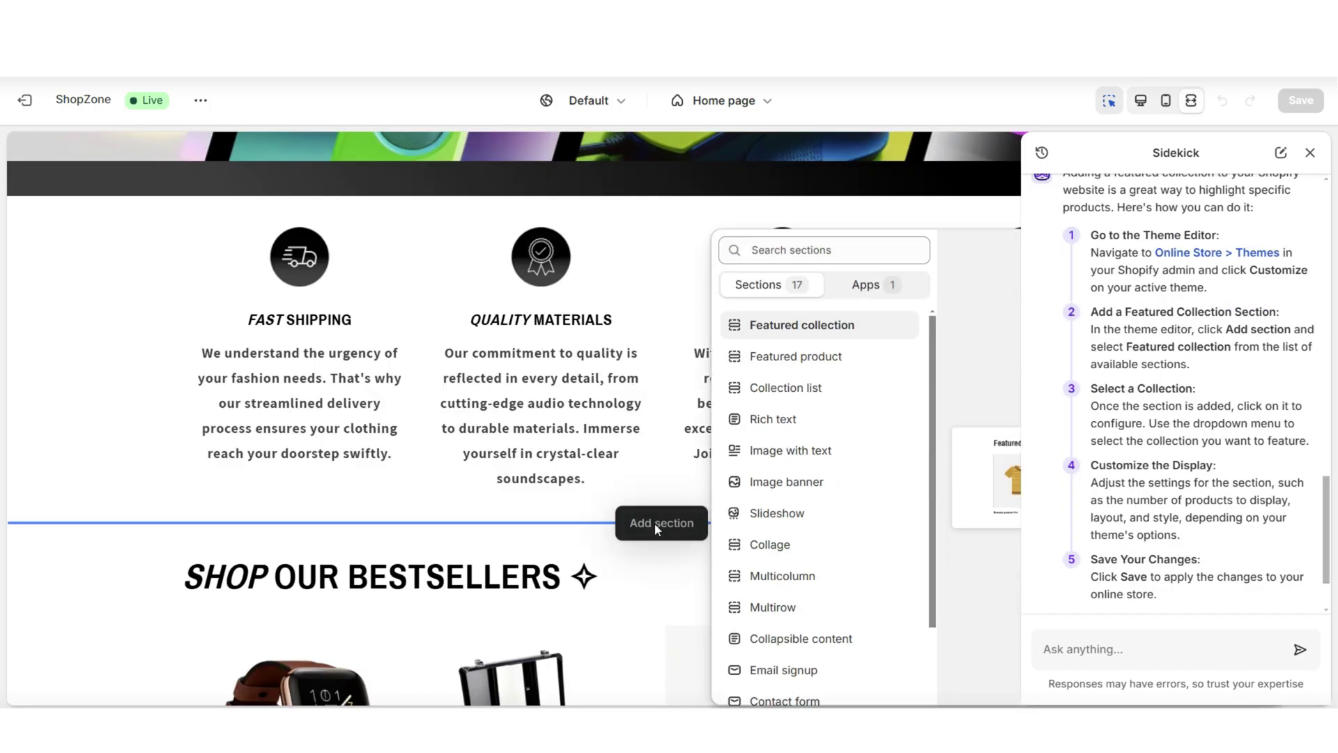
pyautogui.click(850, 328)
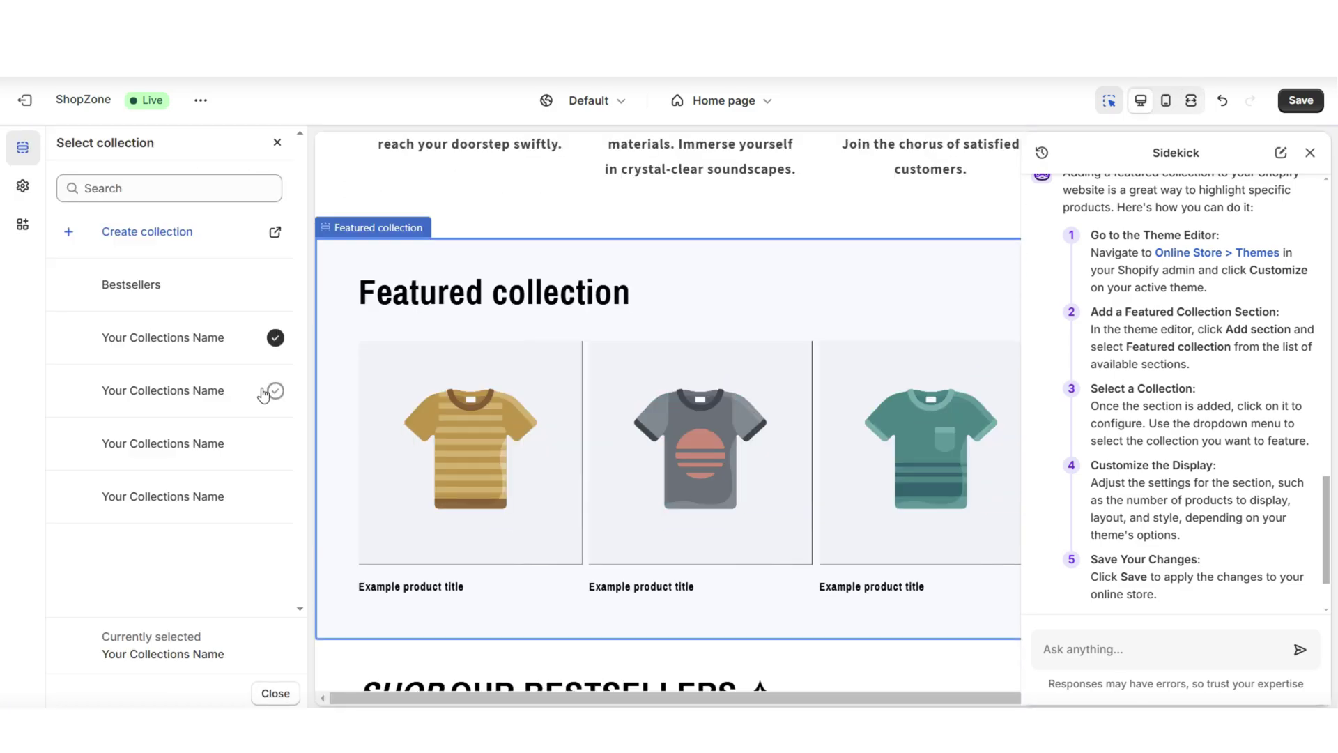
pyautogui.click(265, 396)
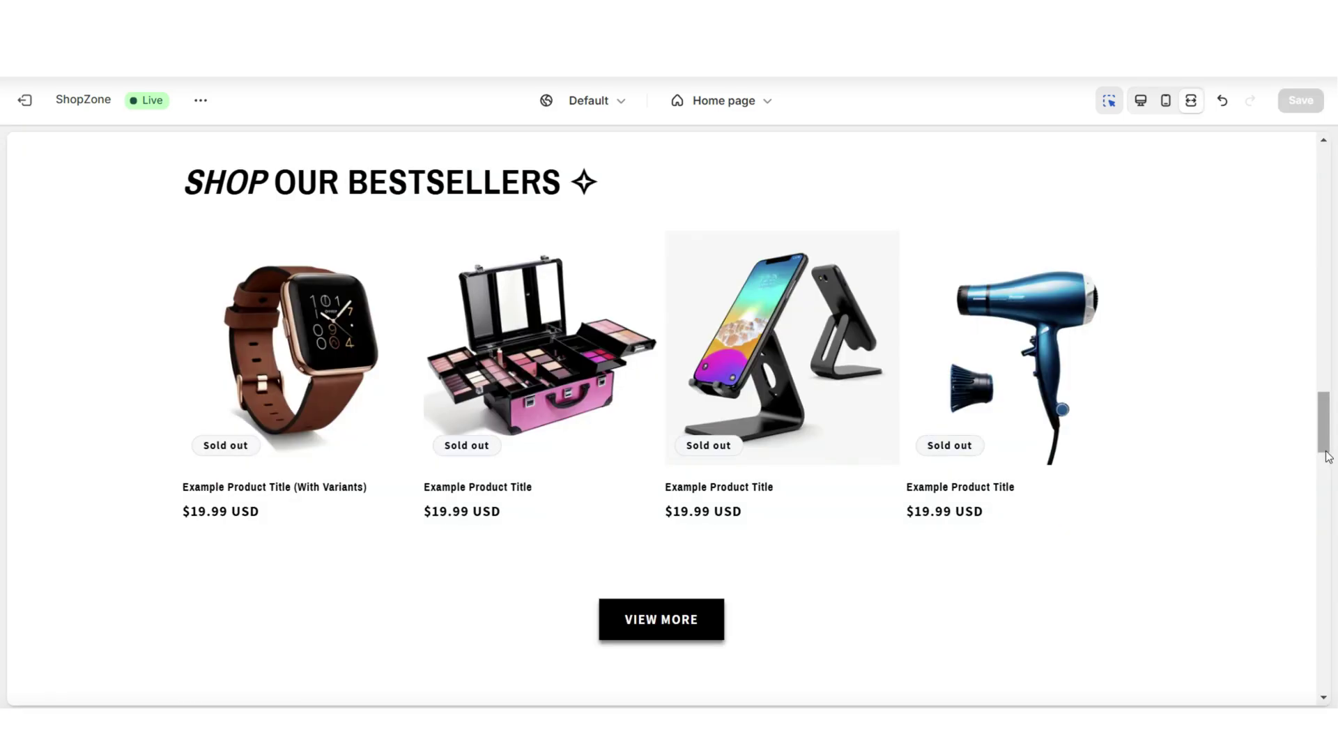
pyautogui.moveTo(1326, 418); pyautogui.dragTo(1330, 388)
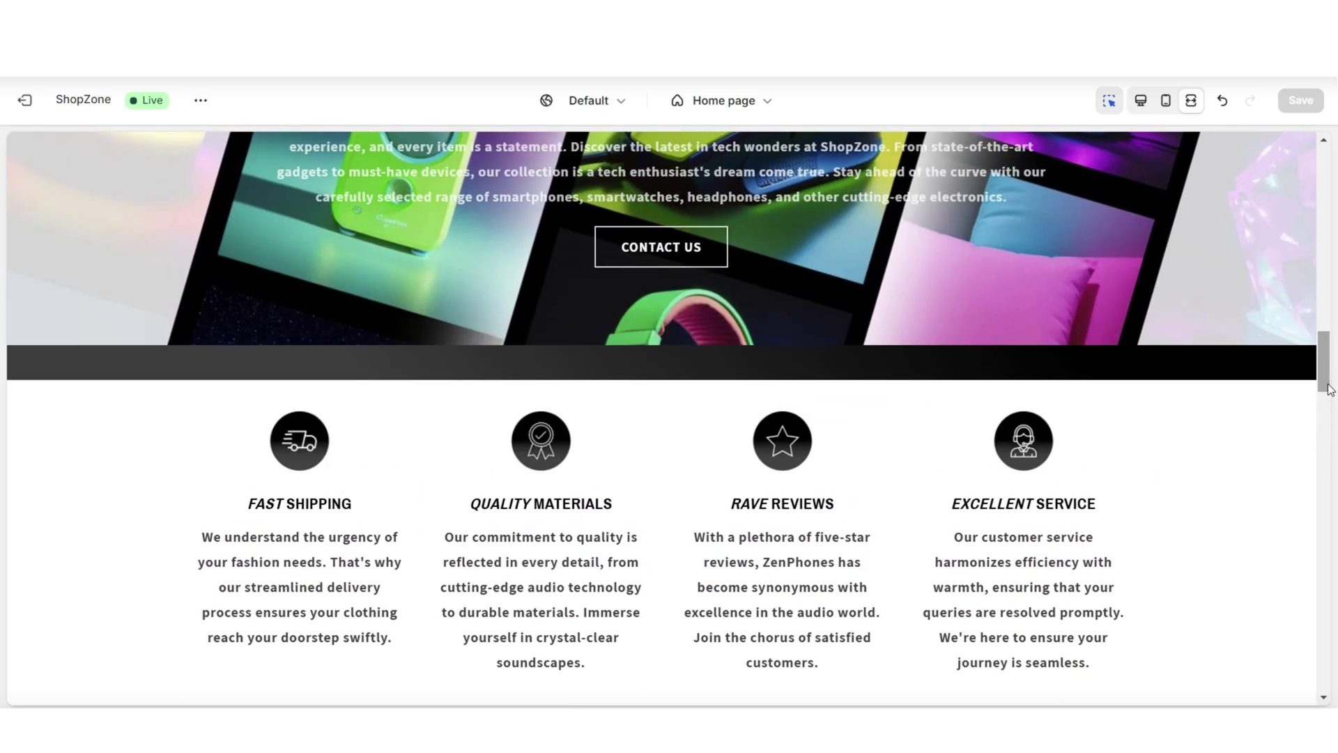
pyautogui.scroll(15, 1329, 387)
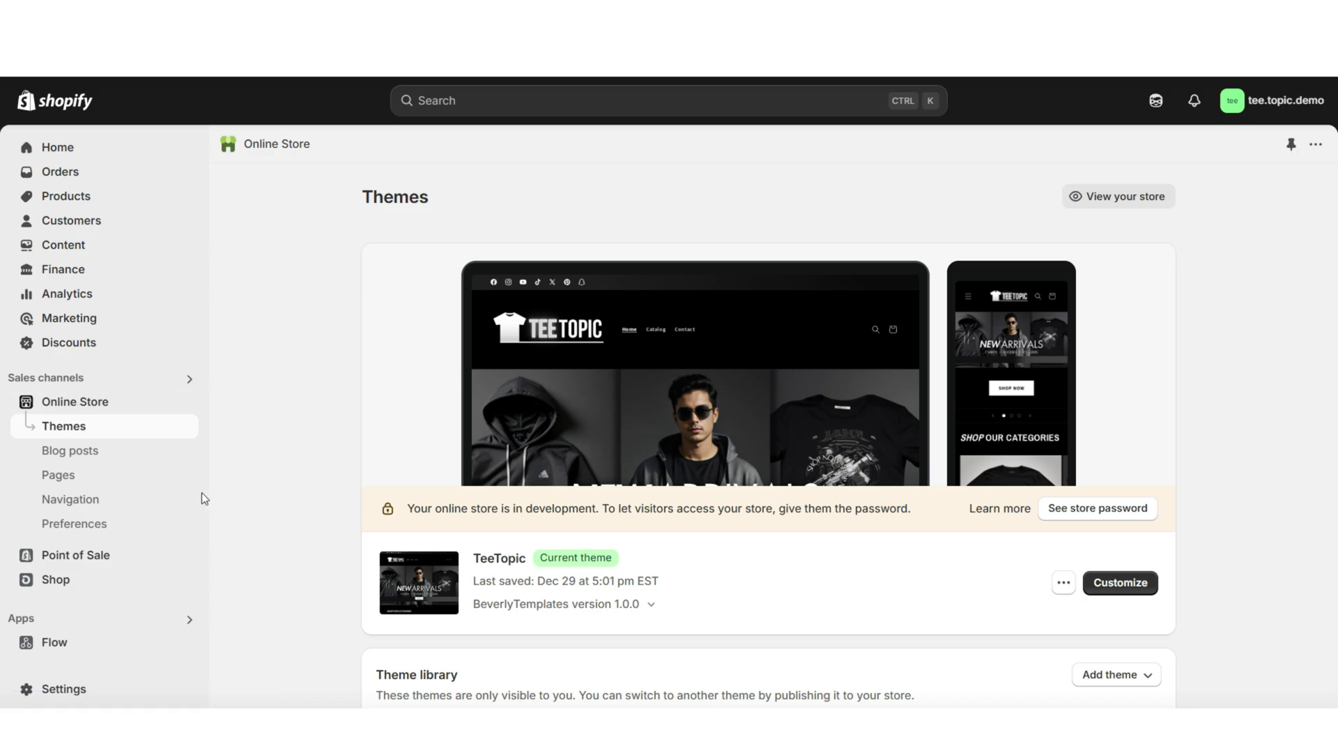
# Go from the online store's navigation settings to the Content area and open its list of menus.
pyautogui.click(149, 512)
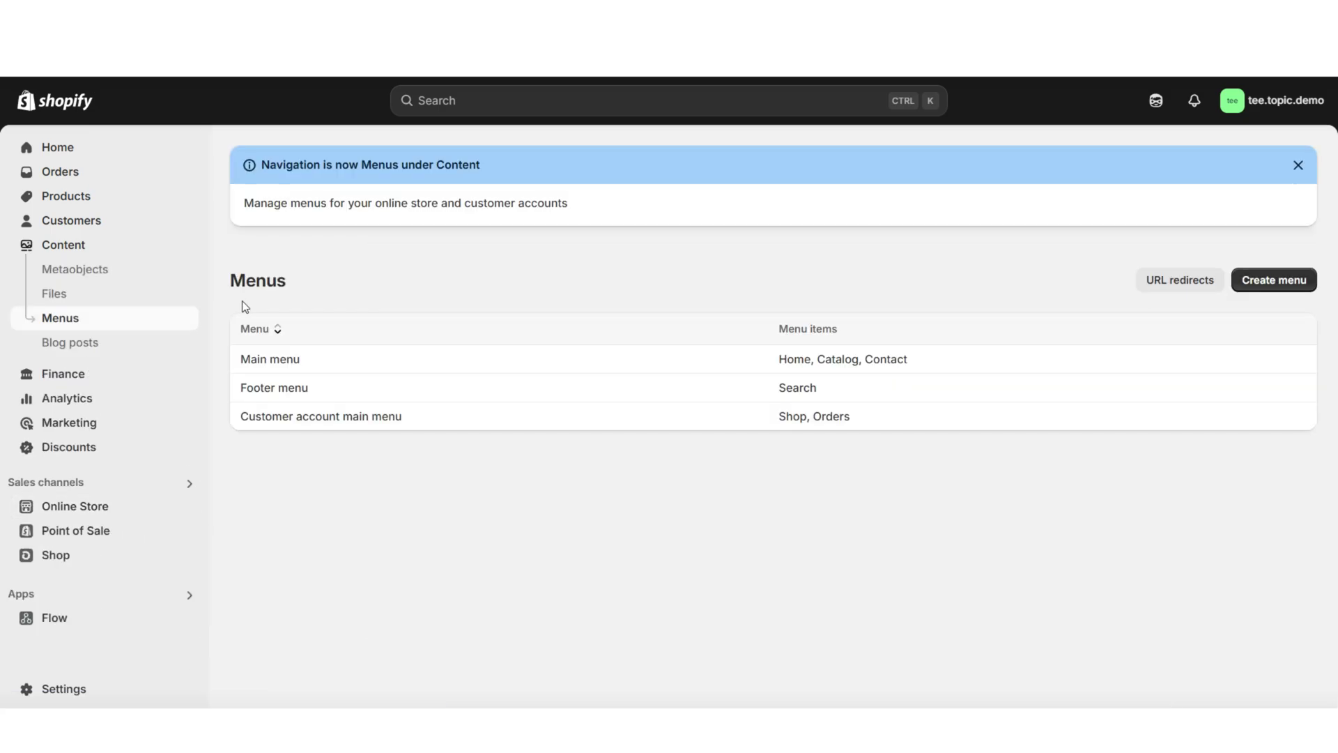
pyautogui.click(99, 251)
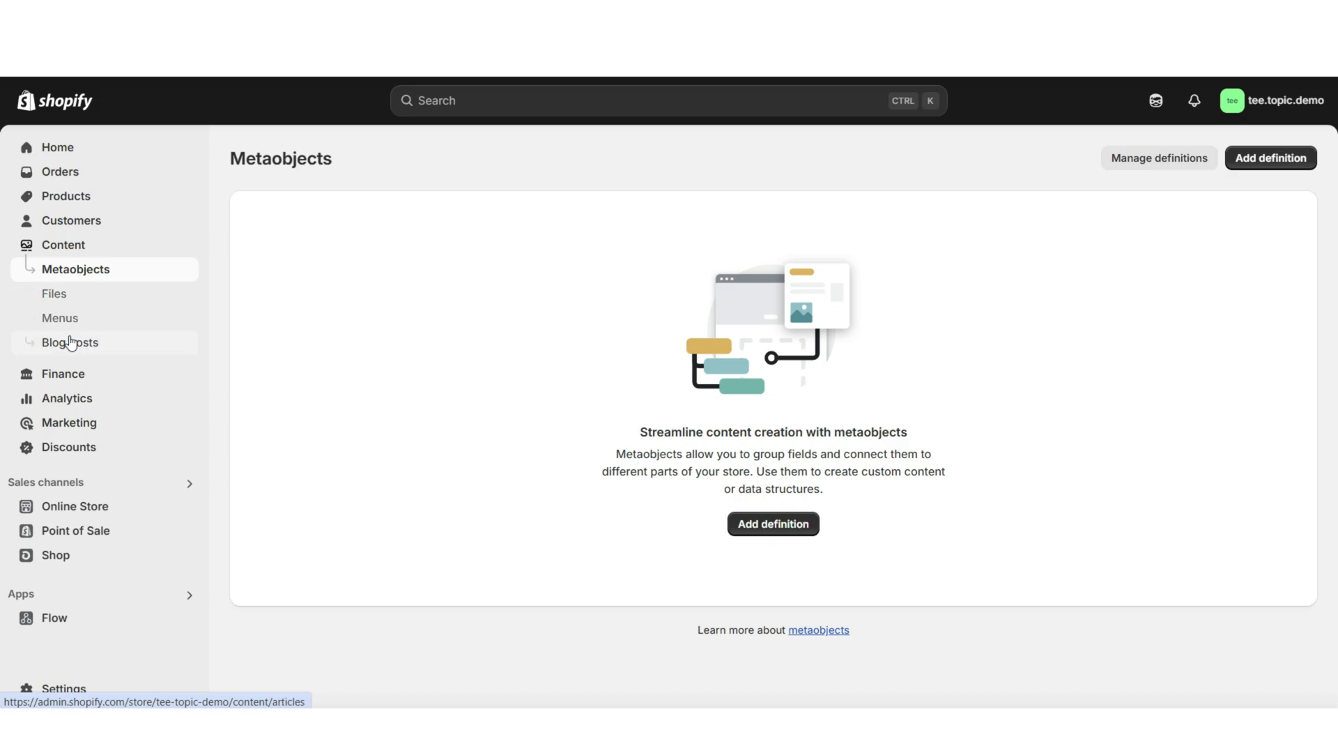
pyautogui.click(91, 326)
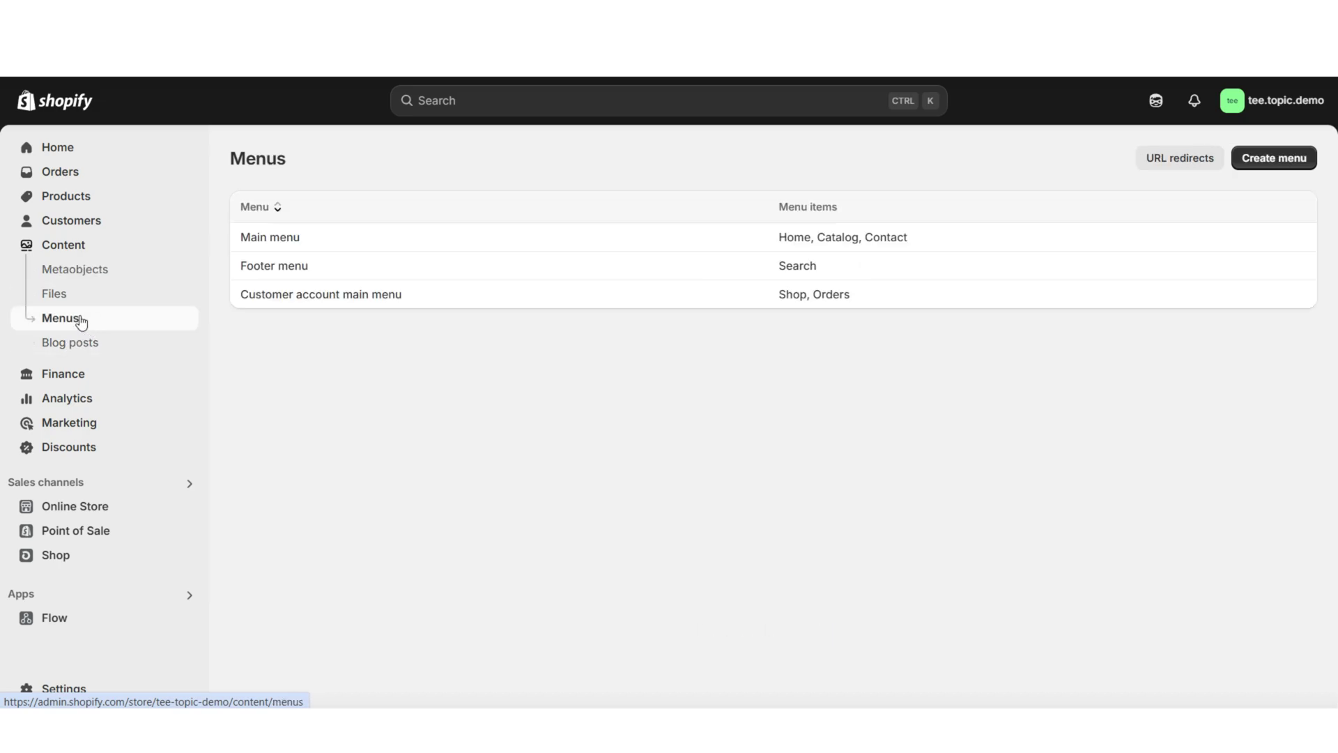
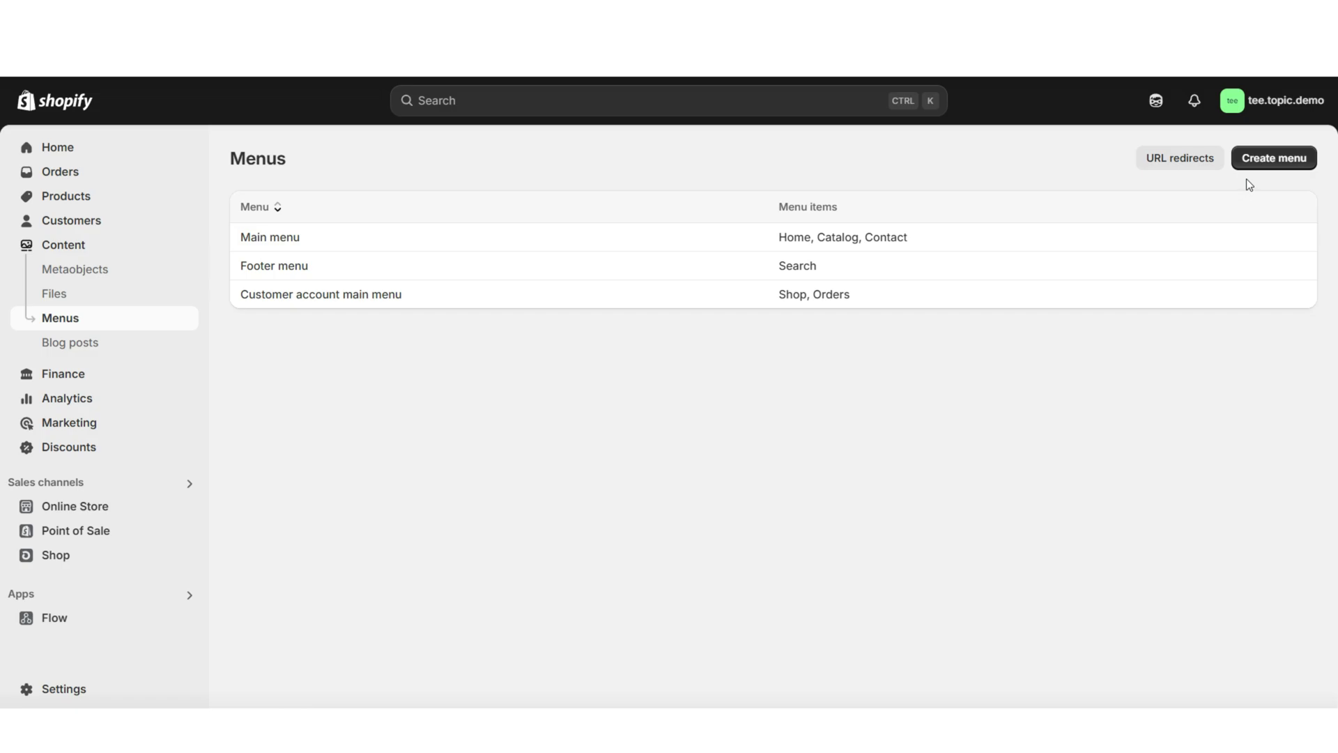
# Create a new menu and name it "New Main Menu".
pyautogui.click(1261, 160)
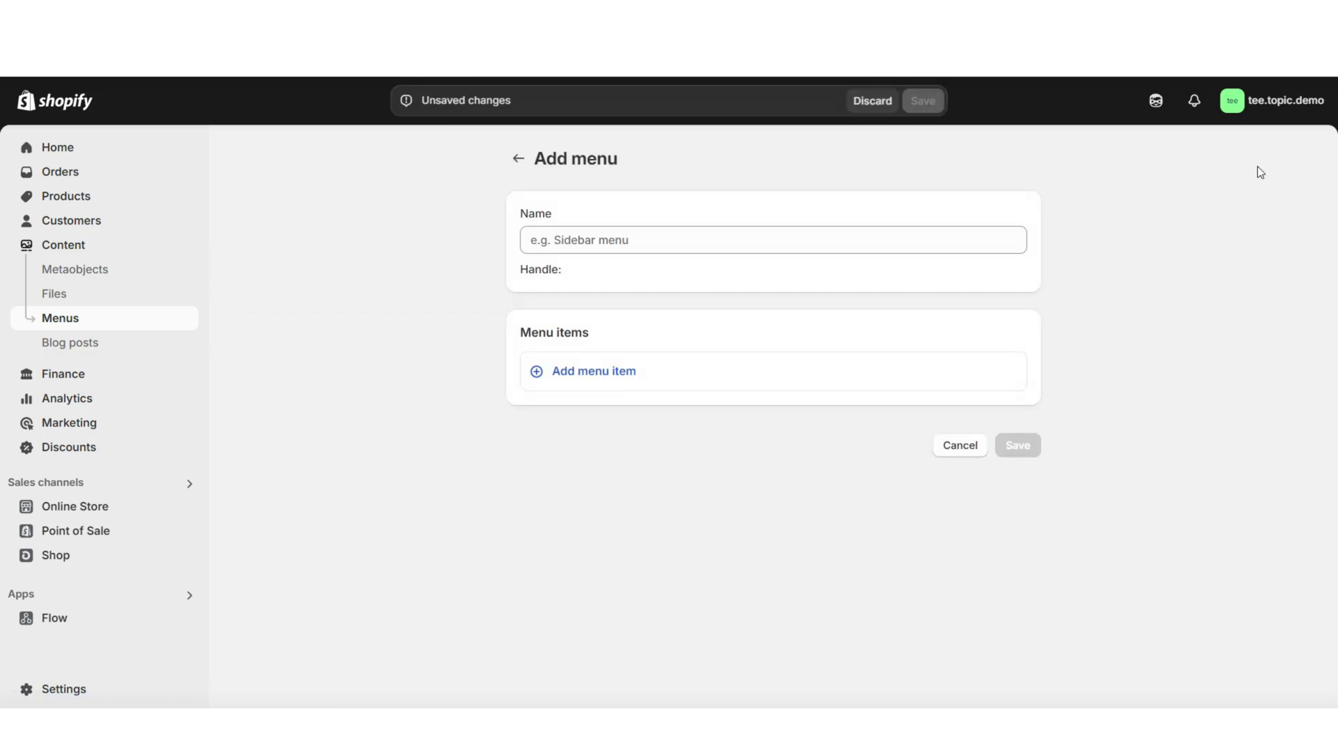
pyautogui.click(902, 237)
pyautogui.write('New Main M')
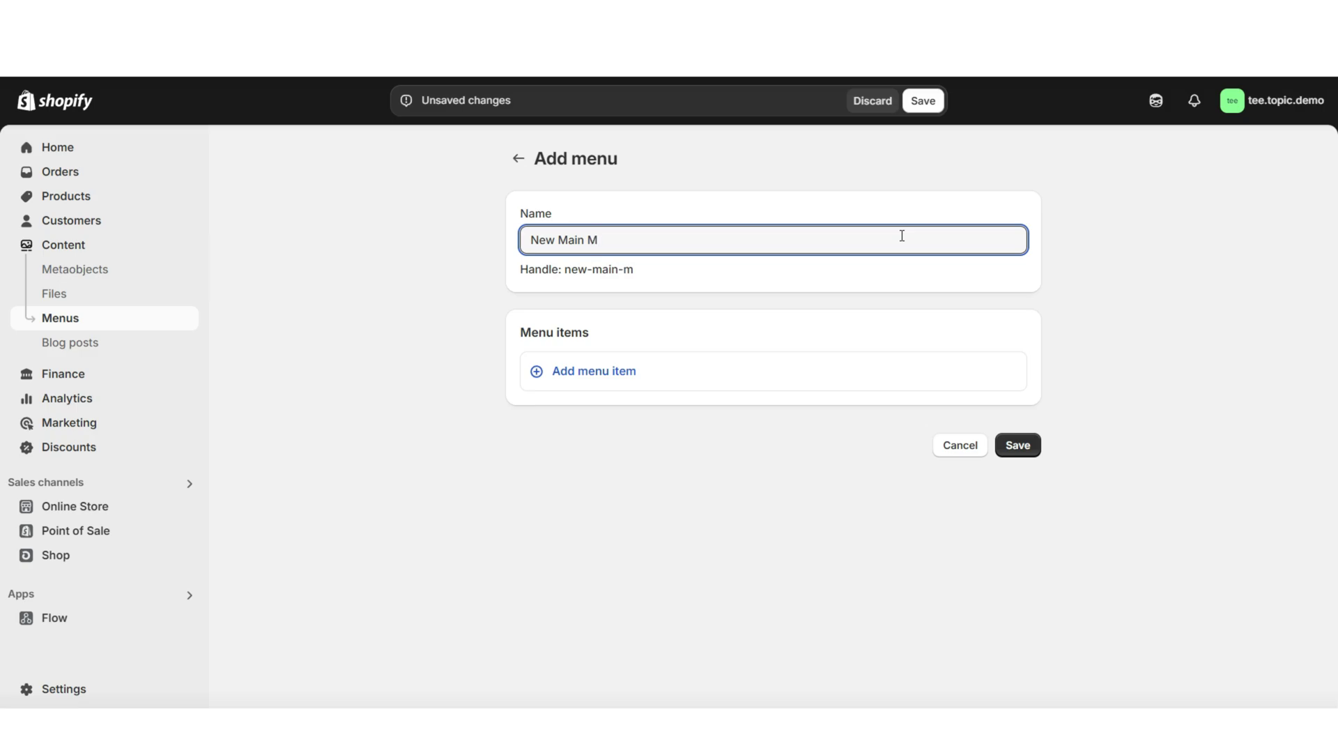
pyautogui.write('enu')
pyautogui.click(552, 334)
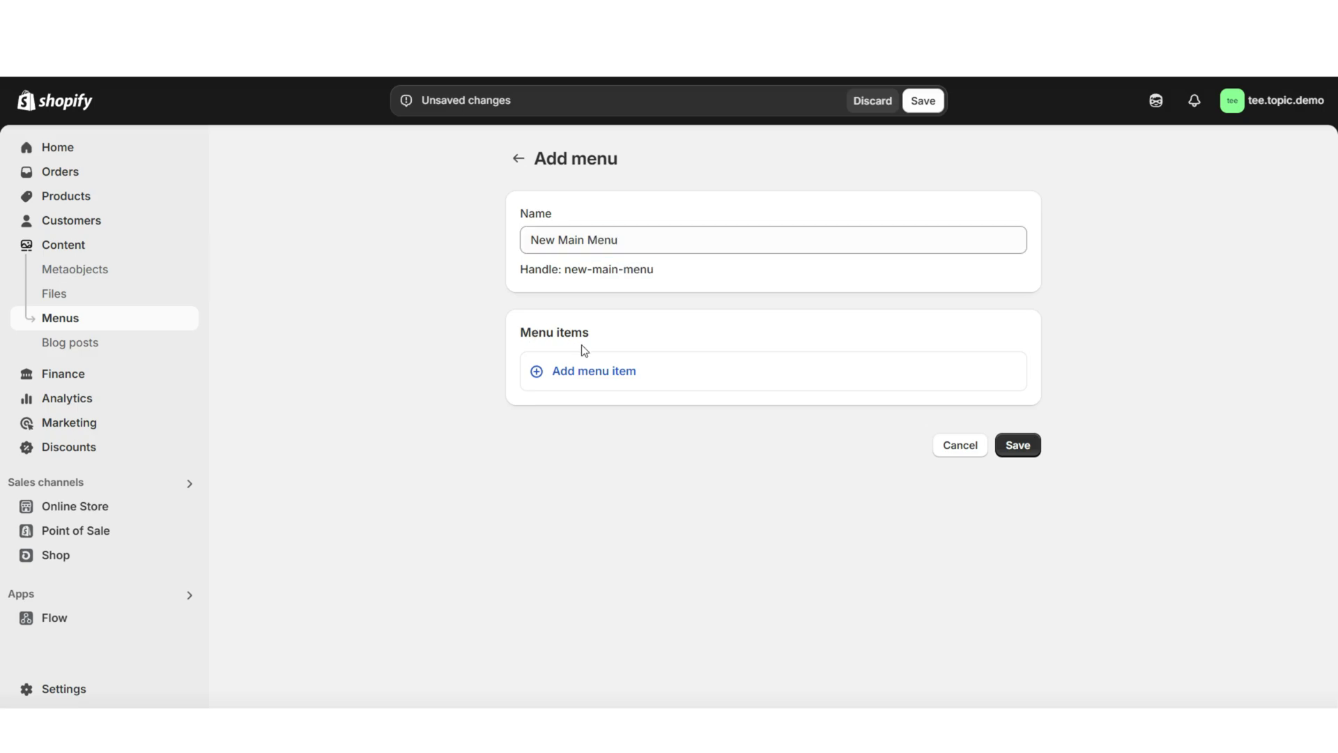
# Add a menu item linked to the Home page and shorten its label to "Home".
pyautogui.click(591, 378)
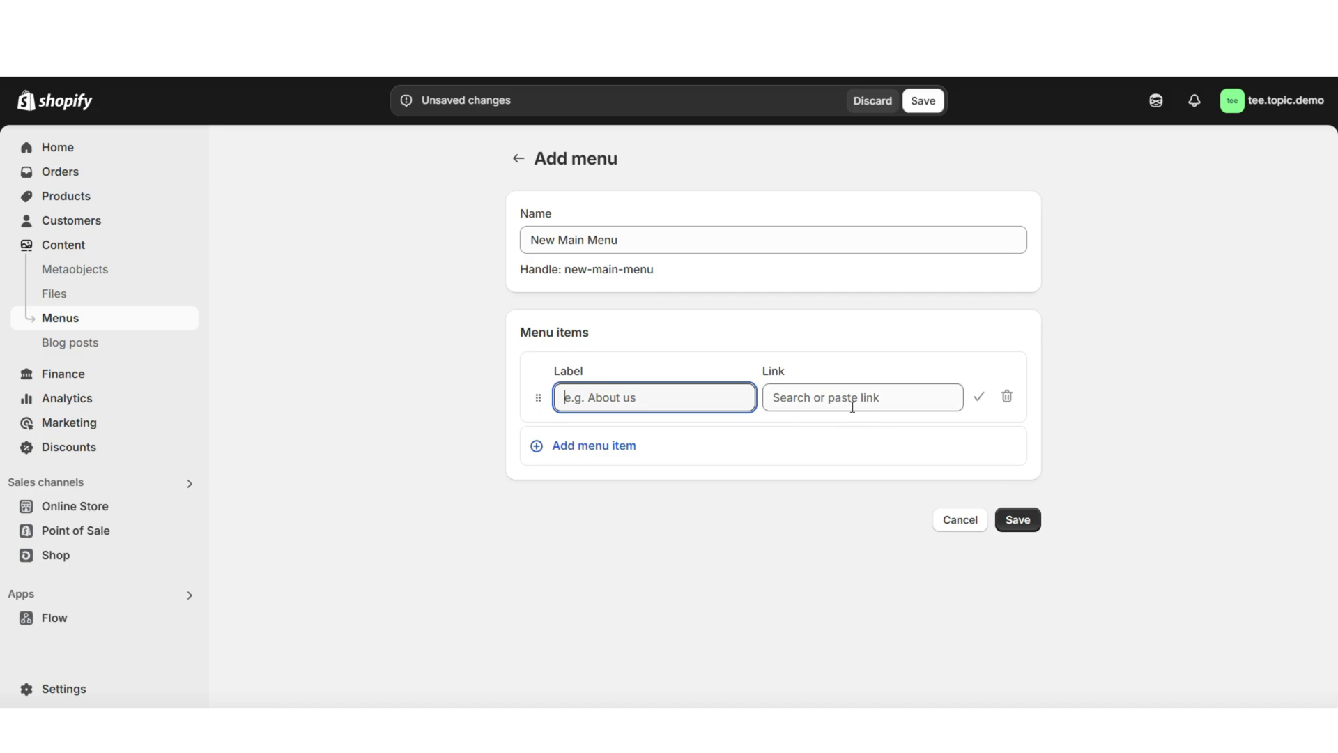
pyautogui.click(816, 397)
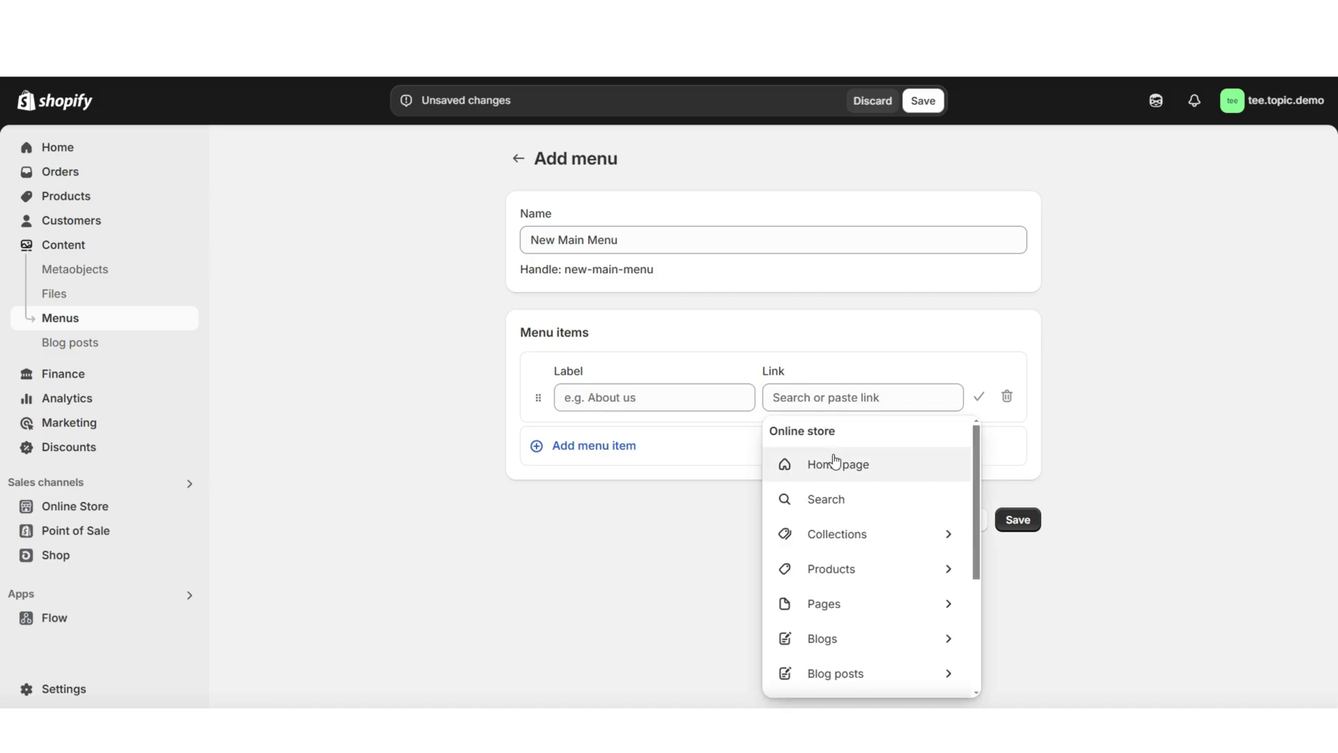
pyautogui.click(834, 461)
pyautogui.click(683, 400)
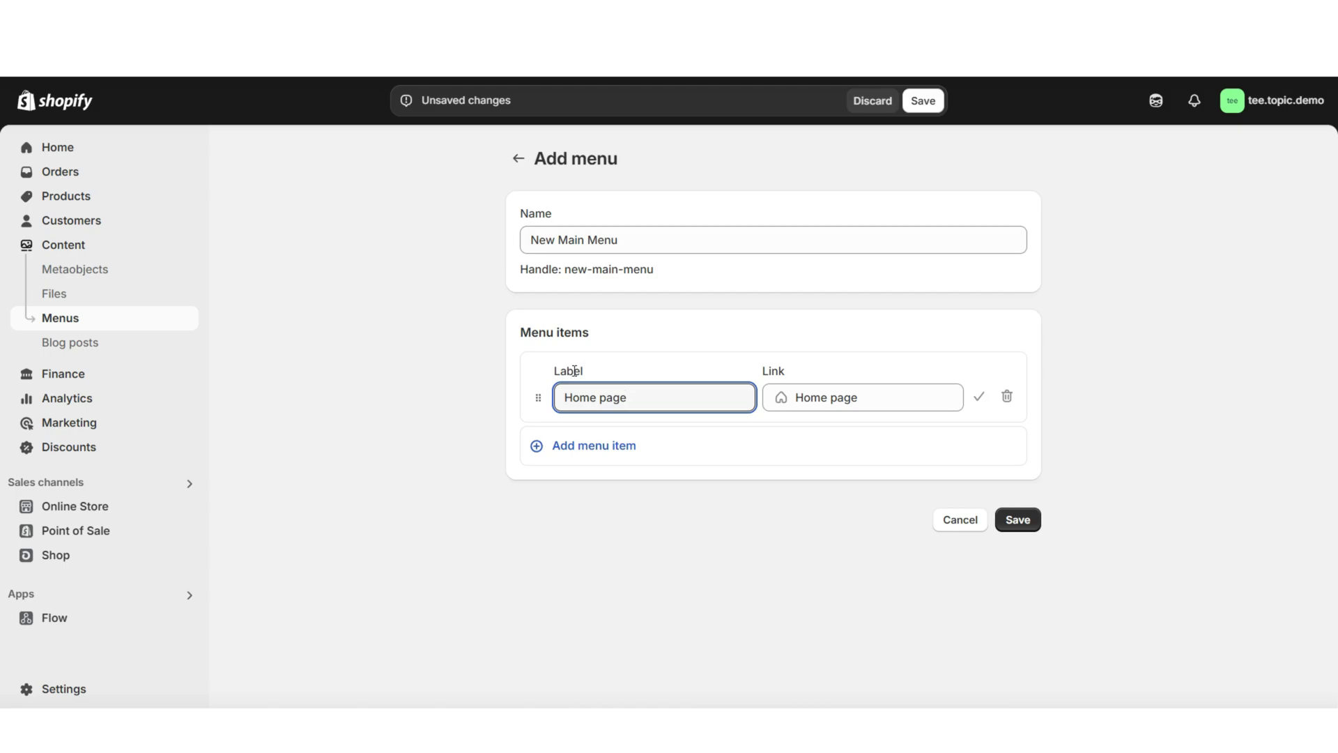
pyautogui.moveTo(627, 399); pyautogui.dragTo(600, 404)
pyautogui.press('BackSpace')
pyautogui.click(660, 368)
pyautogui.click(980, 399)
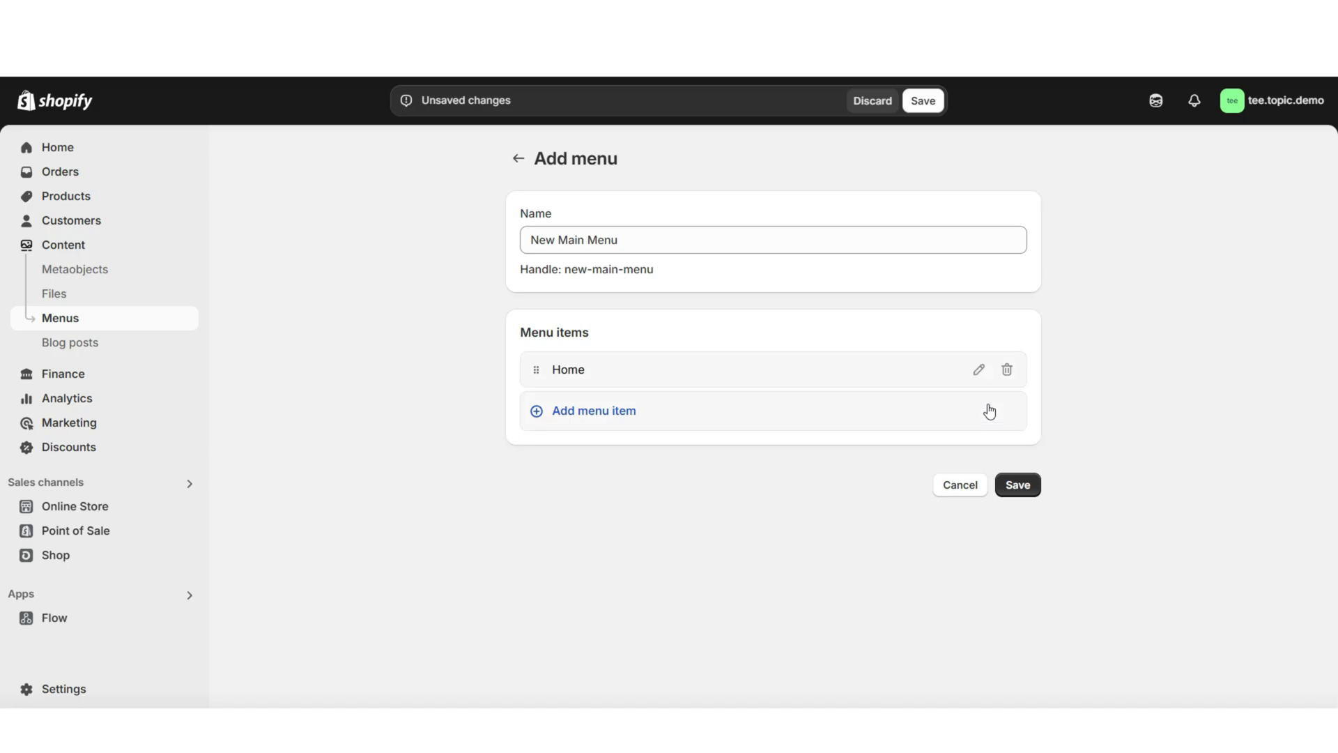
# Add a "Catalog" menu item linked to All products and save New Main Menu.
pyautogui.click(577, 412)
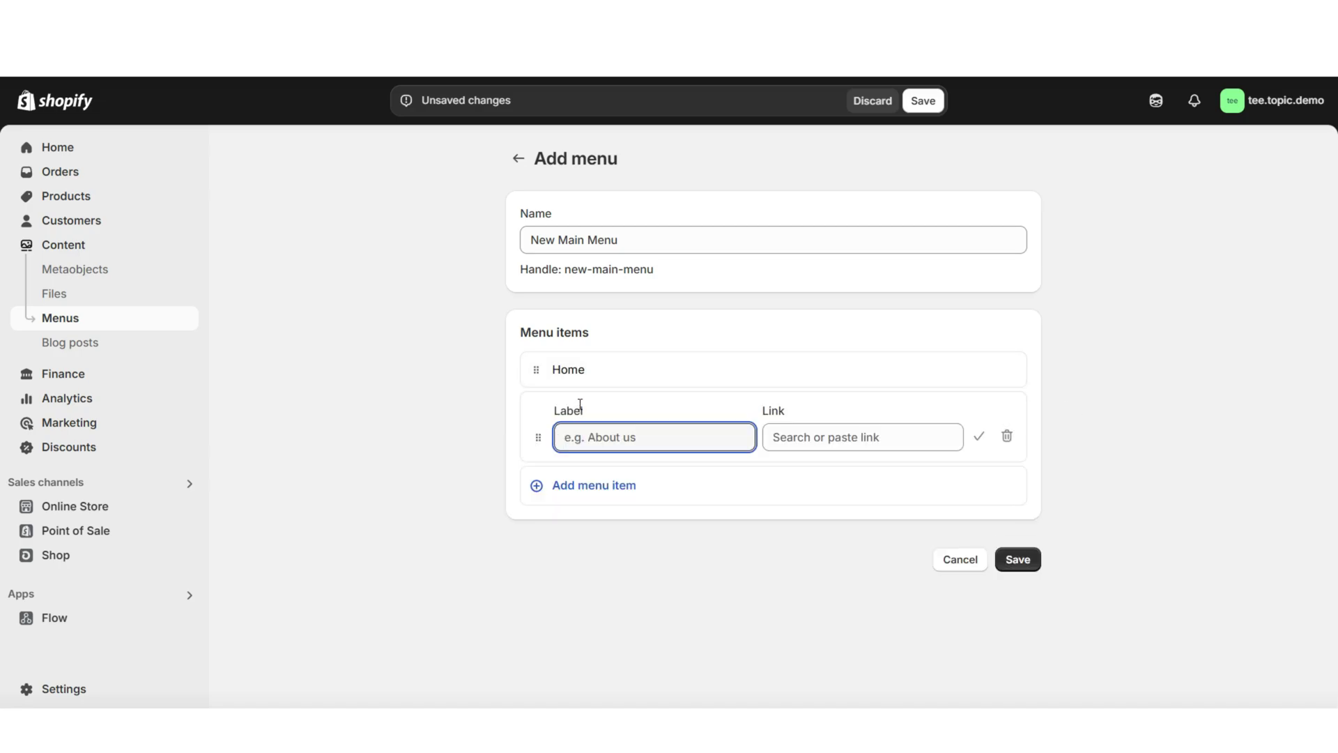
pyautogui.write('Catalog')
pyautogui.click(735, 419)
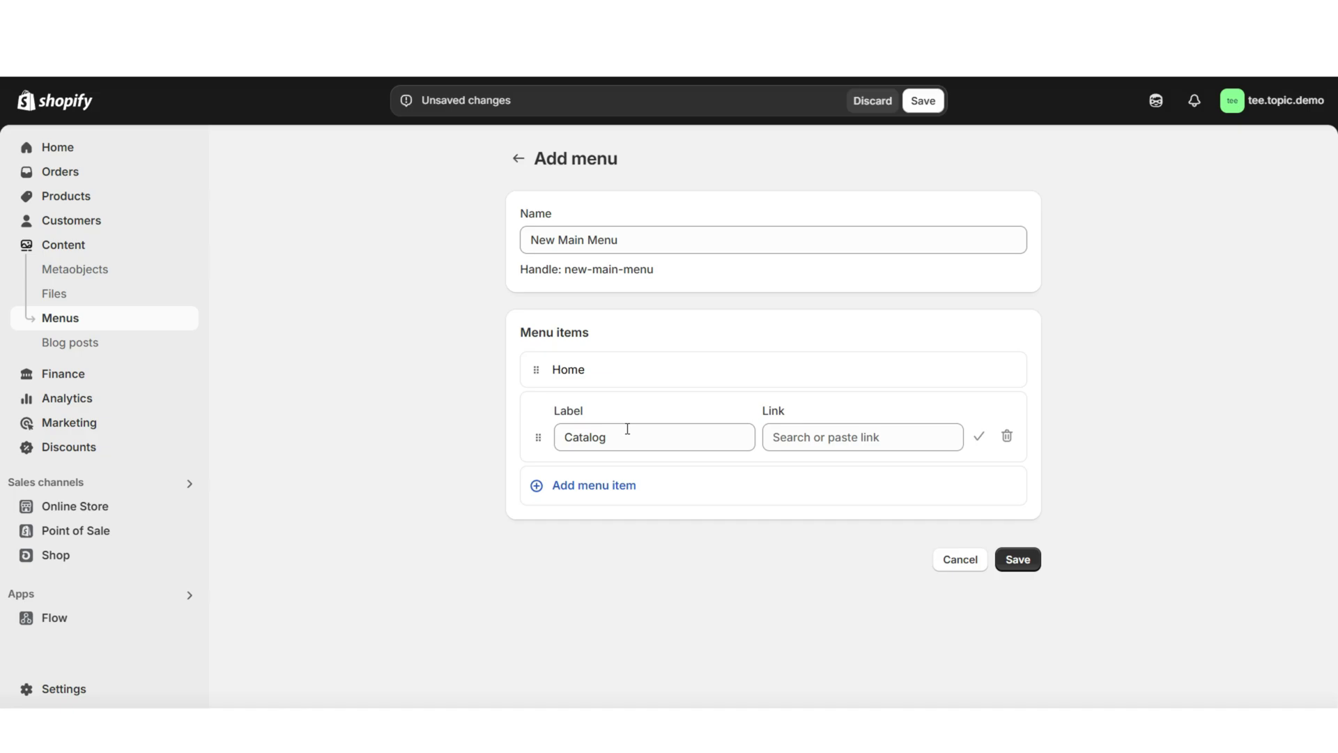
pyautogui.click(774, 437)
pyautogui.click(815, 298)
pyautogui.click(839, 507)
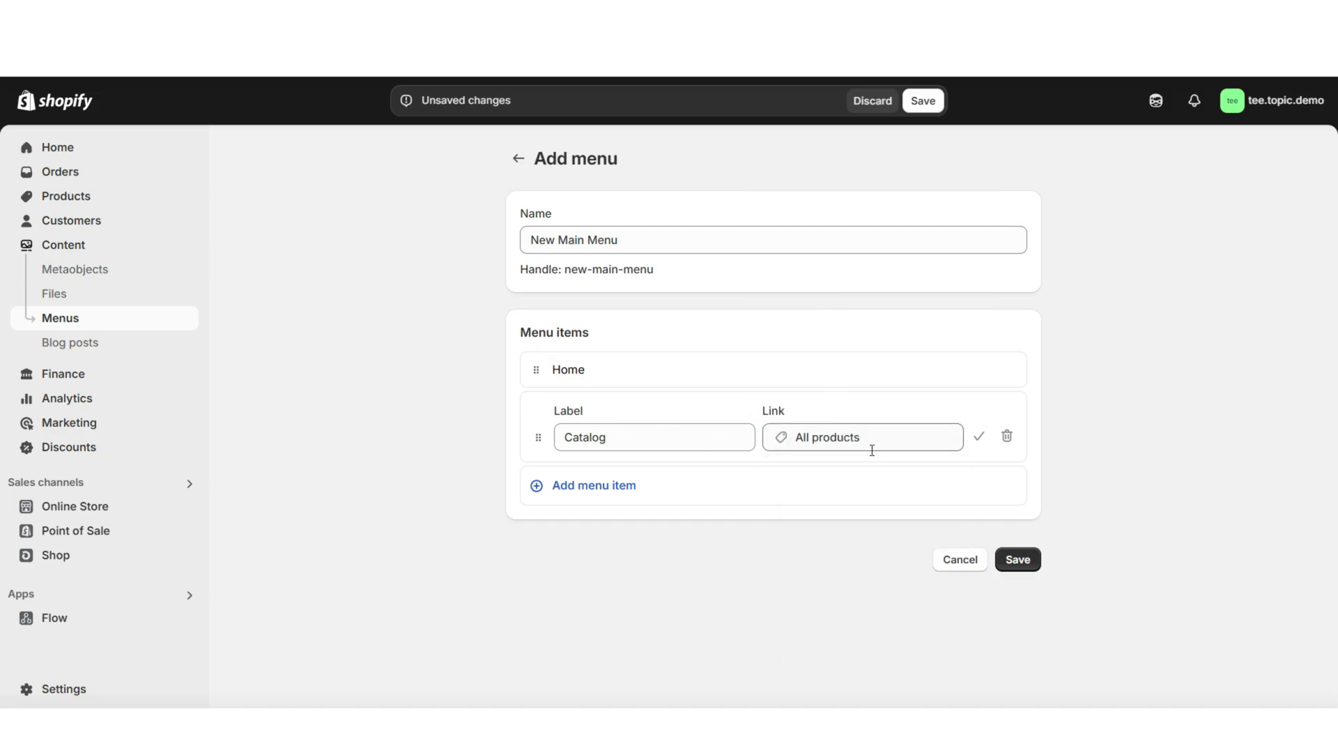
pyautogui.click(1005, 559)
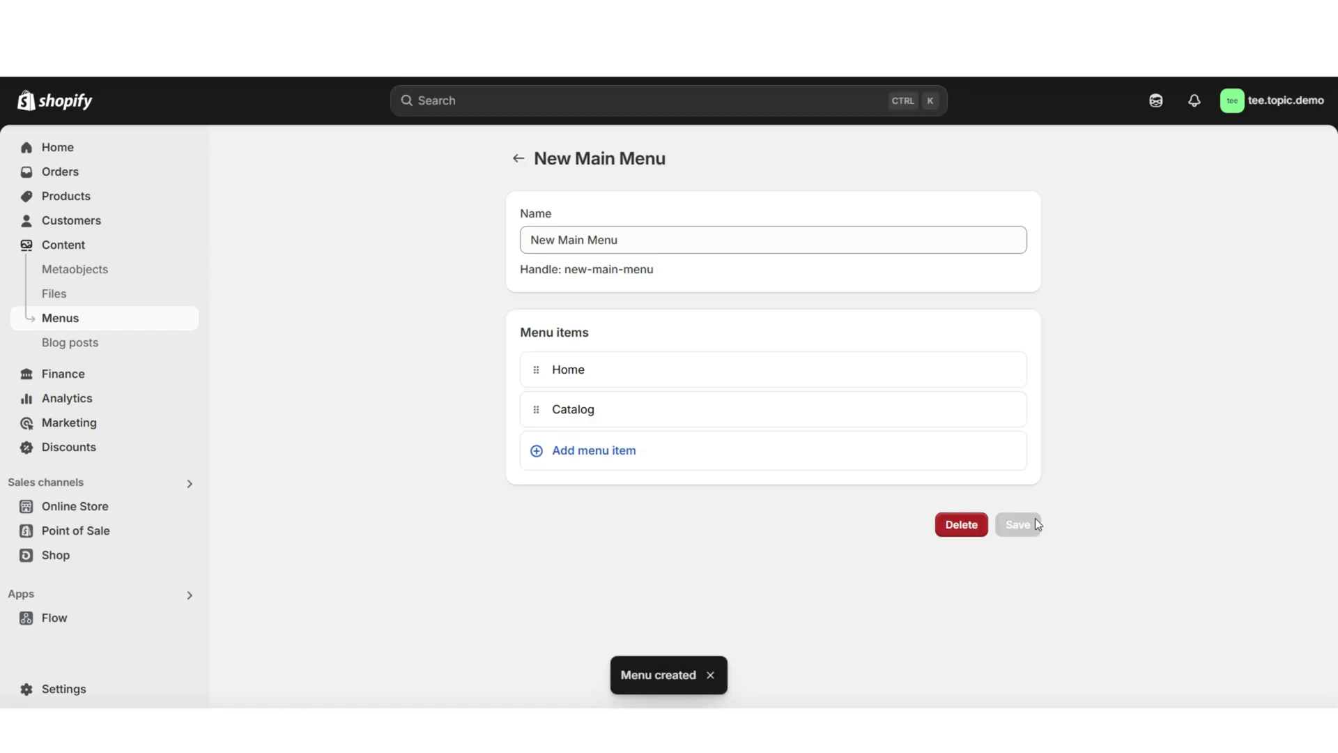
# Add a menu item linked to the Contact page, save New Main Menu and return to the menus list.
pyautogui.click(592, 462)
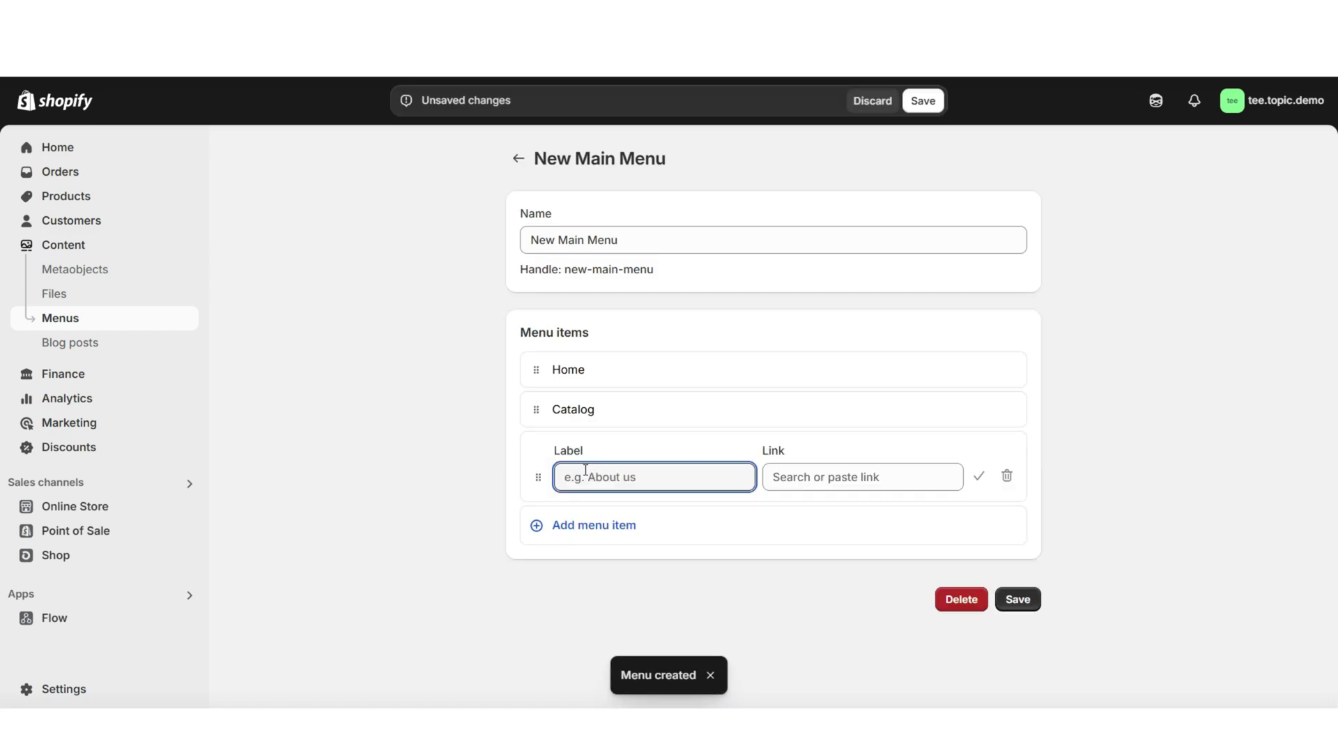
pyautogui.click(810, 477)
pyautogui.click(848, 340)
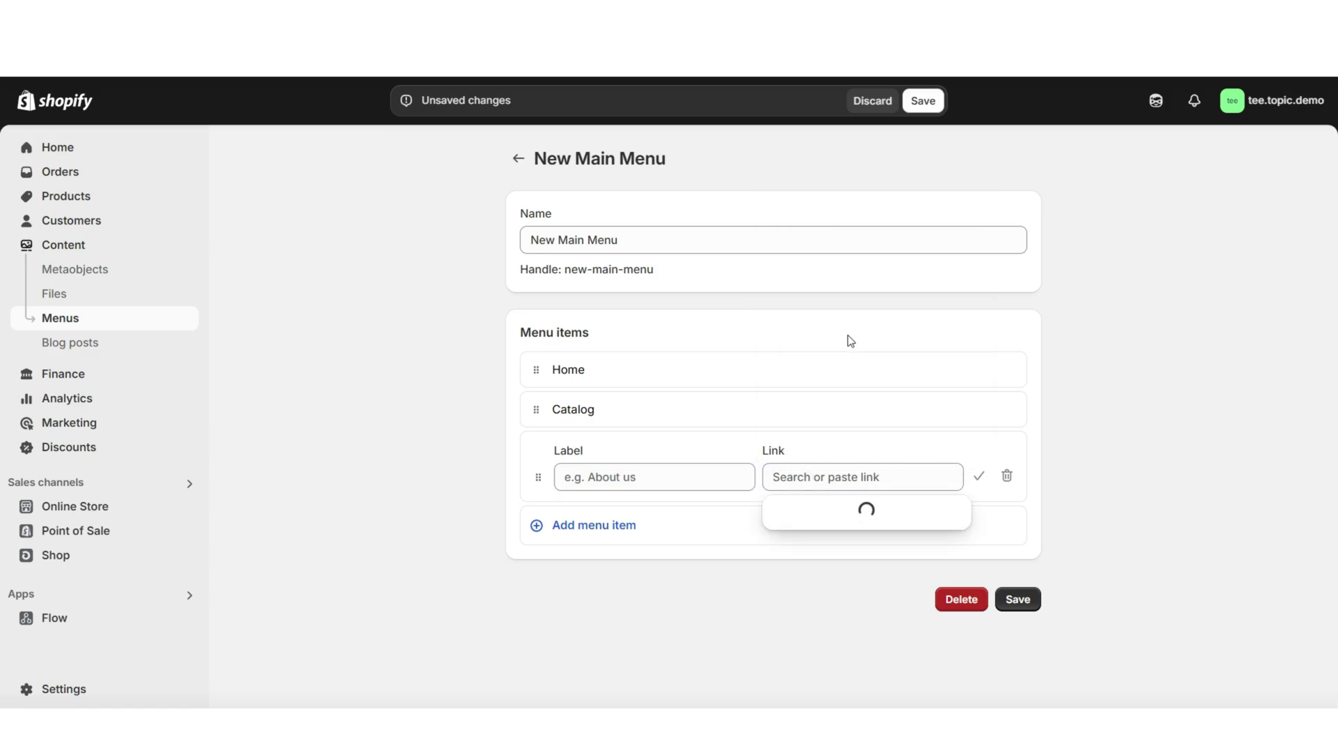
pyautogui.click(812, 544)
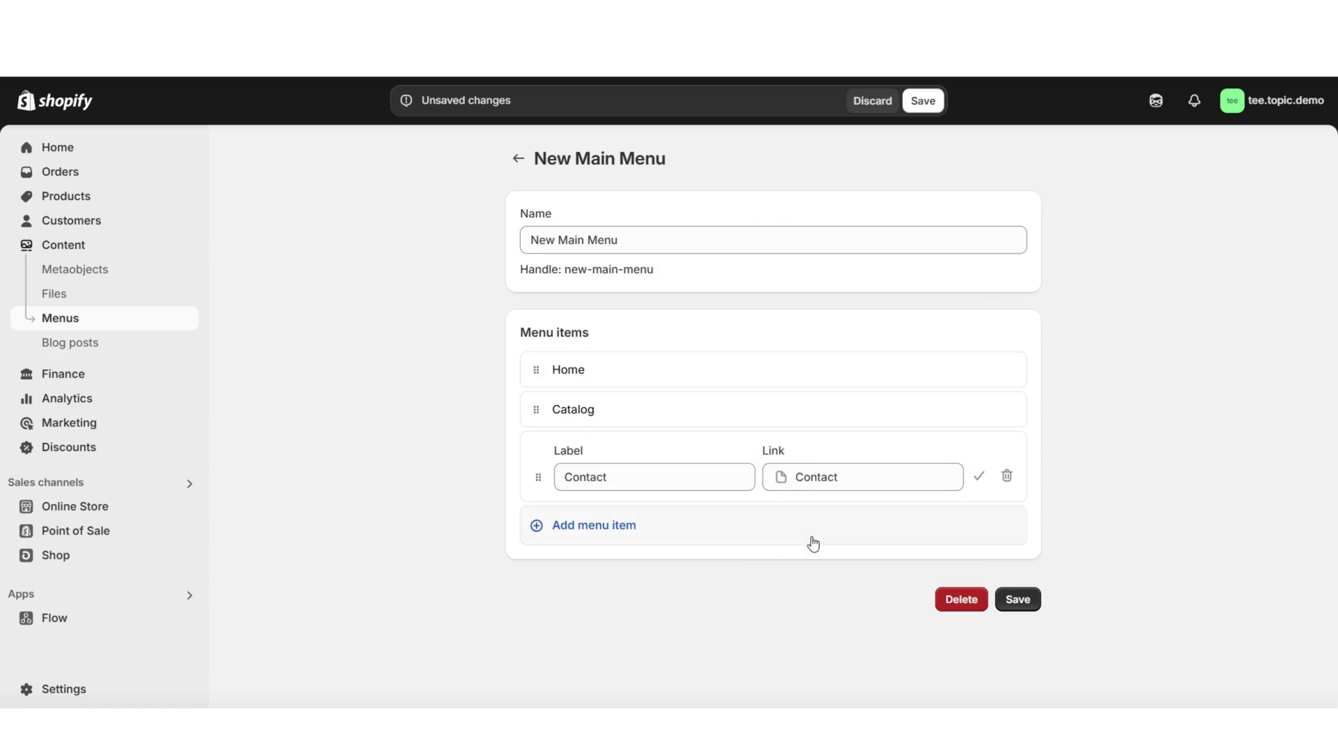
pyautogui.press('Return')
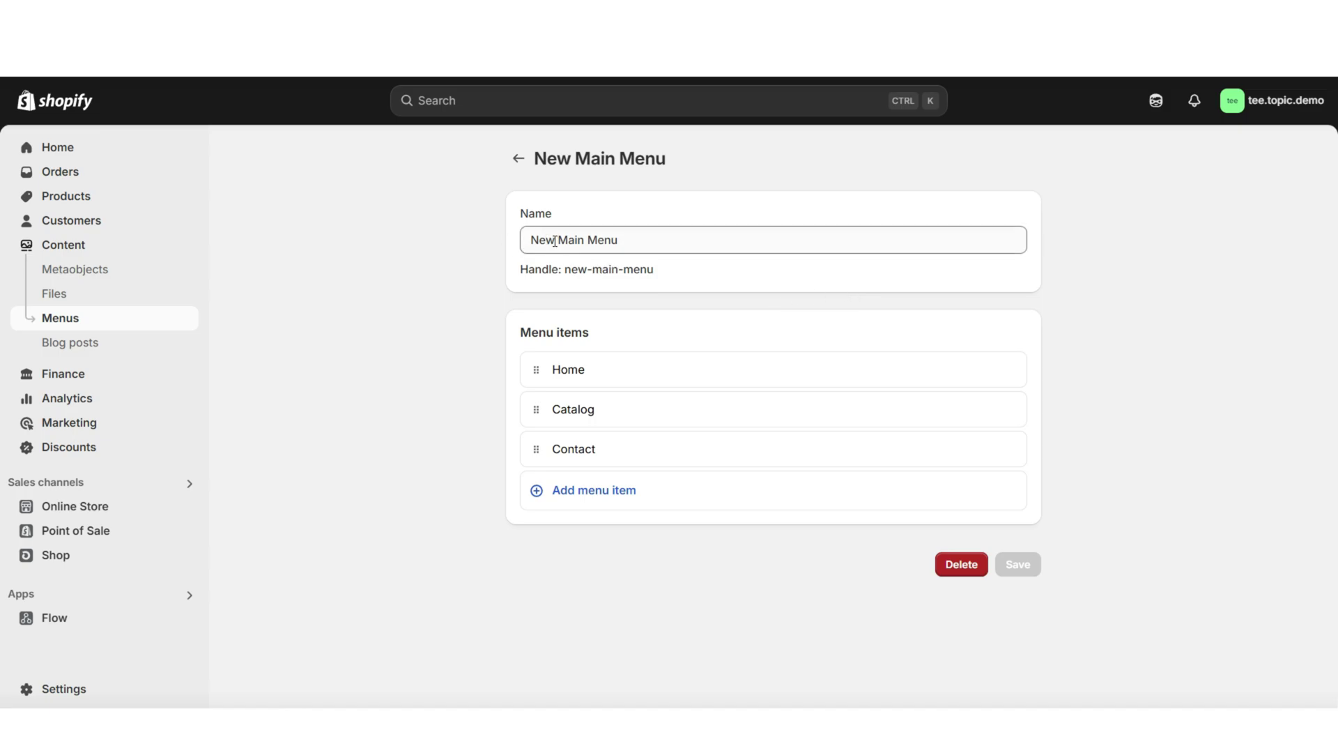
pyautogui.click(518, 166)
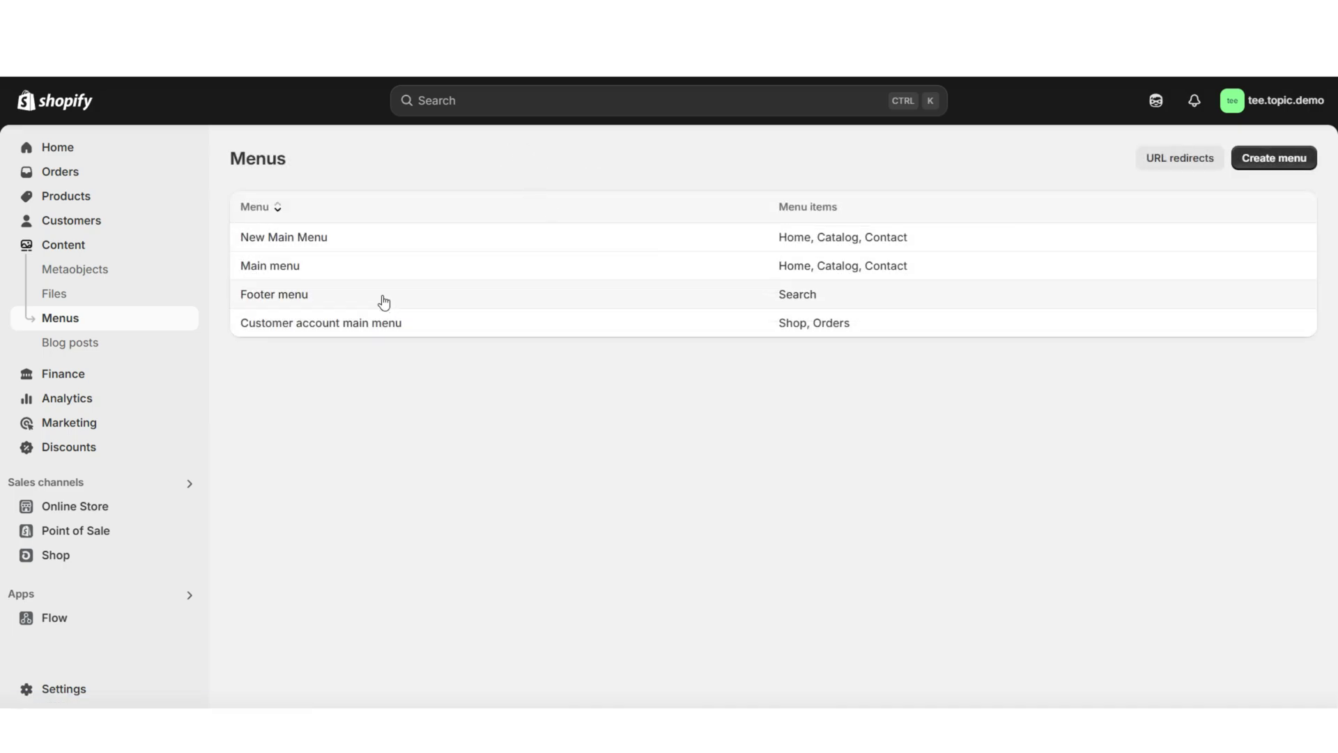
# Create another menu named "New Footer Menu" with a first item linked to the Home page.
pyautogui.click(1247, 159)
pyautogui.click(888, 239)
pyautogui.write('New Footer Menu')
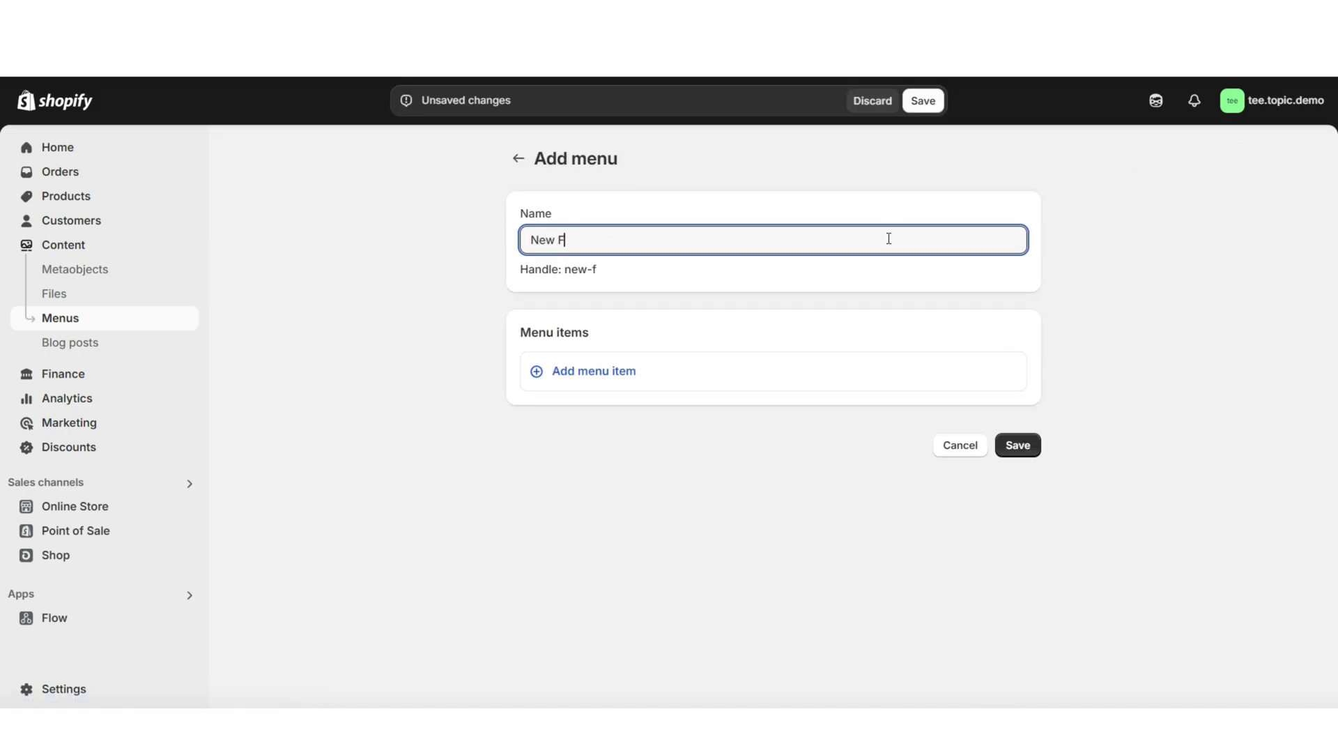
pyautogui.click(567, 370)
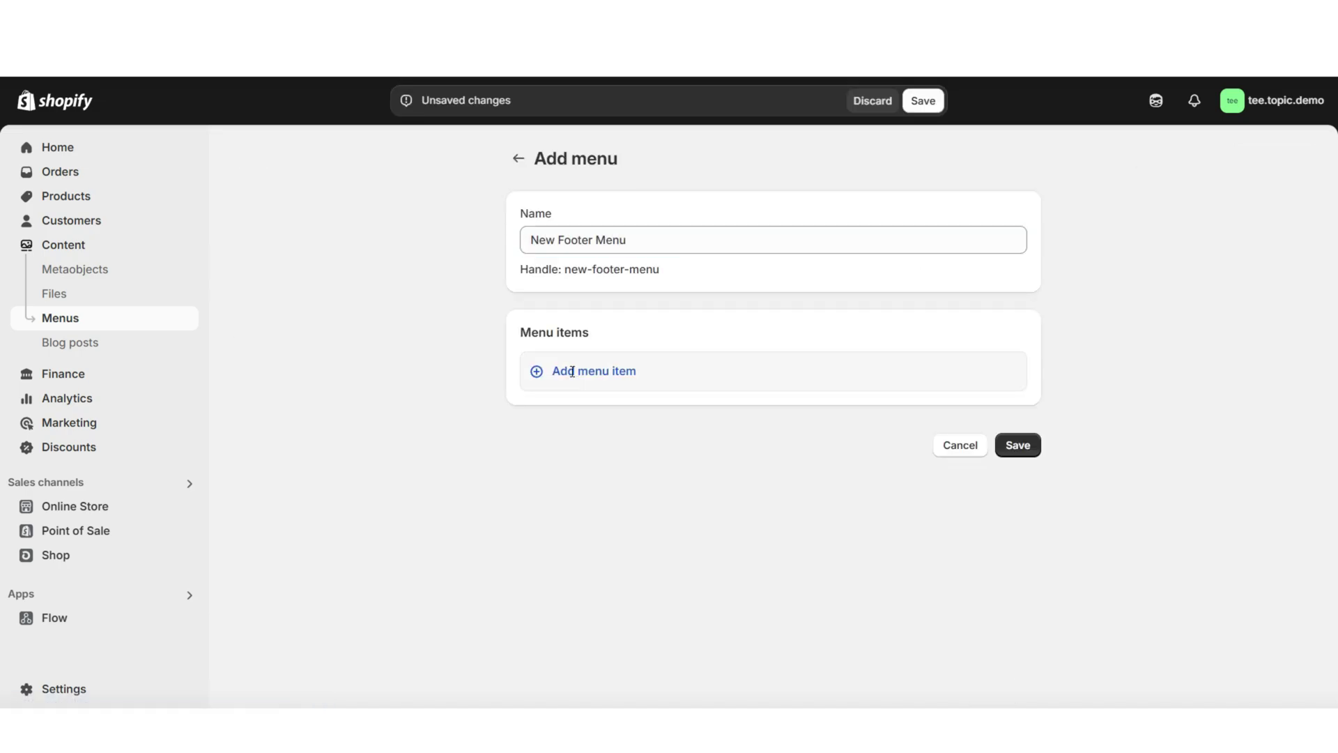
pyautogui.click(809, 397)
pyautogui.click(834, 462)
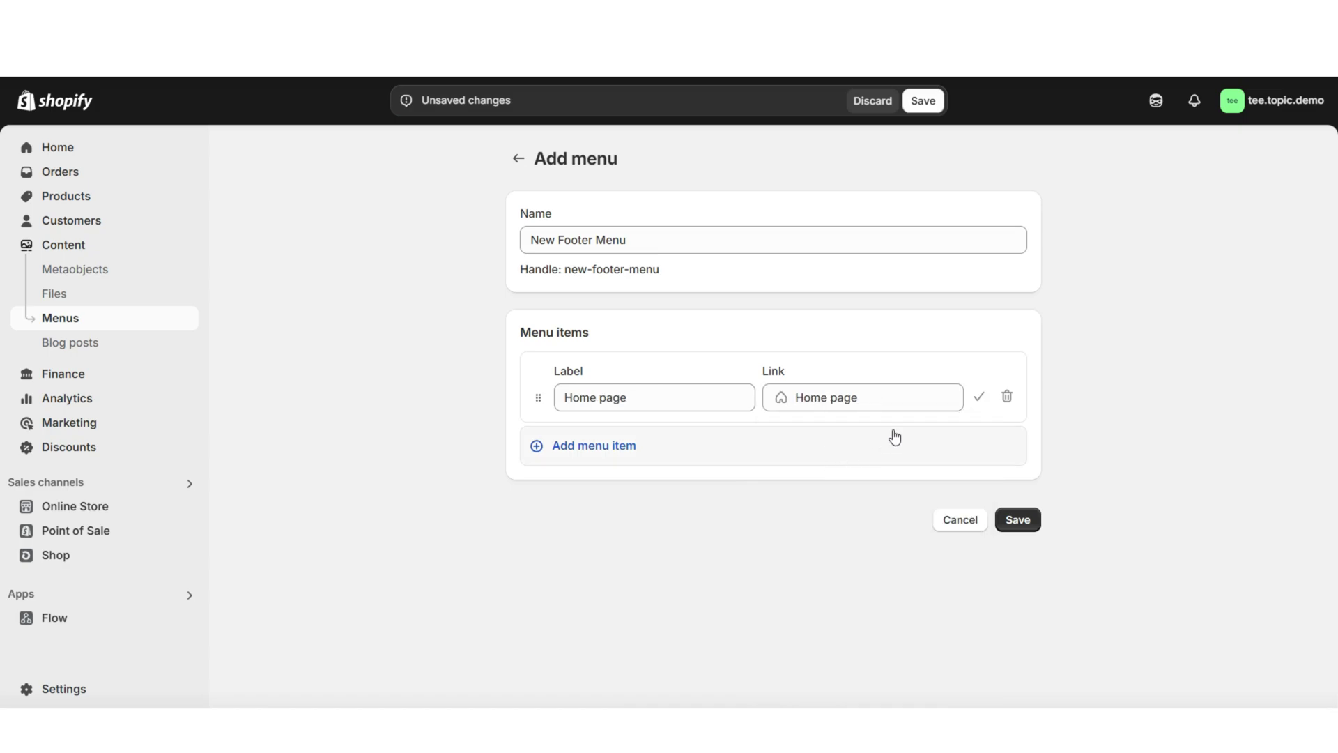
pyautogui.click(979, 397)
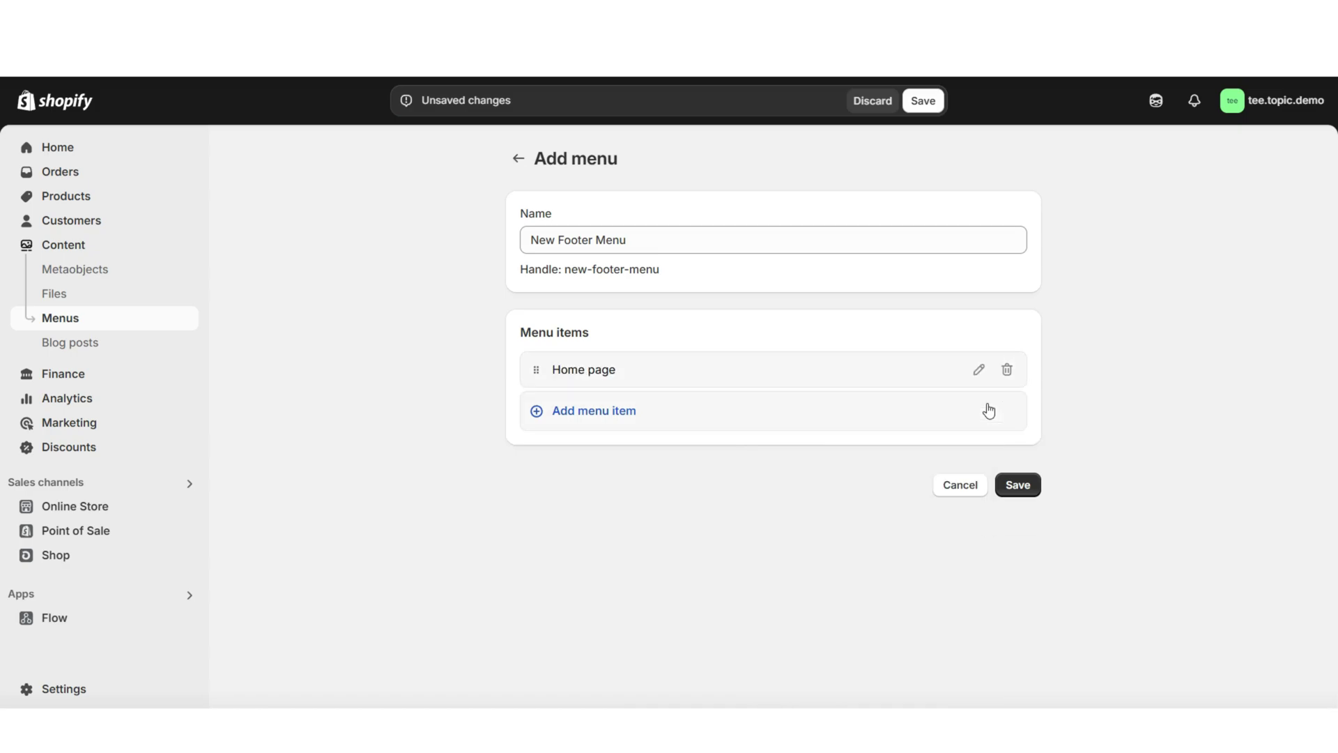
# Add a Search item and an All products item to New Footer Menu, keeping their default labels.
pyautogui.click(556, 413)
pyautogui.click(787, 439)
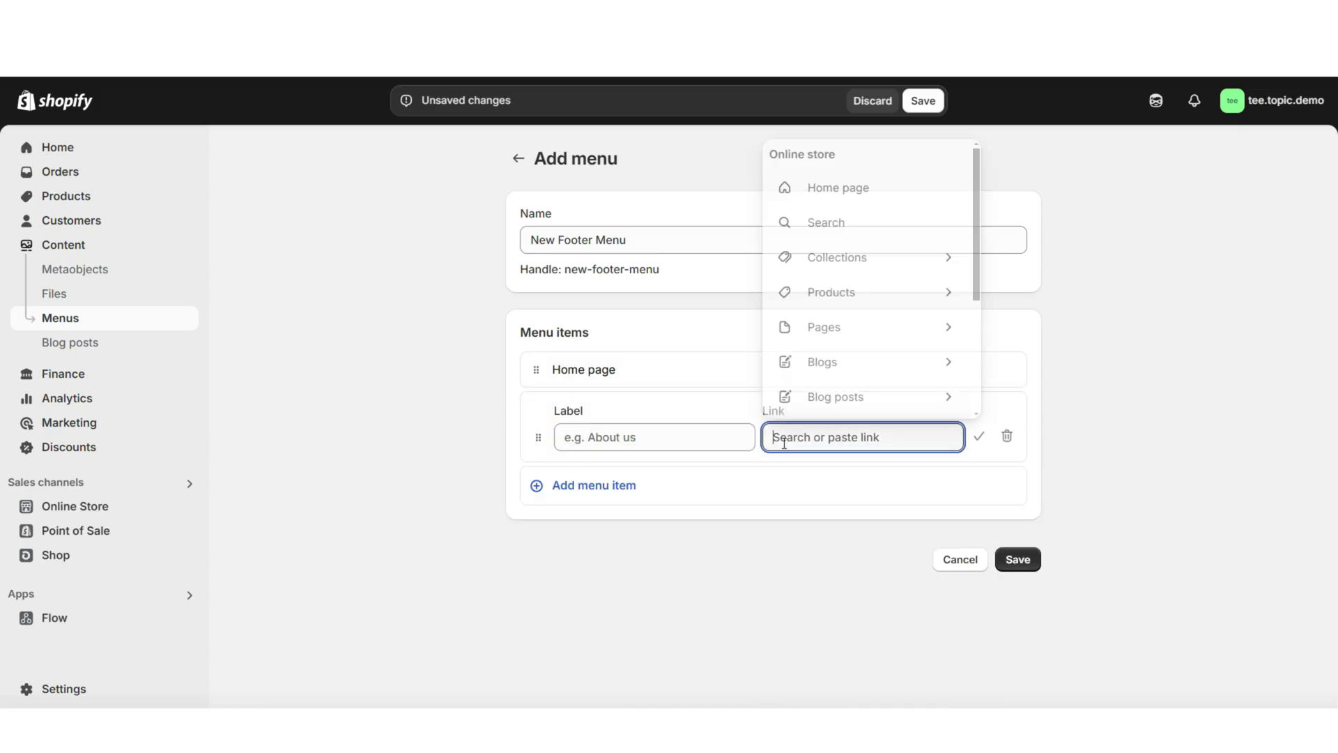
pyautogui.click(833, 222)
pyautogui.click(977, 437)
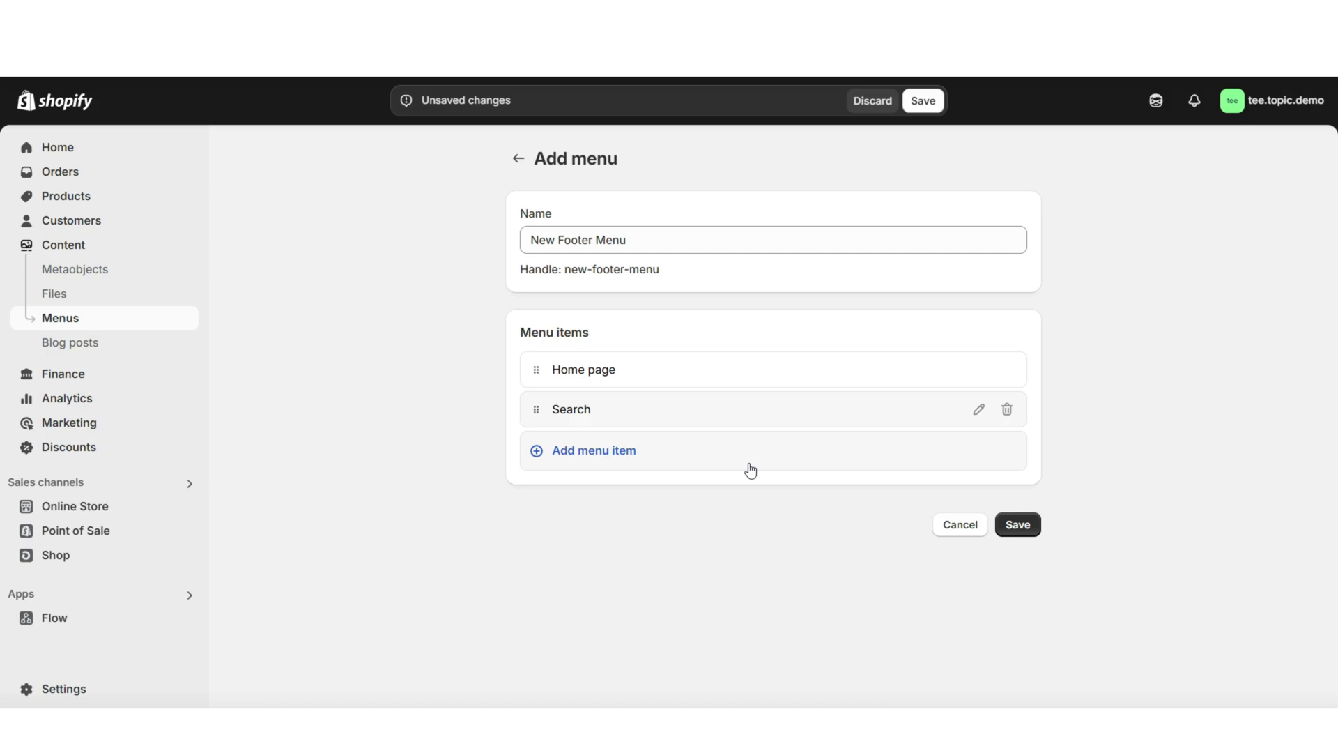
pyautogui.click(613, 450)
pyautogui.click(780, 477)
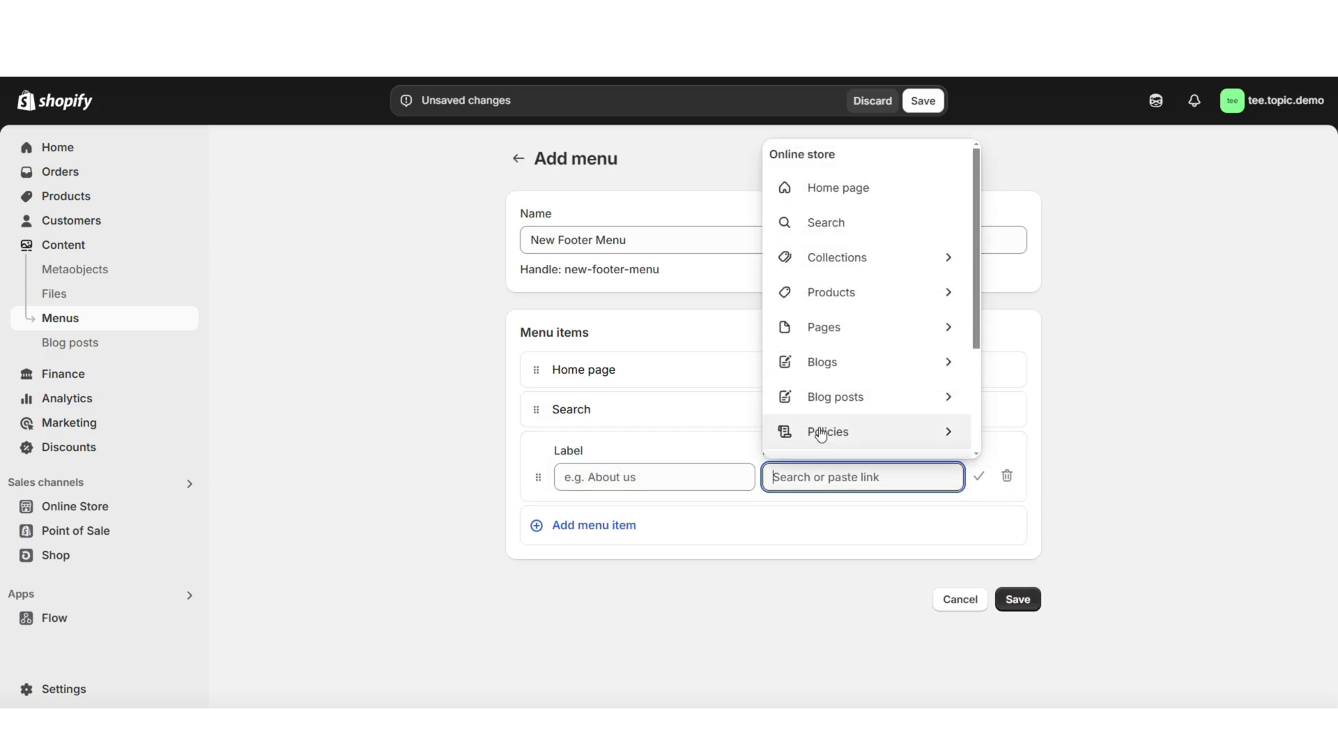
pyautogui.click(872, 291)
pyautogui.click(875, 298)
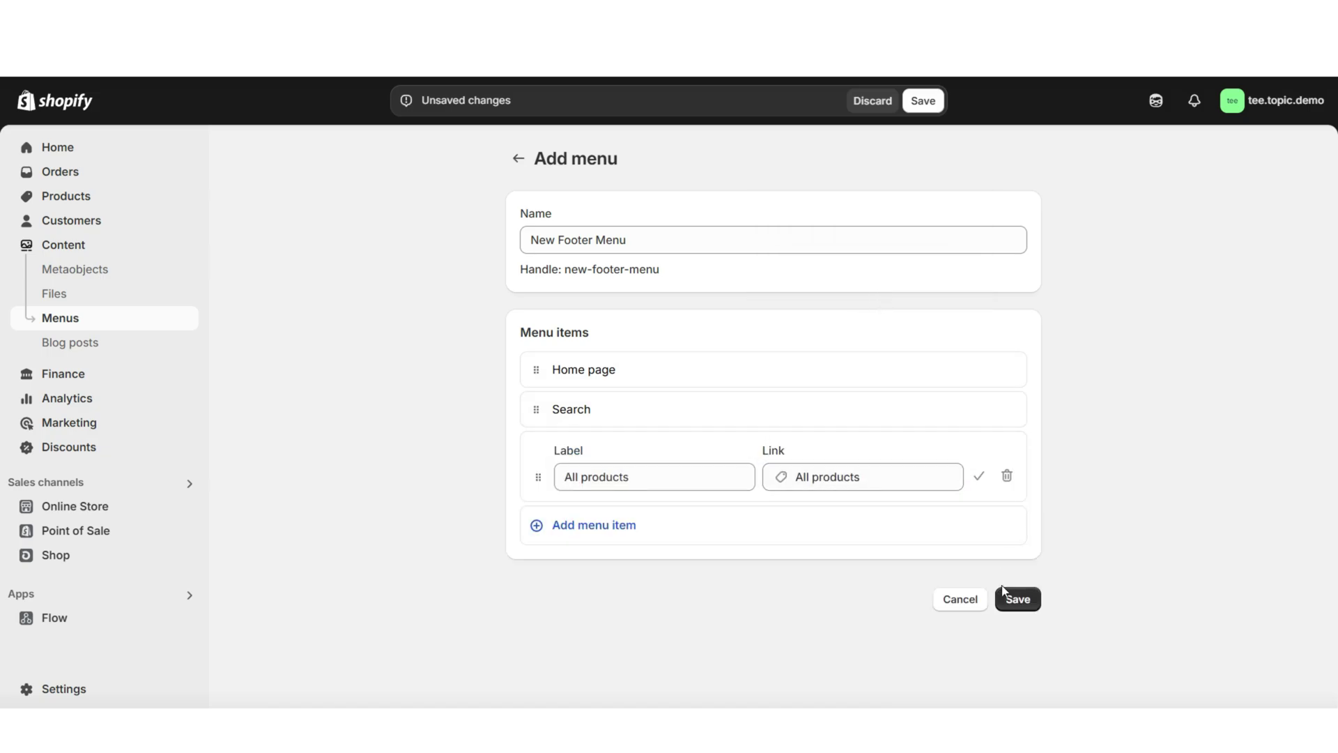
pyautogui.click(978, 476)
# Add Contact and Policies items to New Footer Menu and save it.
pyautogui.click(688, 488)
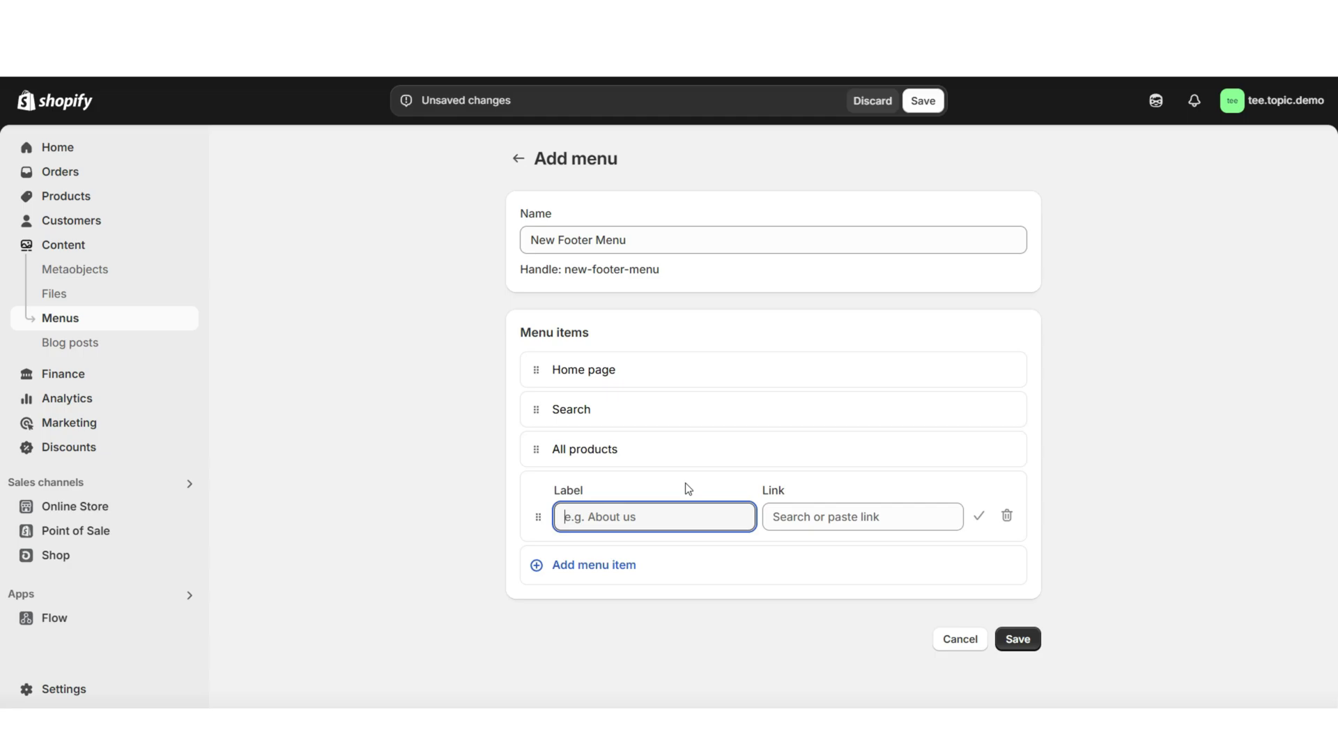
pyautogui.click(812, 519)
pyautogui.click(870, 334)
pyautogui.click(818, 587)
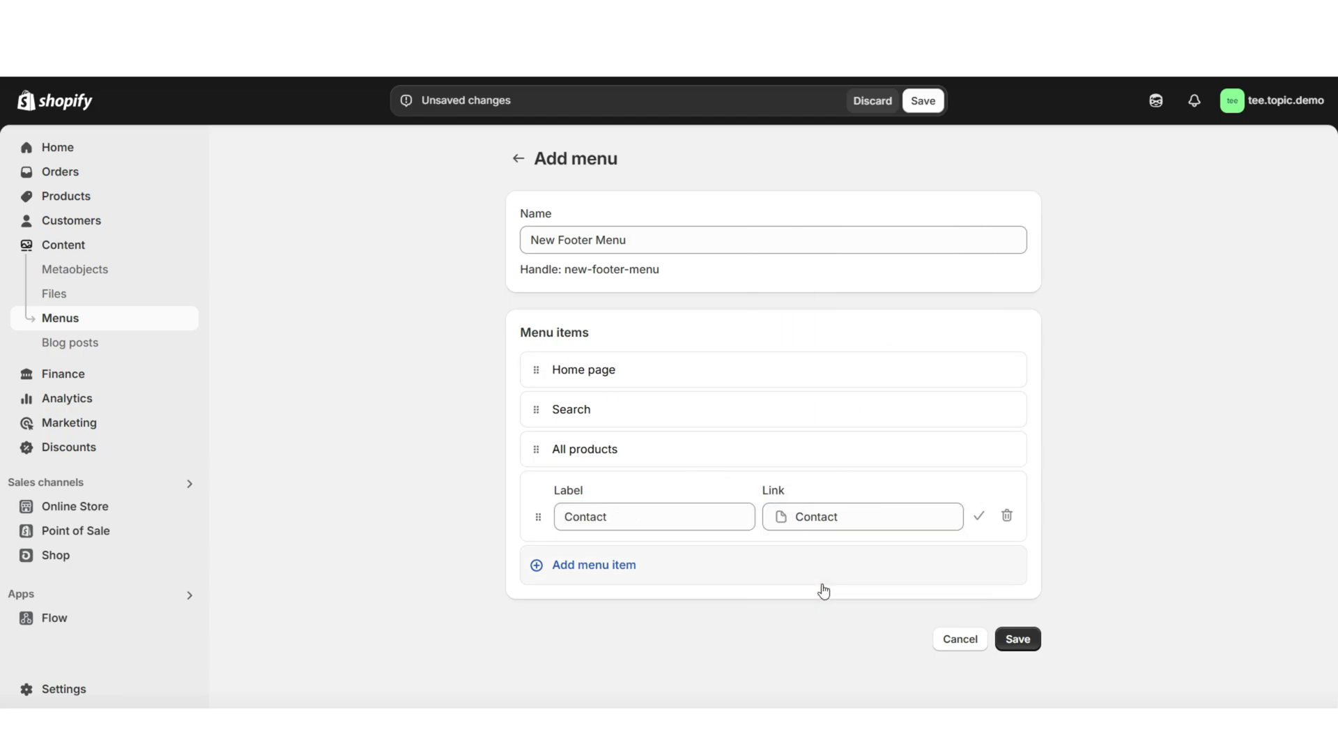
pyautogui.click(979, 517)
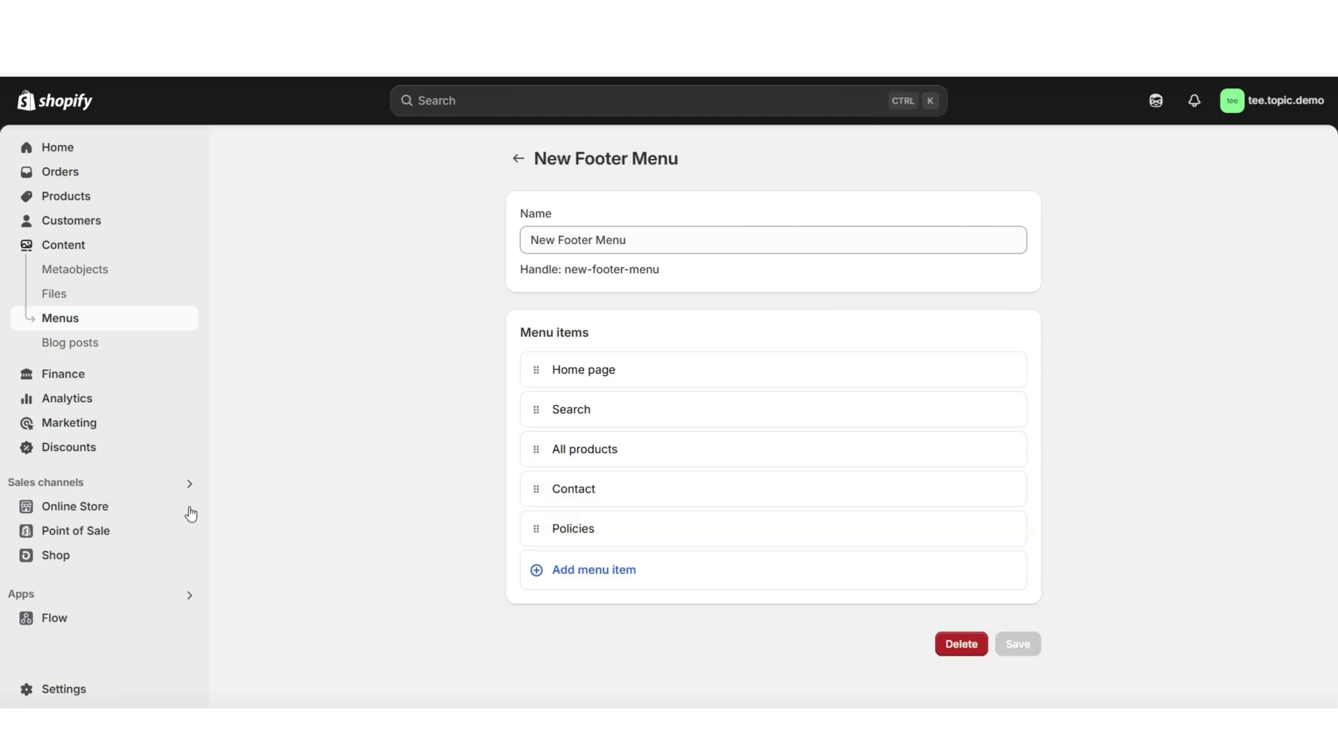
# Open the current TeeTopic theme for customizing from the online store and show the header of its home page.
pyautogui.click(144, 508)
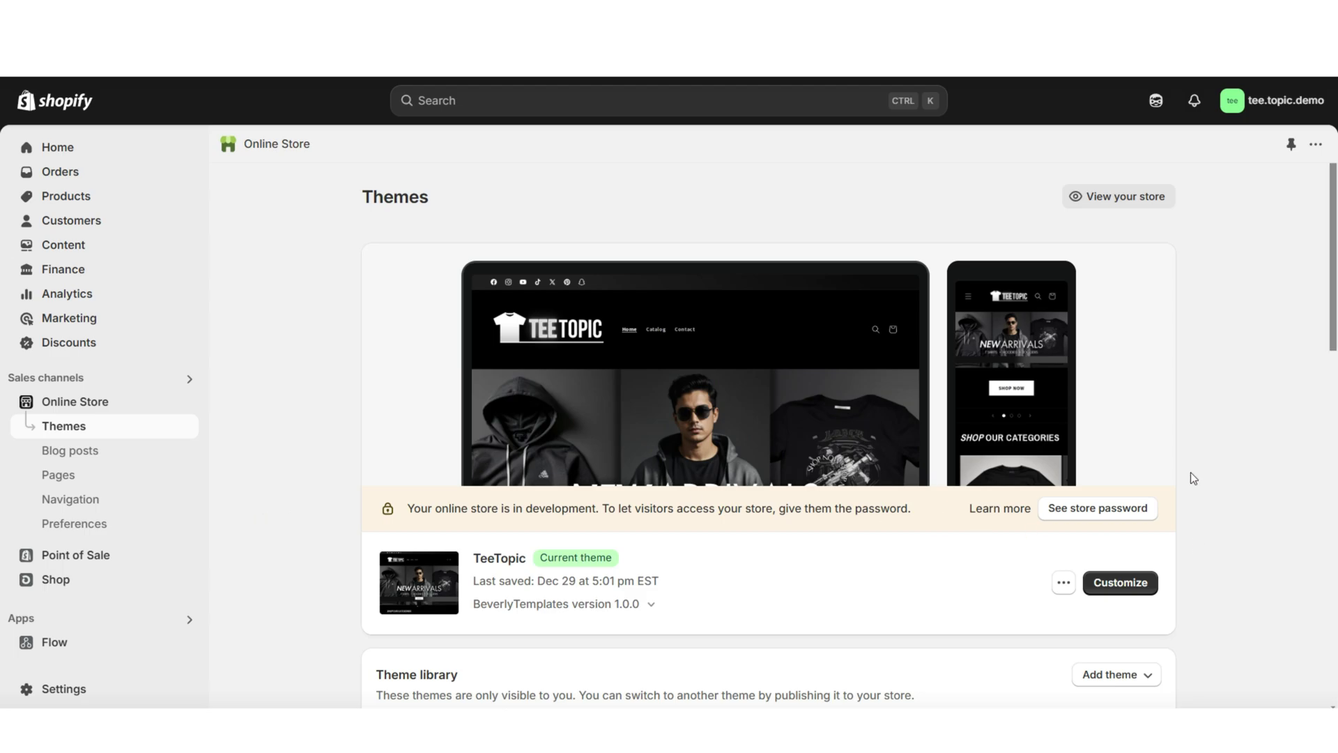
pyautogui.click(1129, 580)
pyautogui.scroll(3, 1324, 365)
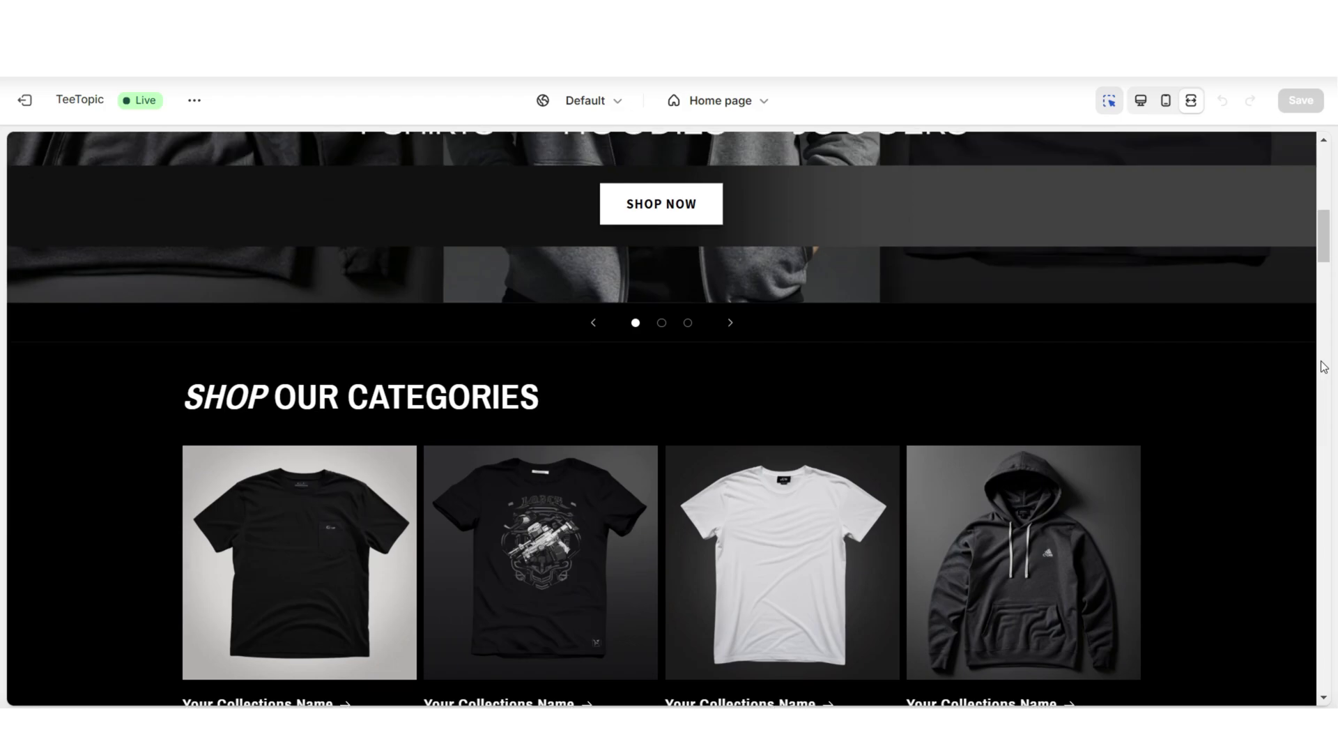
pyautogui.scroll(8, 1324, 366)
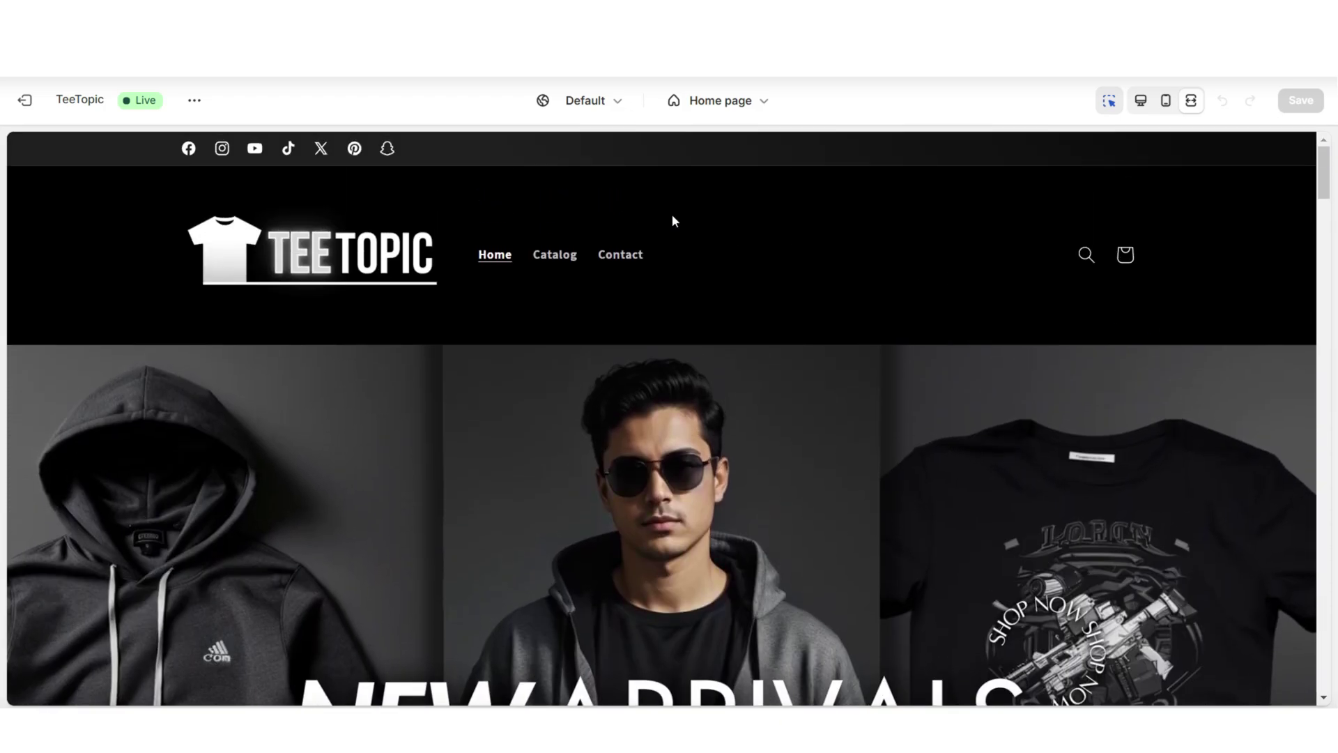
# Select the Header section, switch to the desktop preview and replace the header's menu with New Main Menu.
pyautogui.click(519, 192)
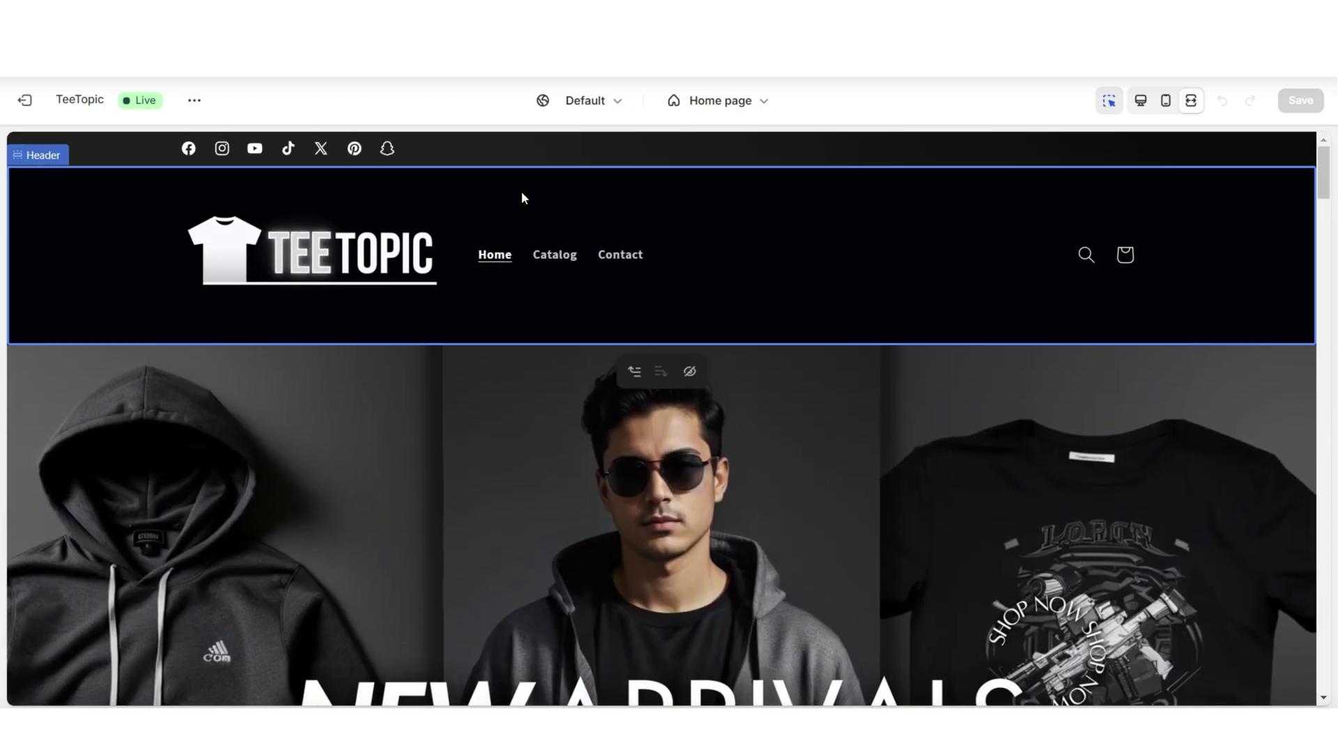
pyautogui.click(1140, 101)
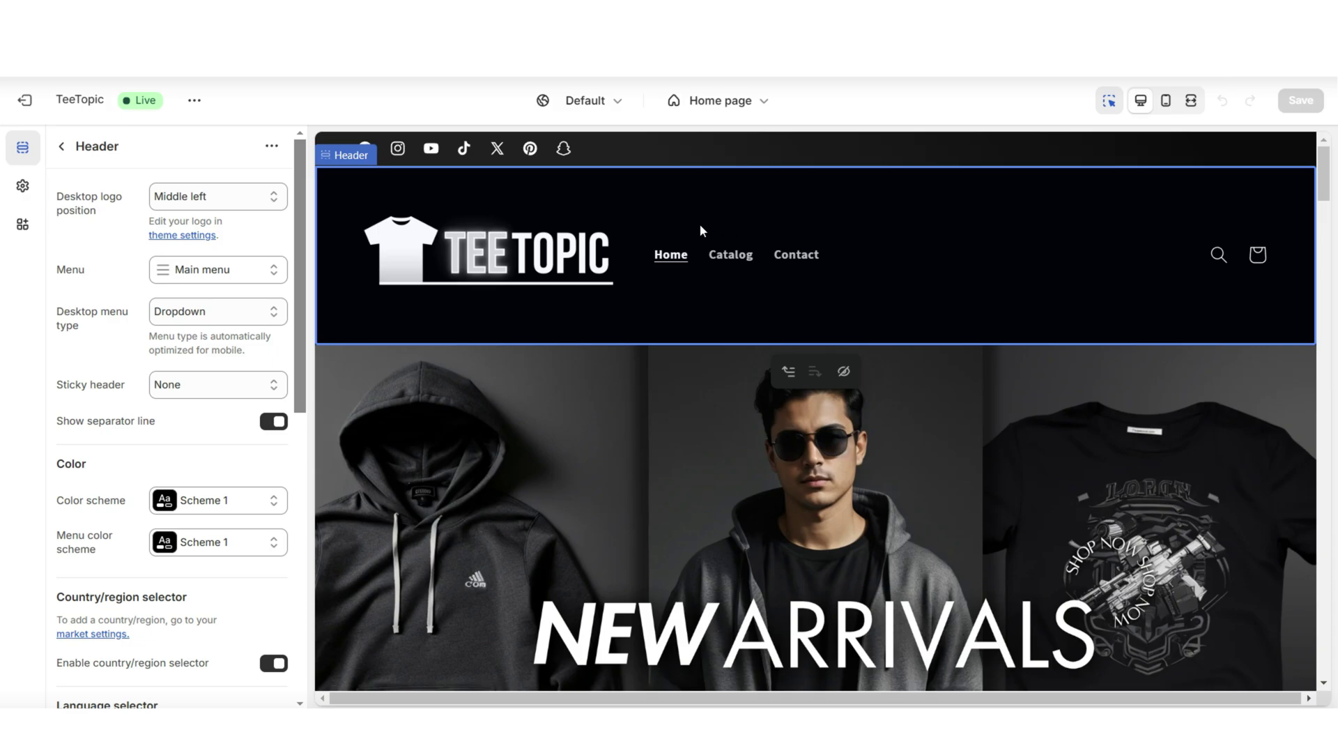
pyautogui.click(172, 273)
pyautogui.click(190, 306)
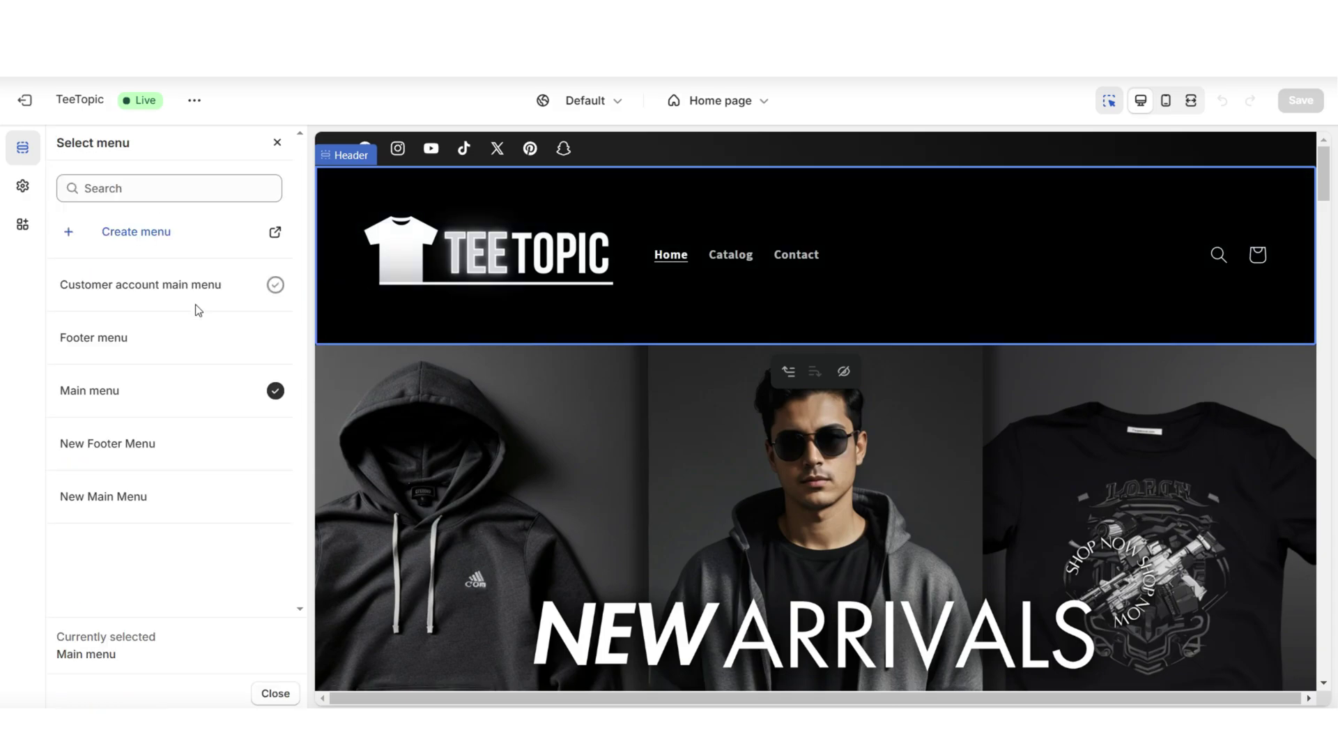
pyautogui.click(223, 477)
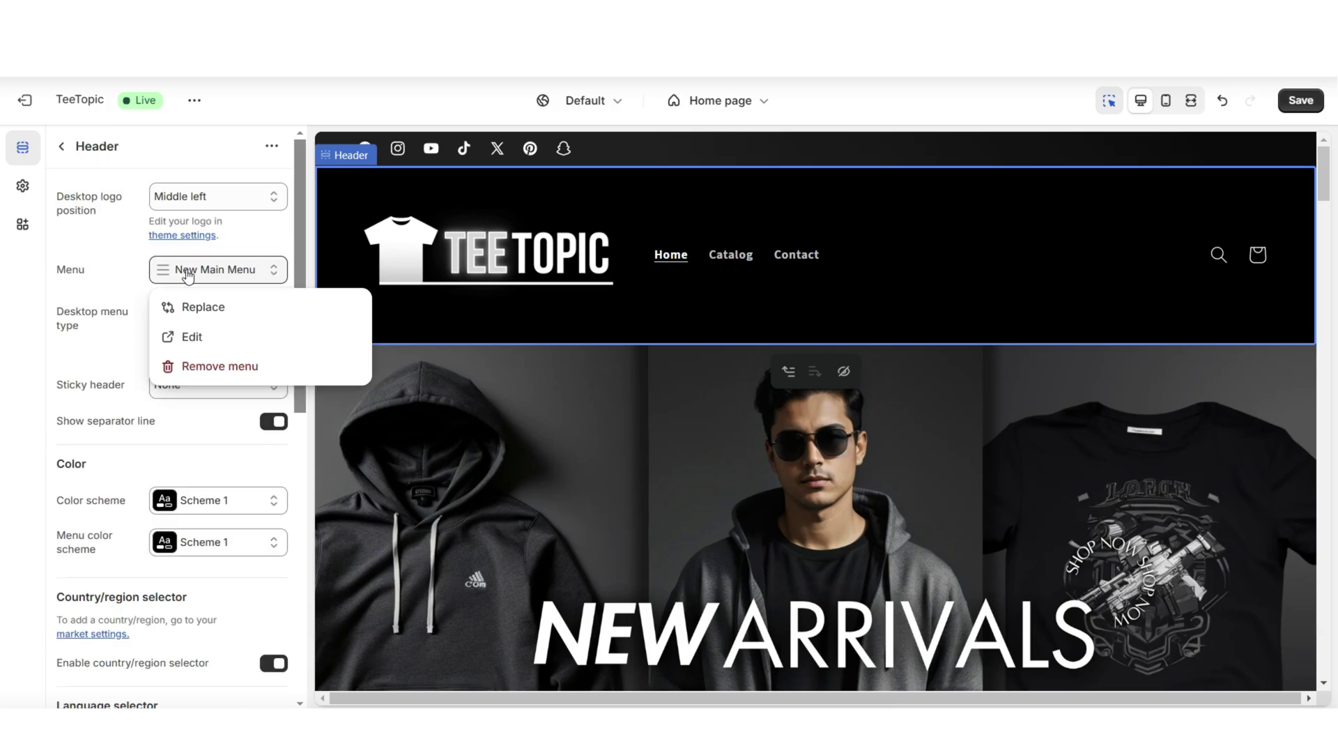
# Add a Menu block to the Footer section of the home page, using the desktop preview.
pyautogui.click(192, 340)
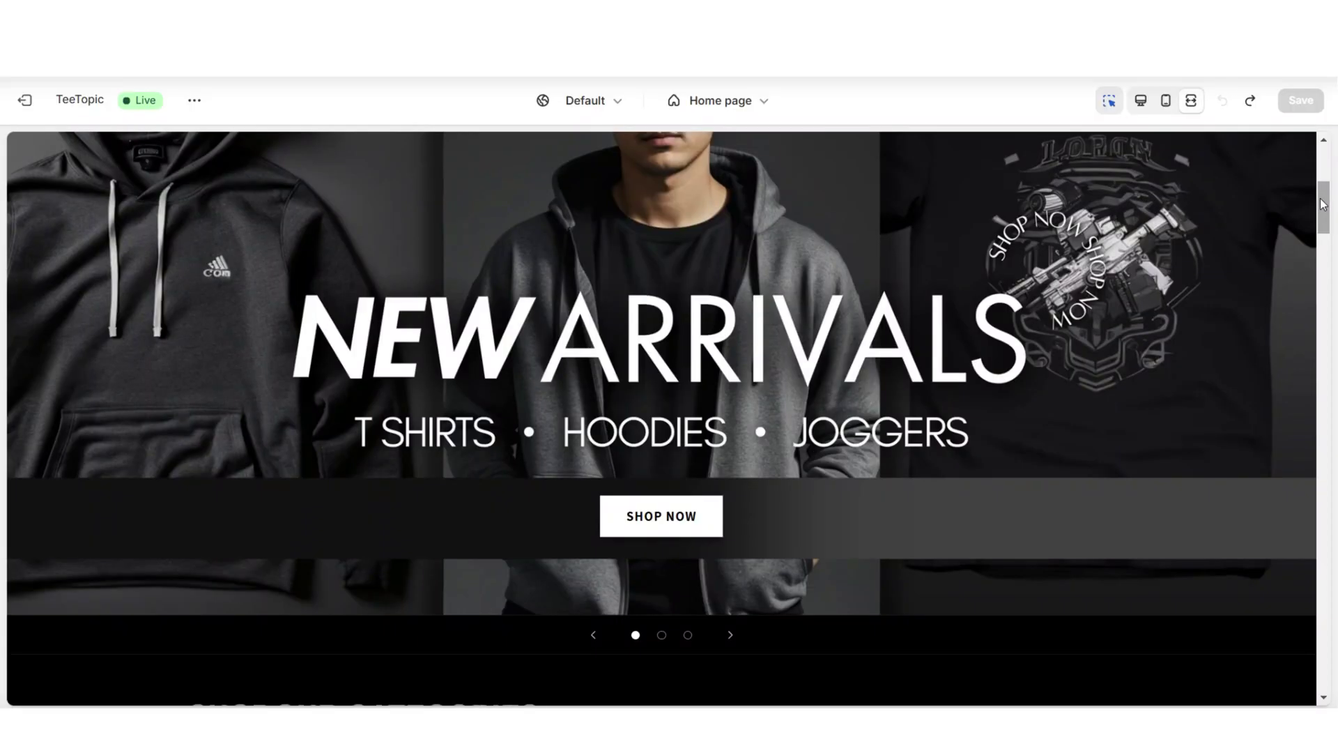
pyautogui.scroll(-9, 1321, 203)
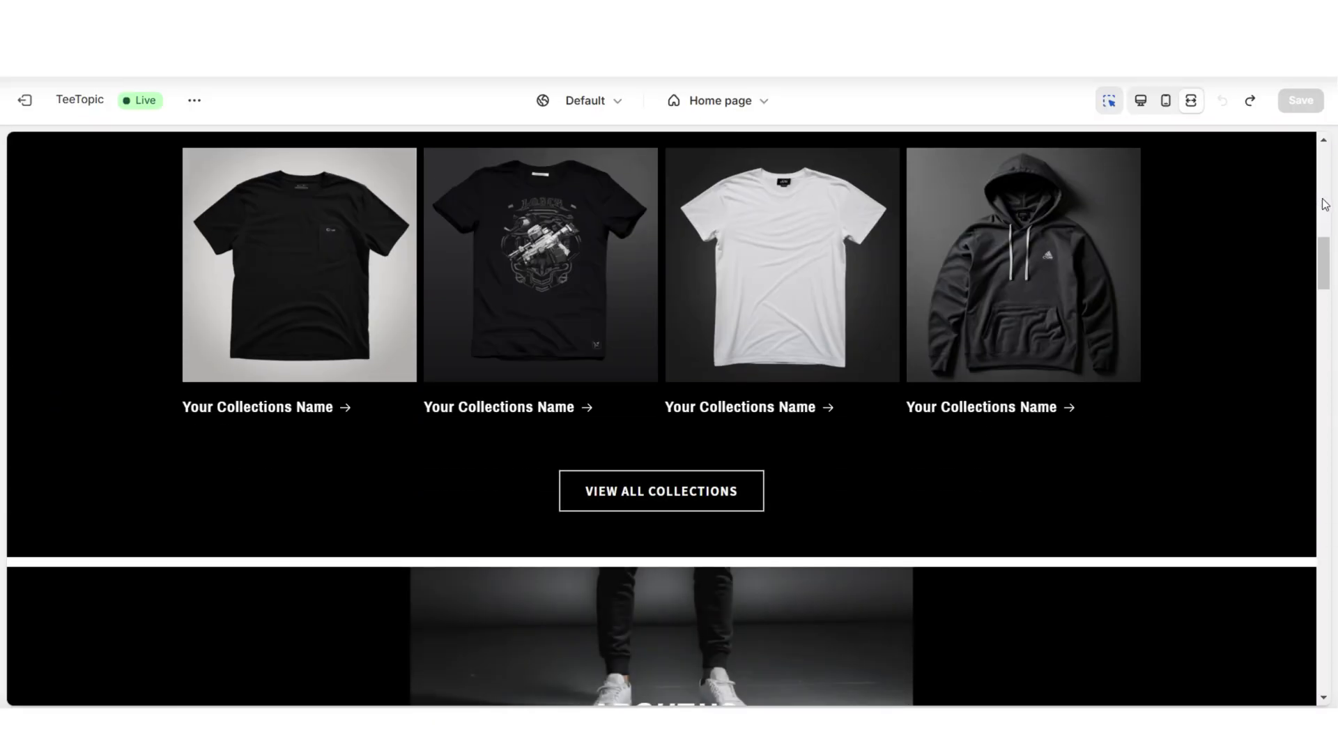
pyautogui.scroll(-12, 1325, 204)
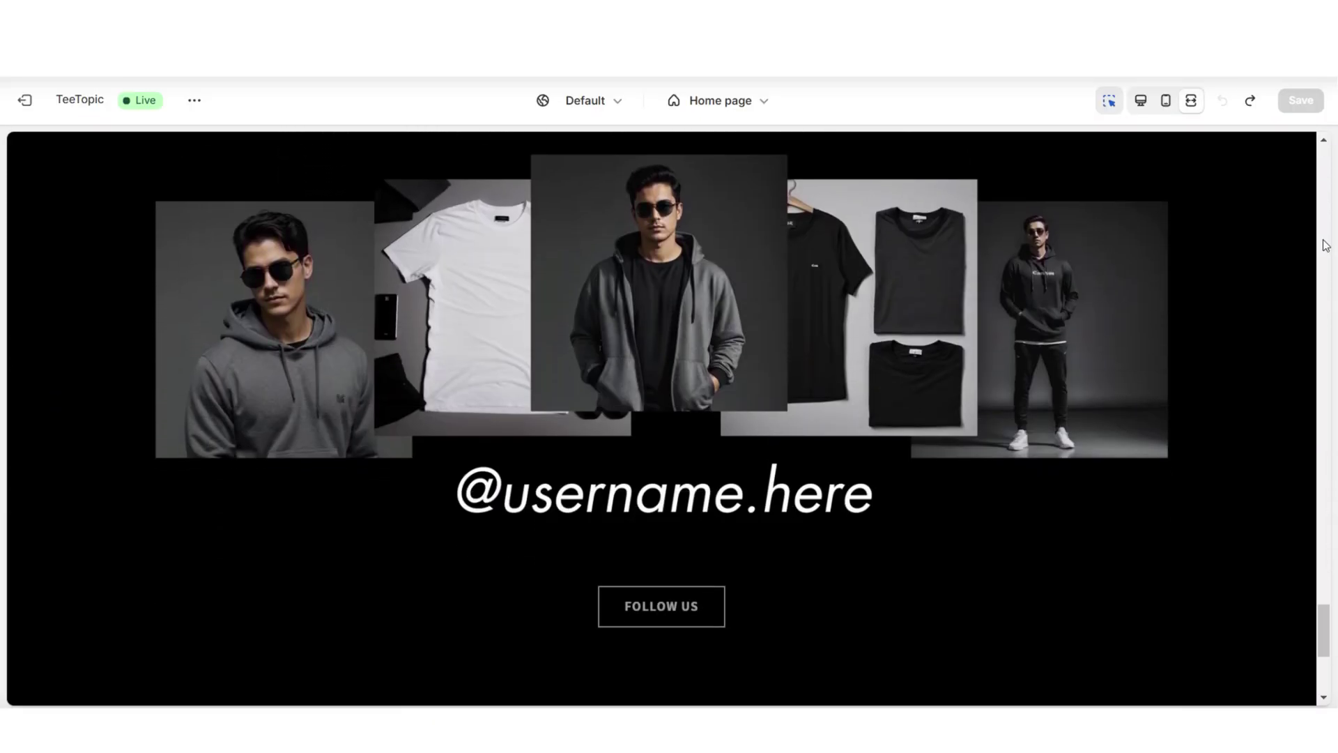
pyautogui.scroll(-5, 1325, 244)
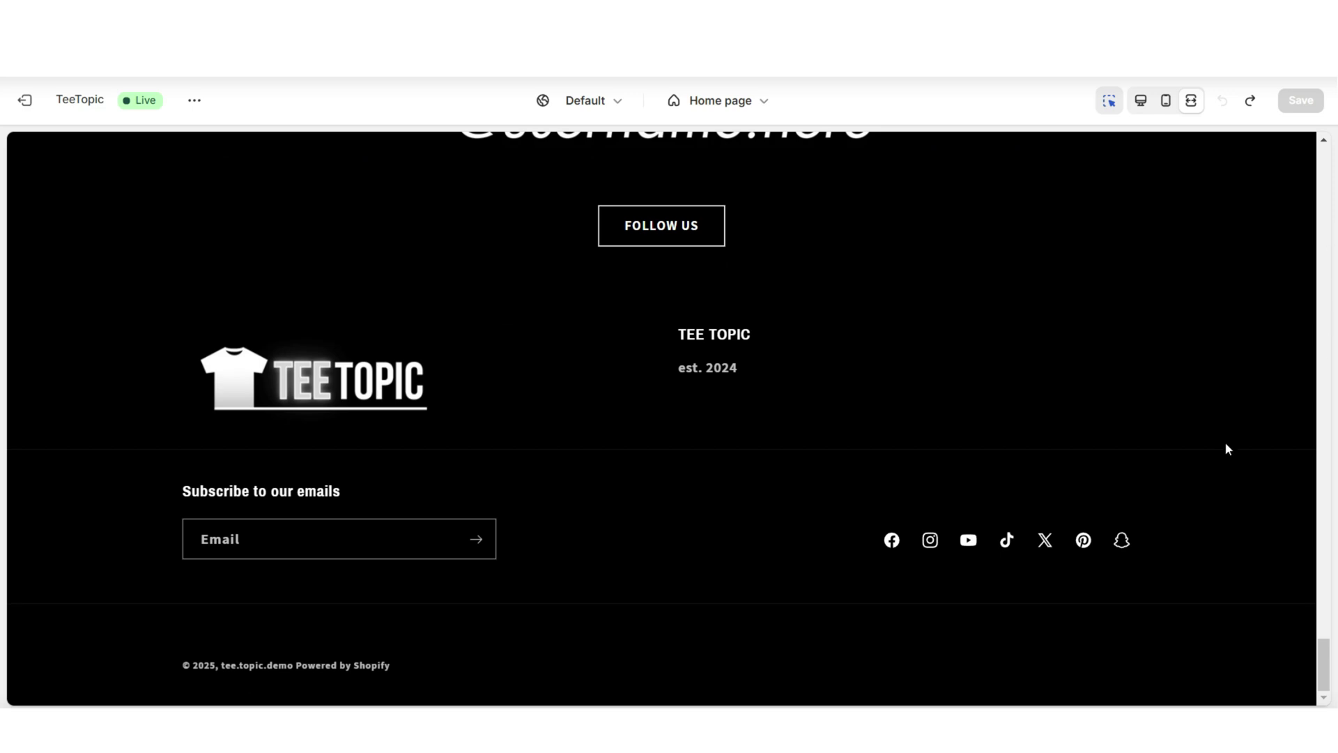
pyautogui.click(1141, 100)
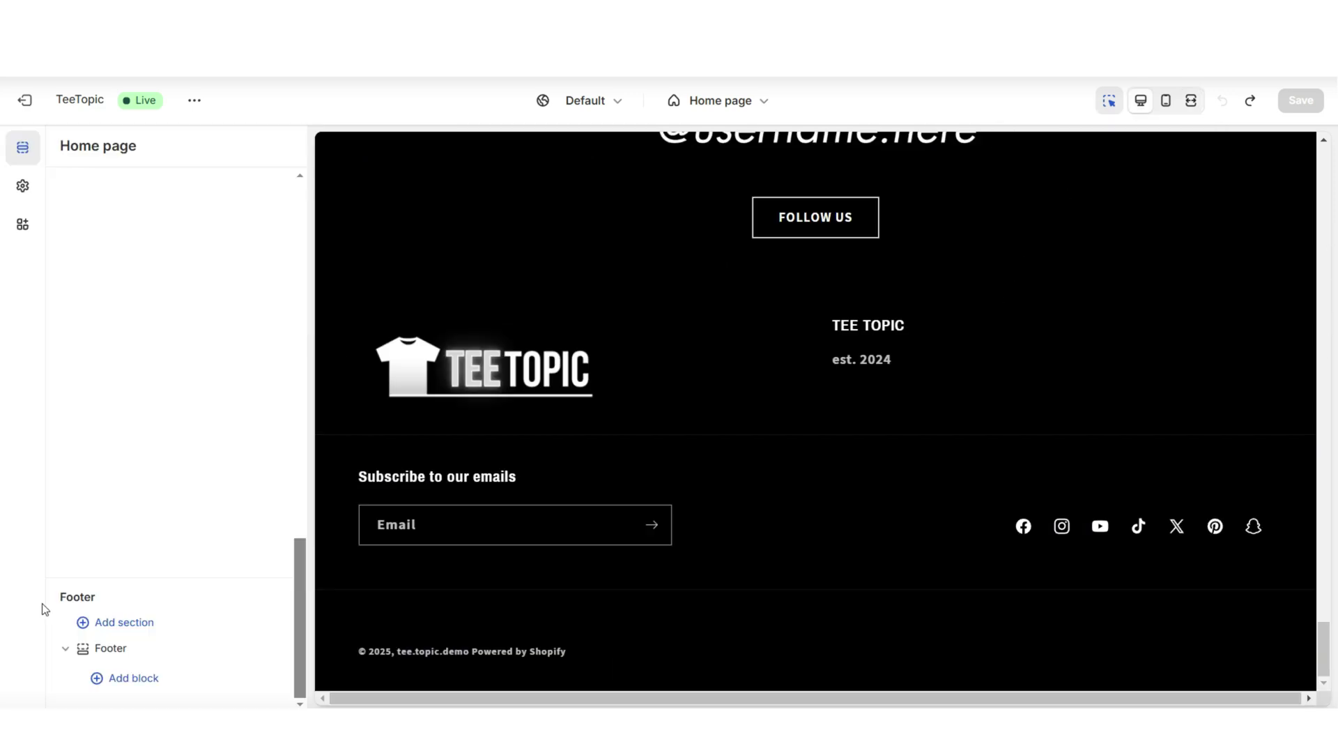
pyautogui.click(114, 677)
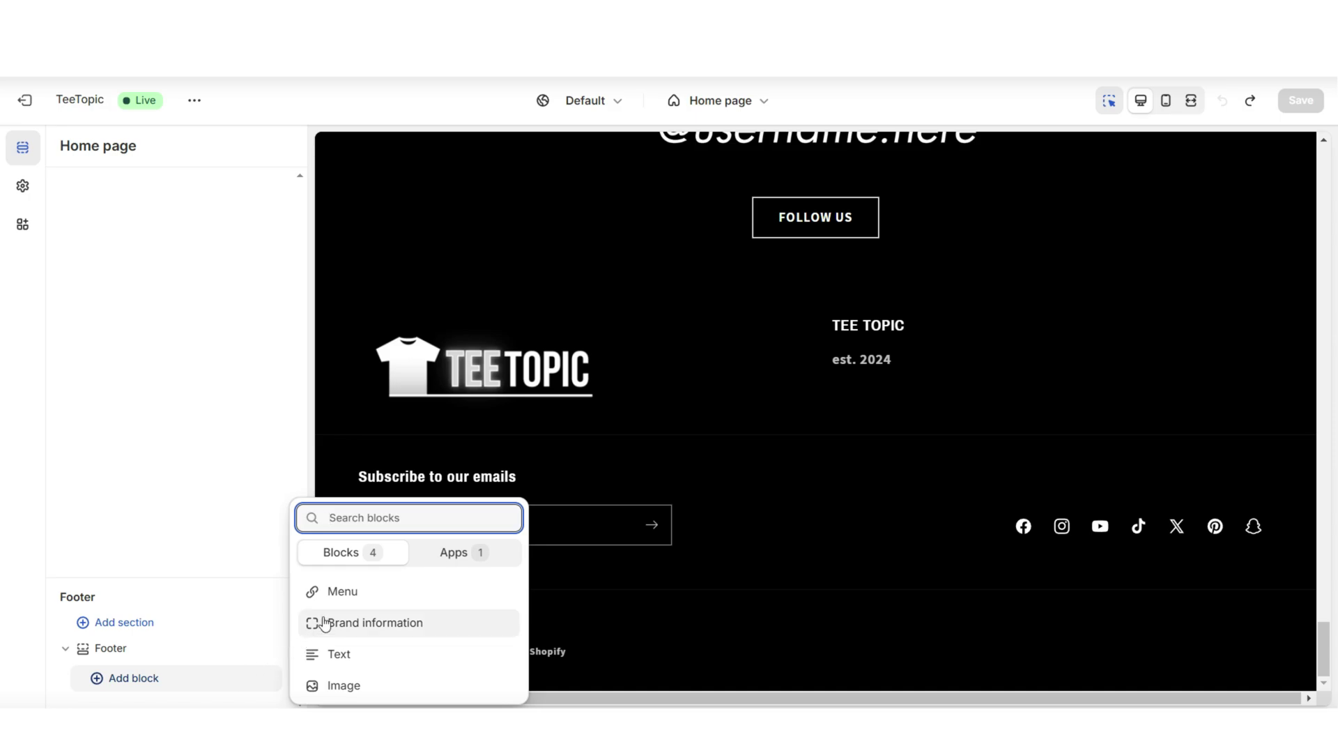
pyautogui.click(334, 596)
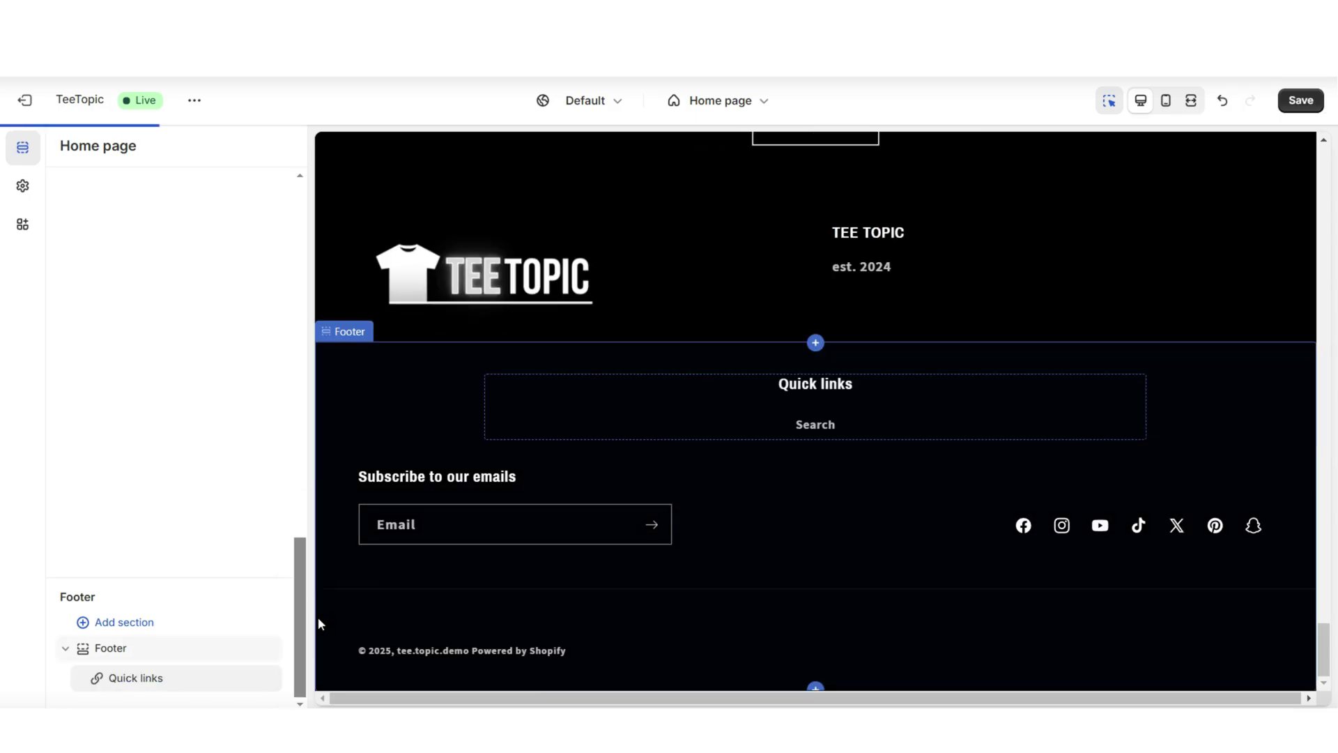
# Replace the Quick links block's menu with New Footer Menu and check the footer in the full-width preview.
pyautogui.click(530, 412)
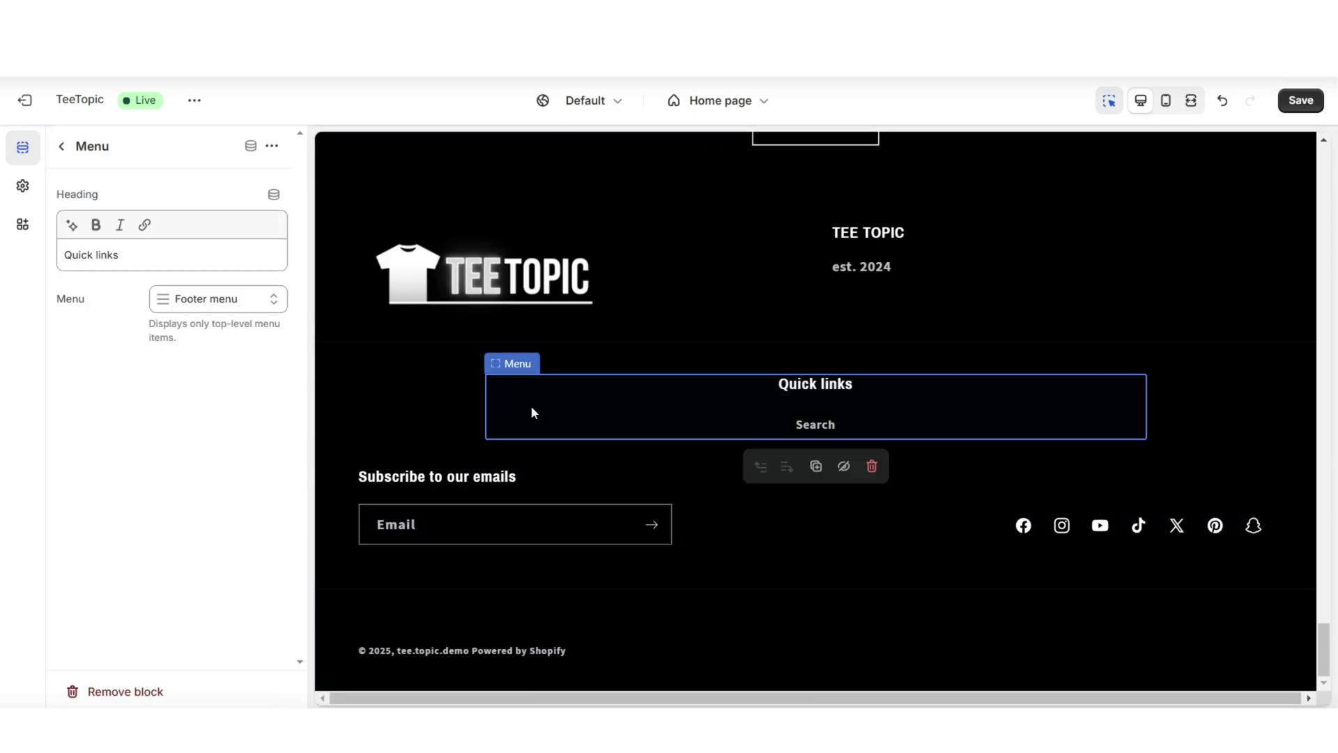
pyautogui.click(187, 298)
pyautogui.click(192, 335)
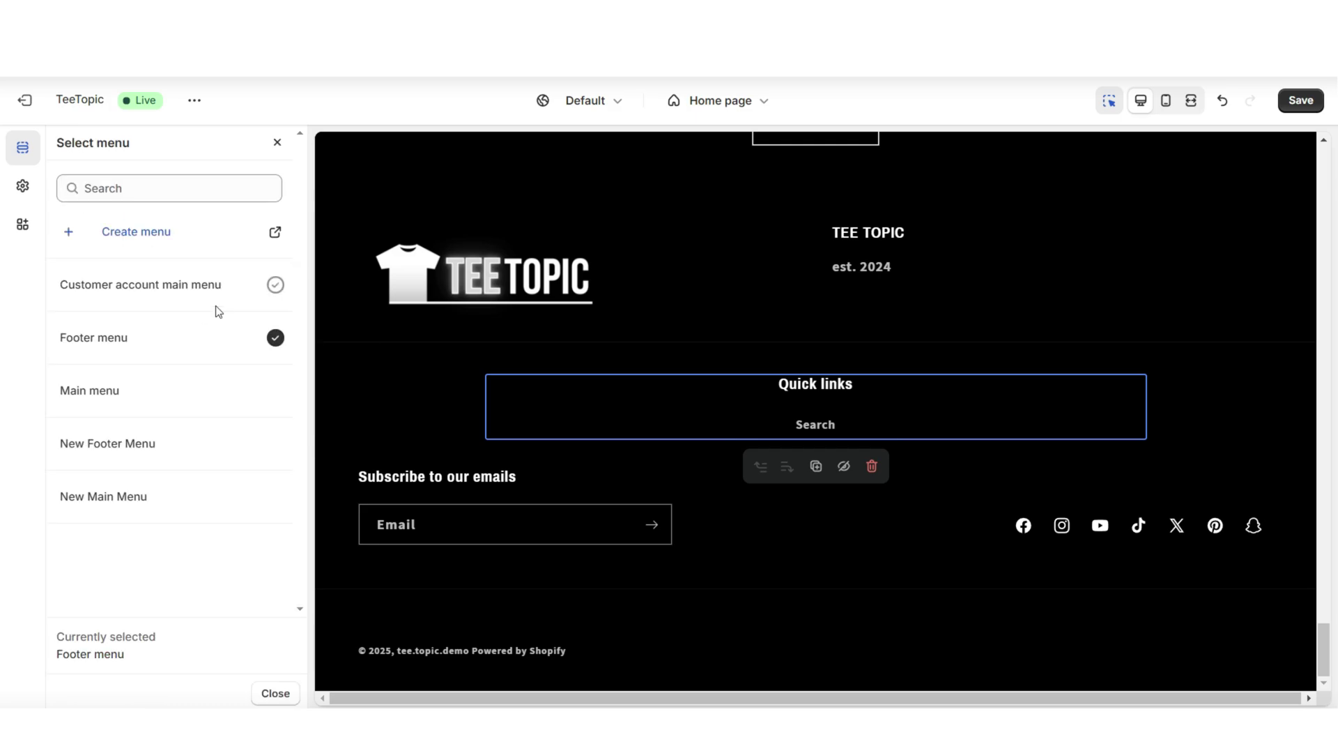
pyautogui.click(269, 458)
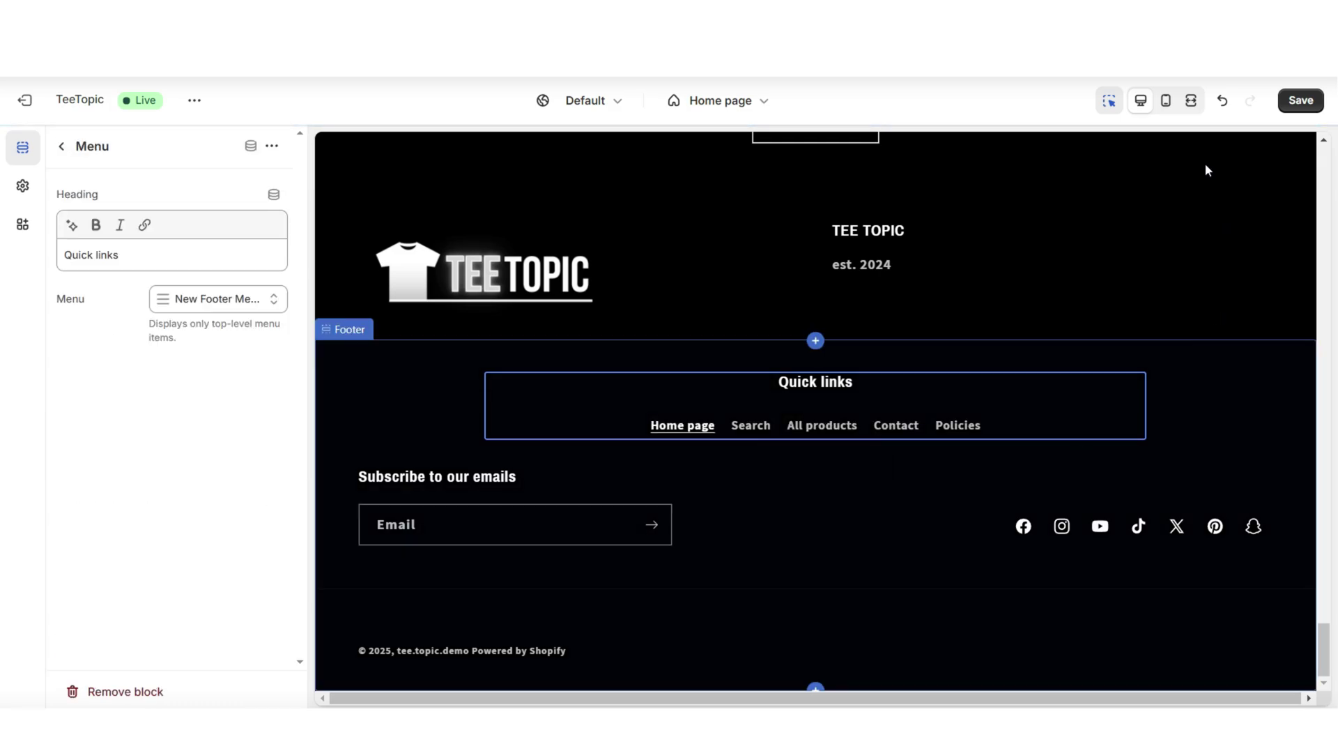
pyautogui.click(1191, 101)
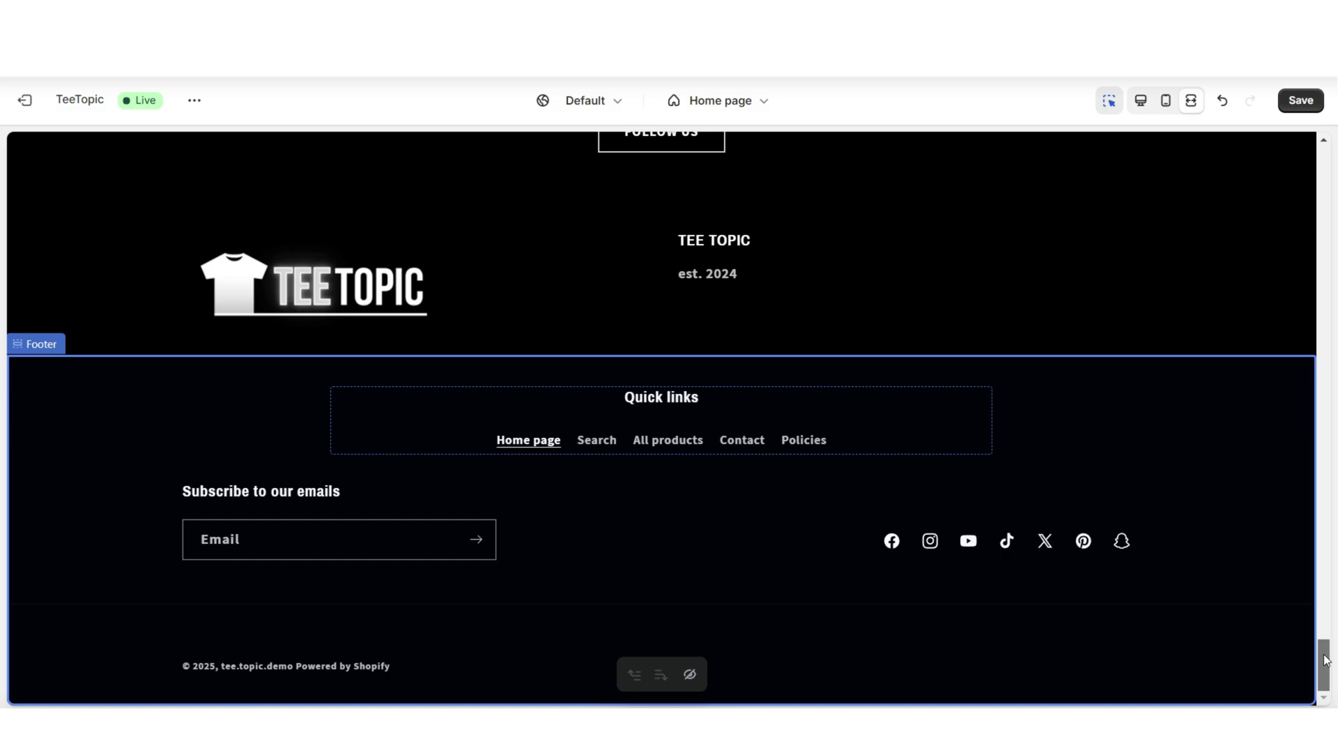
pyautogui.moveTo(1325, 658); pyautogui.dragTo(1326, 599)
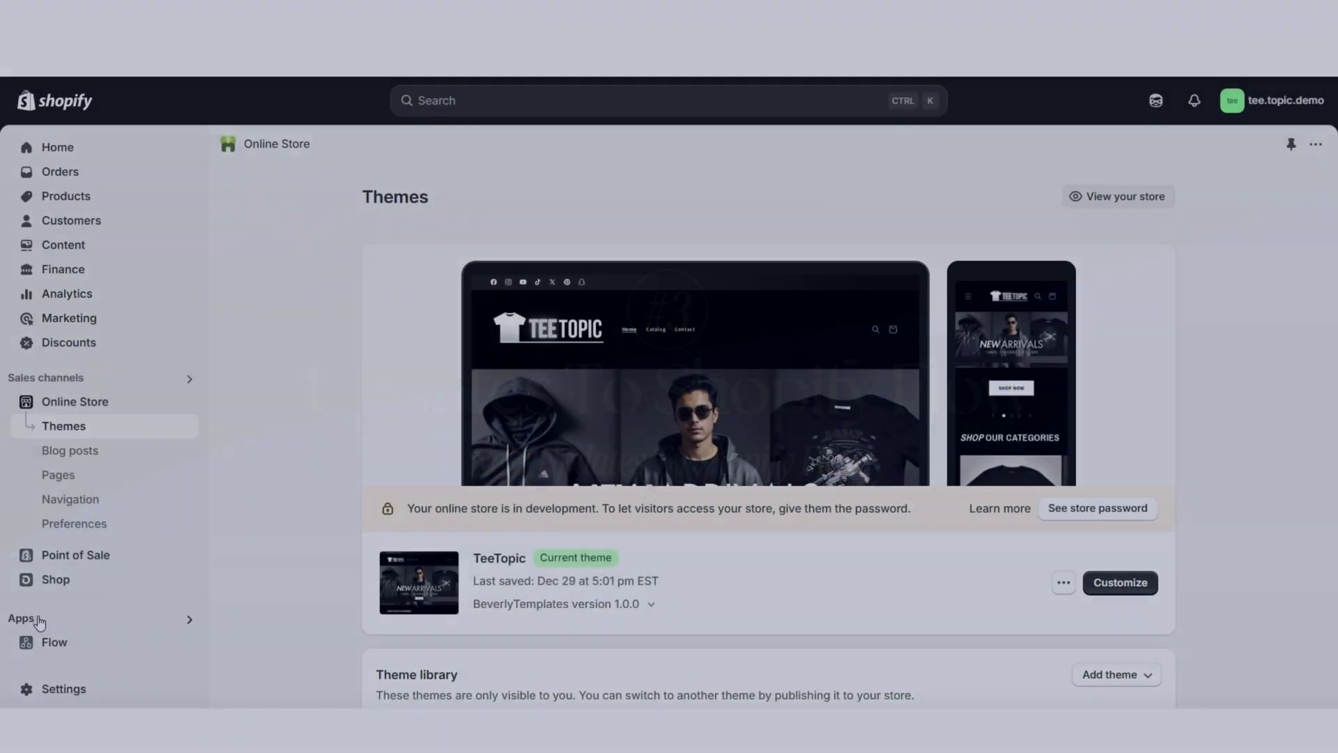
# Open the Flow app, search the admin for "app store", and view the Shopify Flow listing in the Shopify App Store.
pyautogui.click(46, 641)
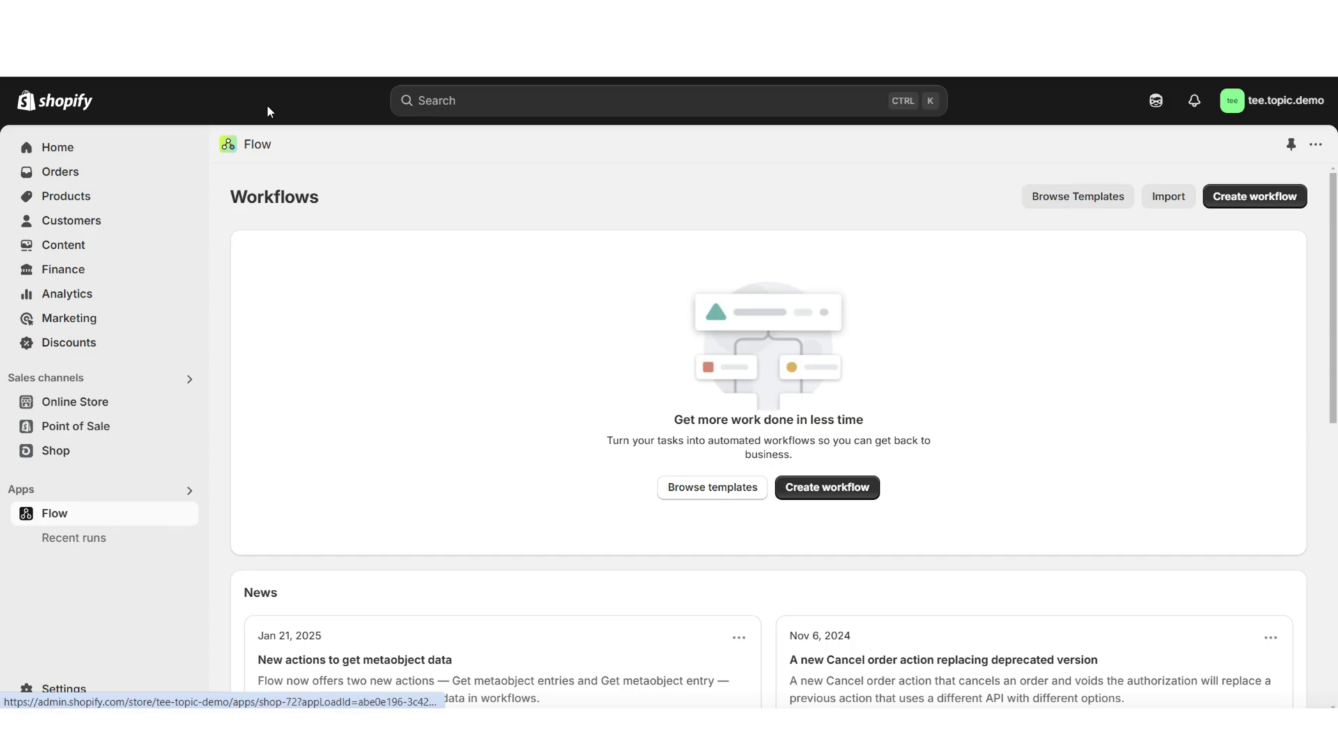
pyautogui.click(633, 97)
pyautogui.write('ao')
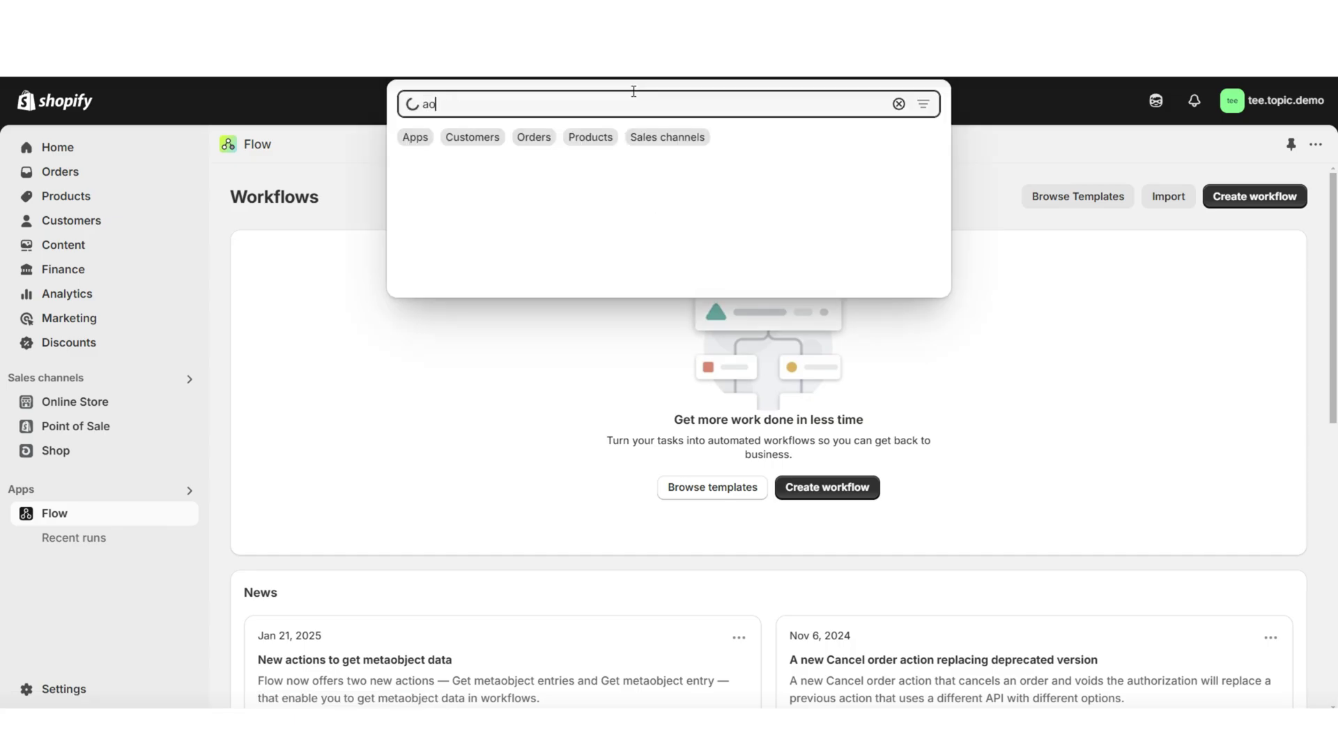
pyautogui.write('p store')
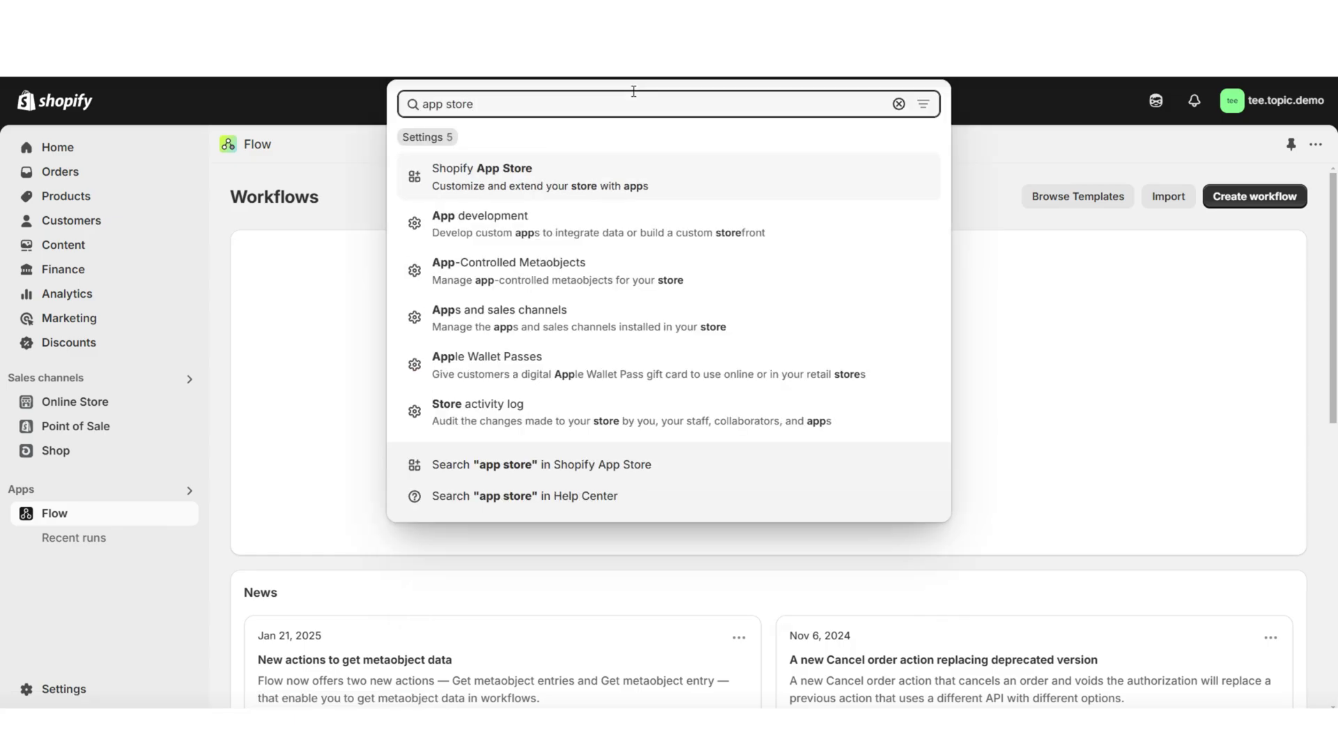
pyautogui.click(502, 176)
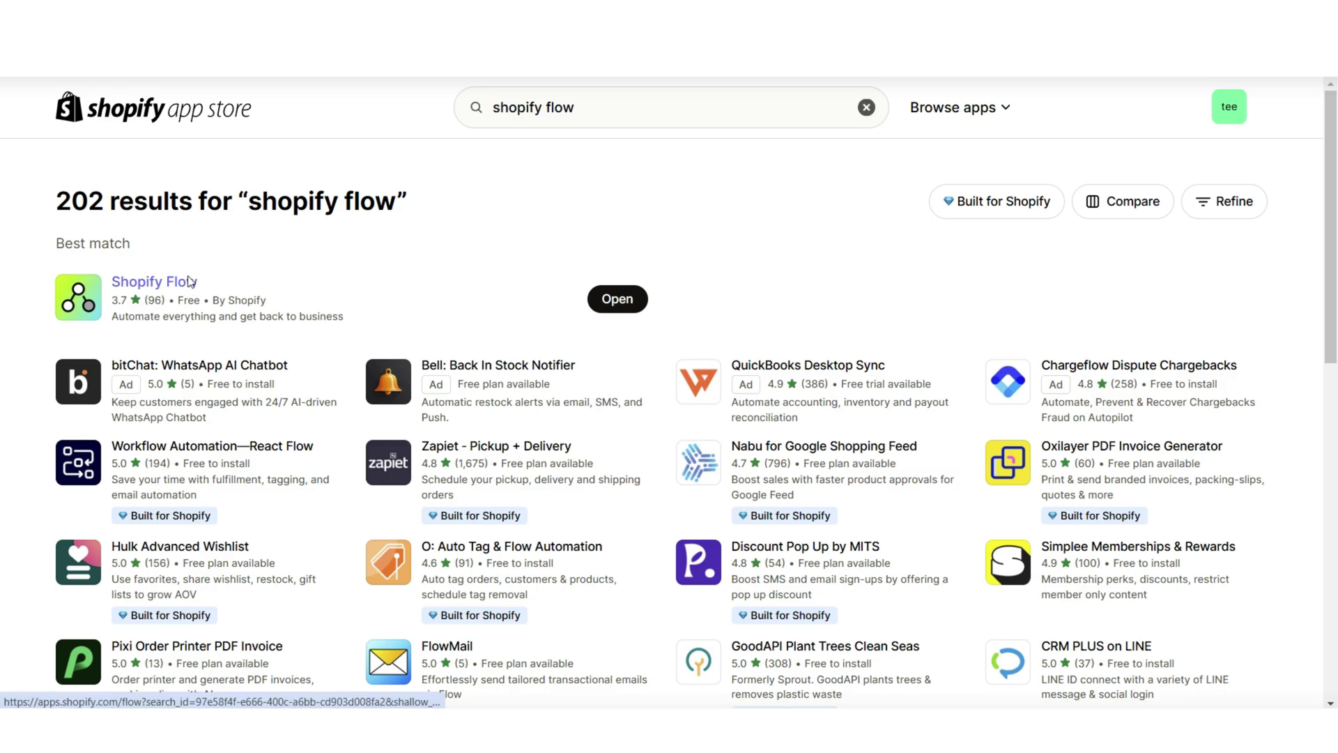
pyautogui.click(190, 283)
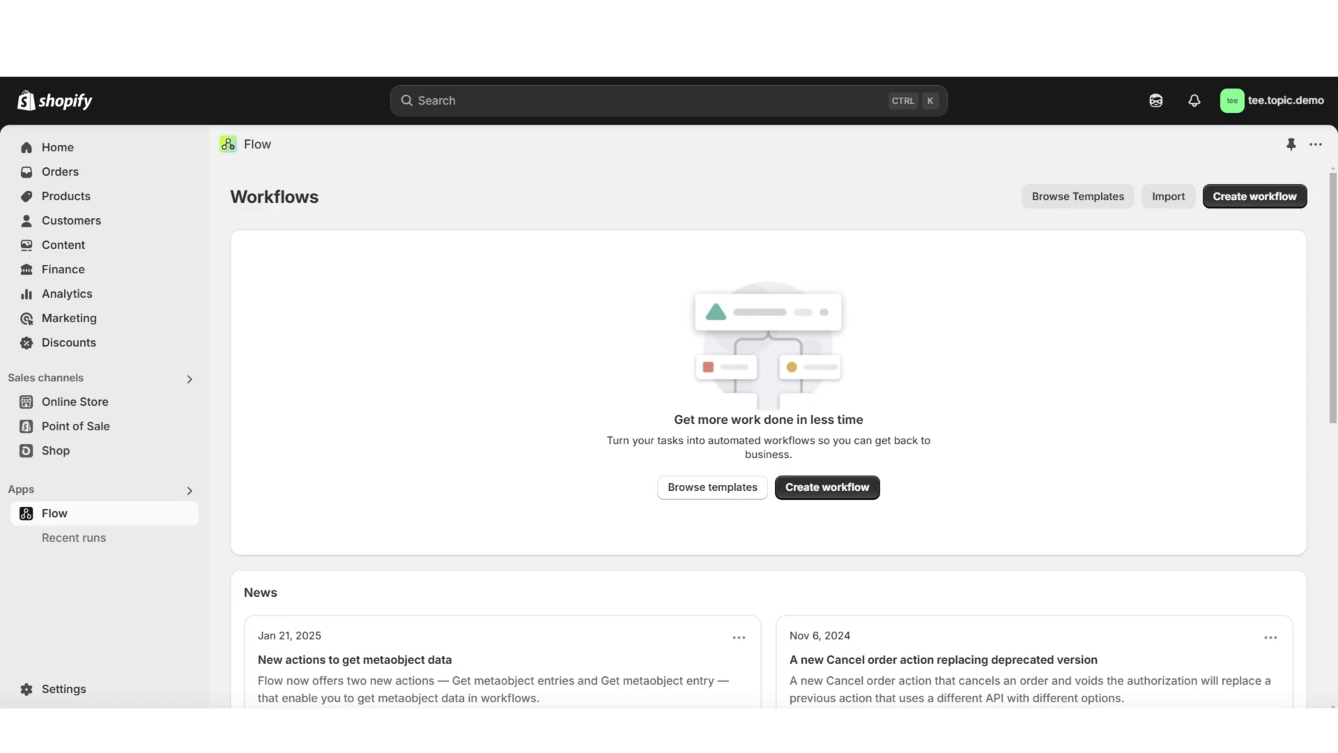
# Look over Flow's Workflows page, create a new workflow and browse the available workflow templates.
pyautogui.scroll(-6, 1332, 466)
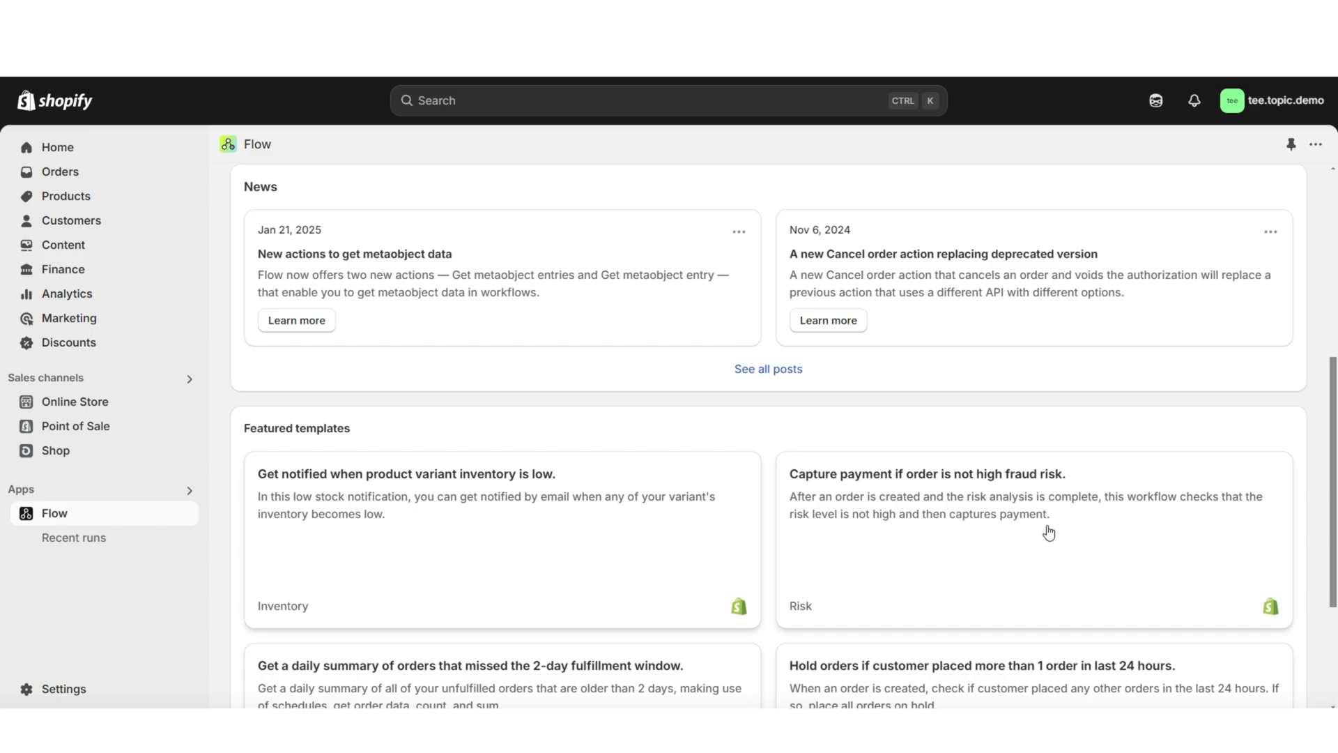
pyautogui.scroll(-3, 1059, 572)
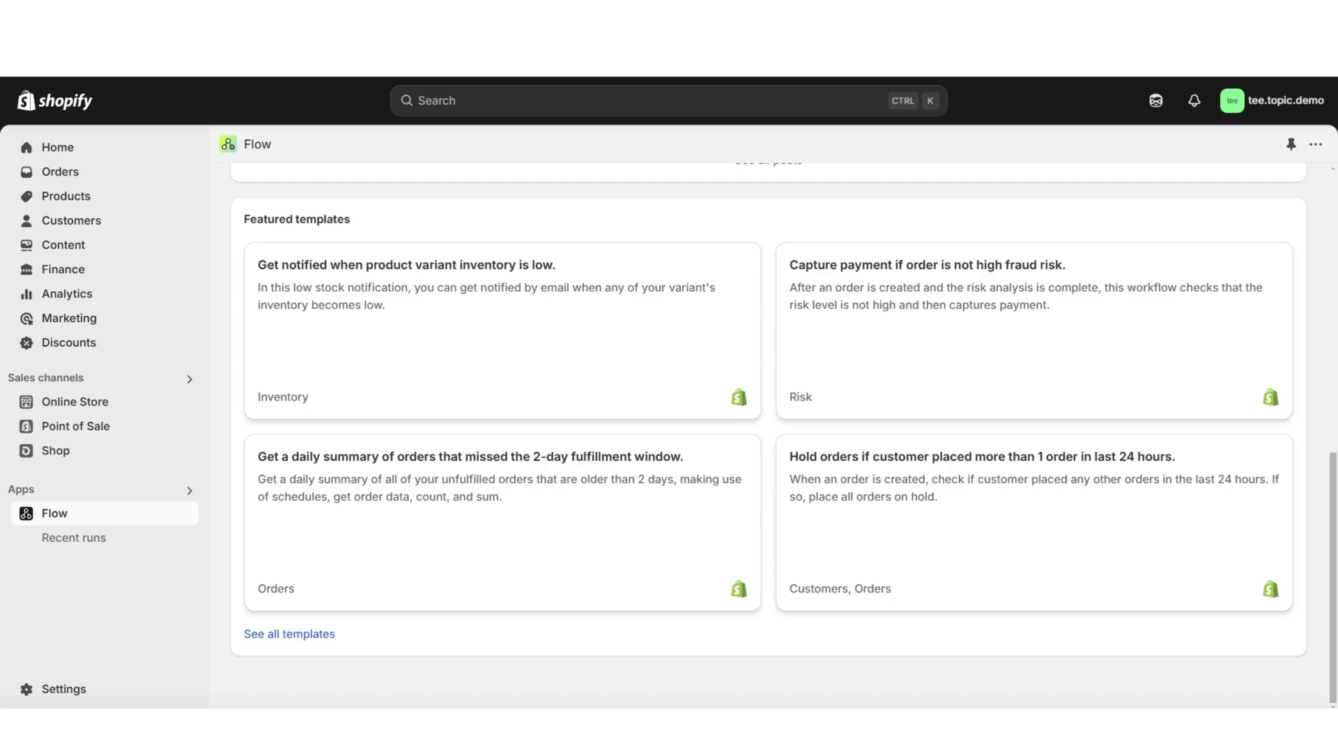
pyautogui.scroll(9, 766, 432)
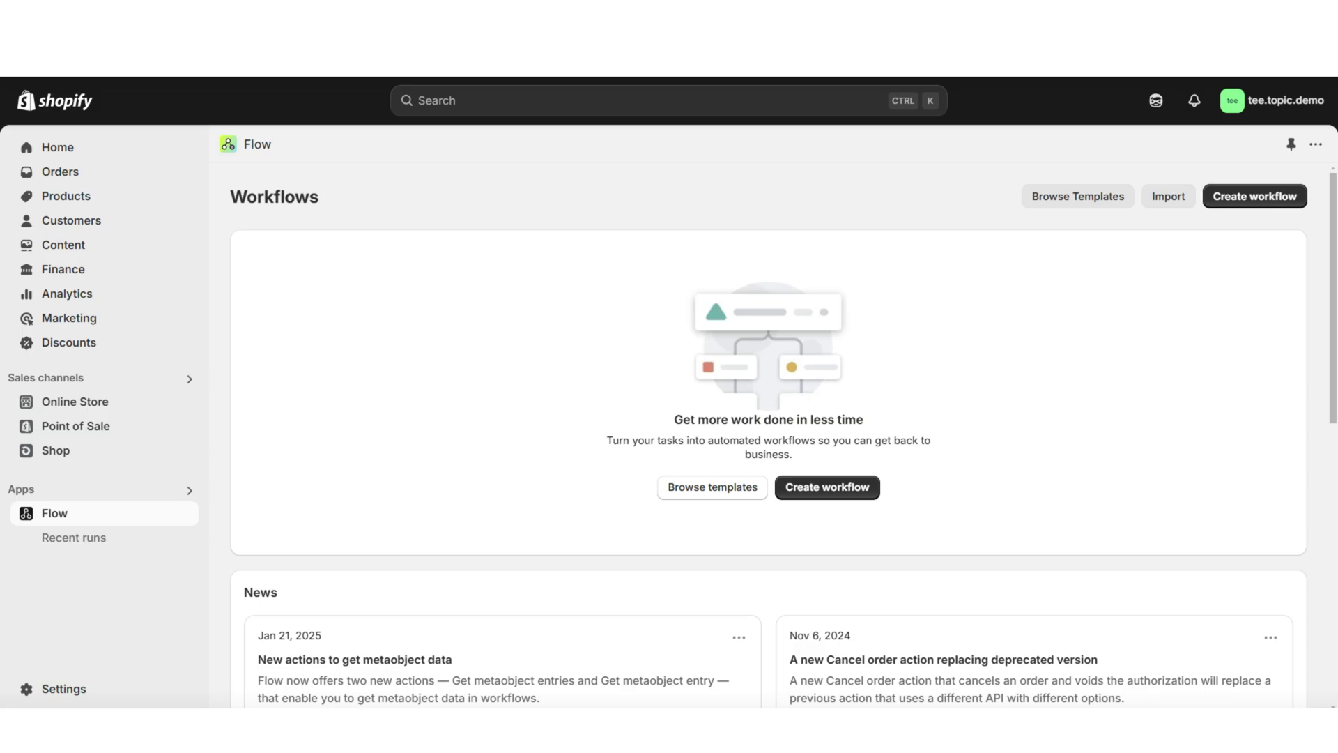
pyautogui.click(827, 487)
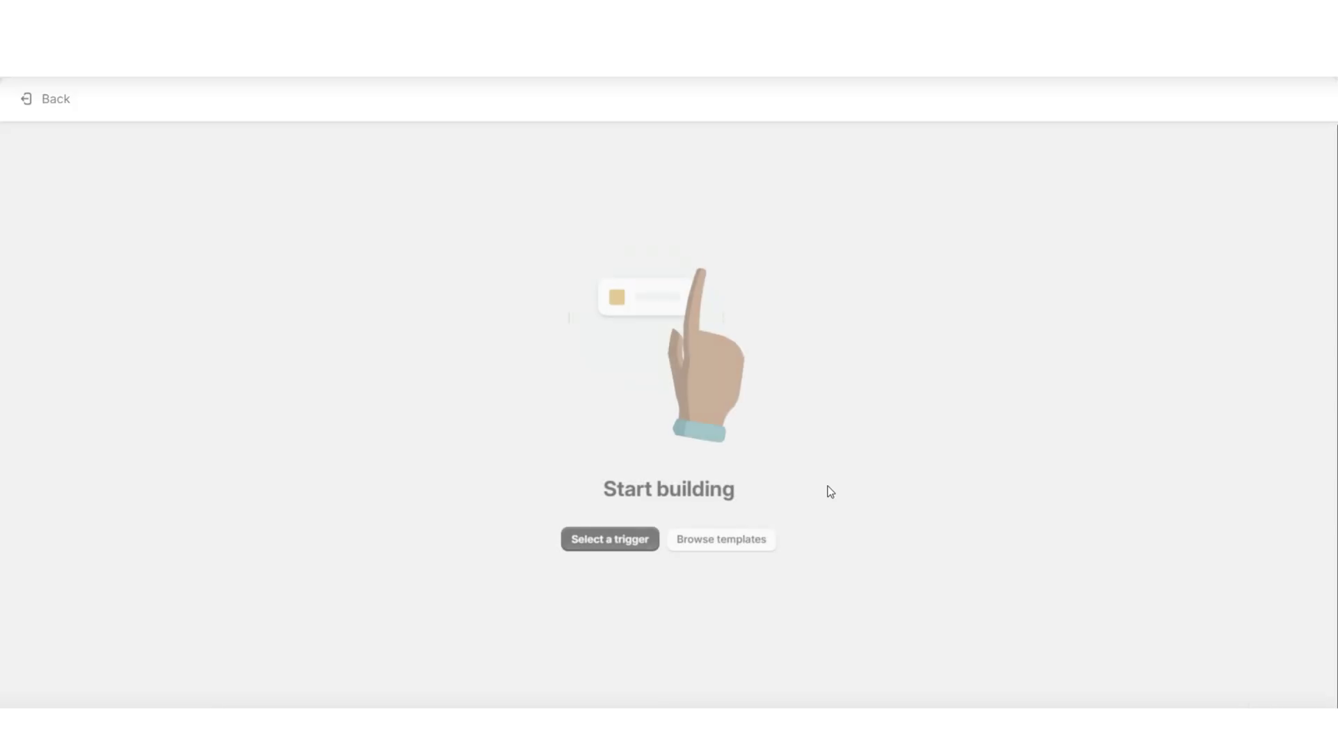
pyautogui.click(739, 543)
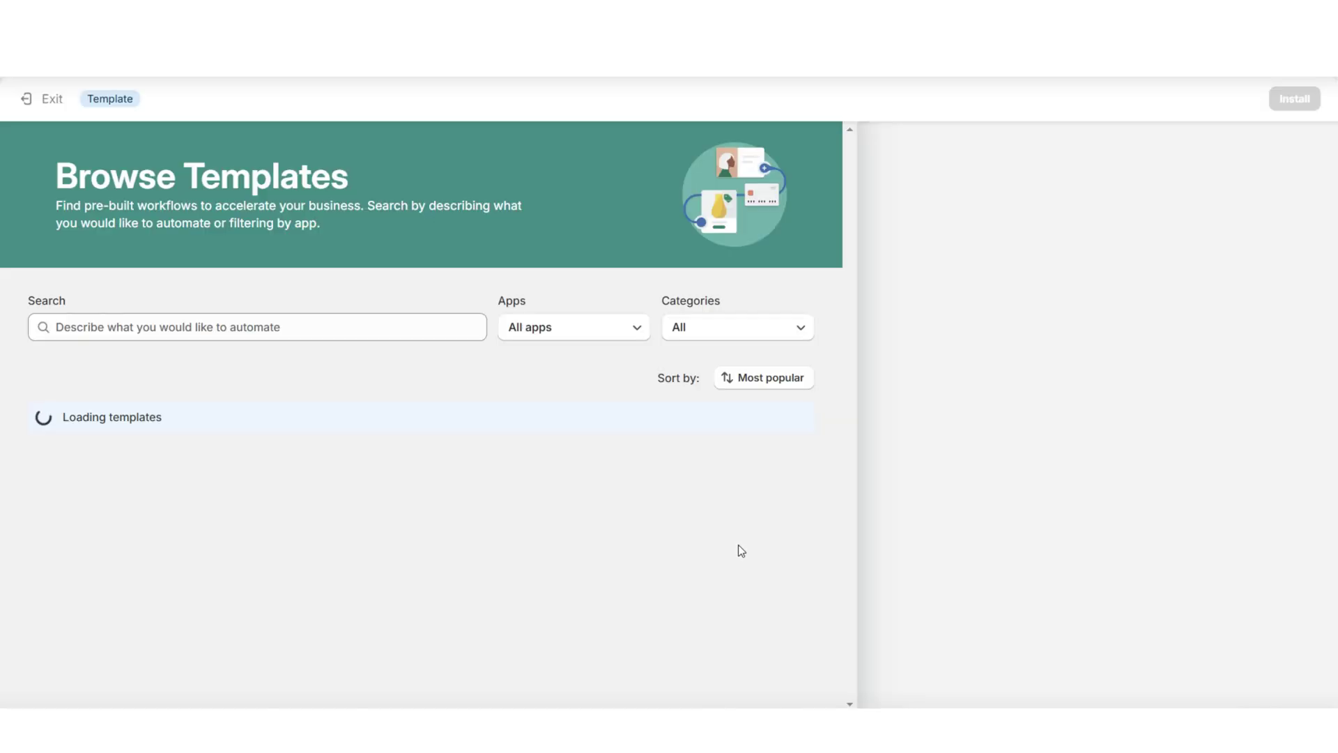
pyautogui.moveTo(847, 265); pyautogui.dragTo(846, 346)
pyautogui.scroll(2, 558, 536)
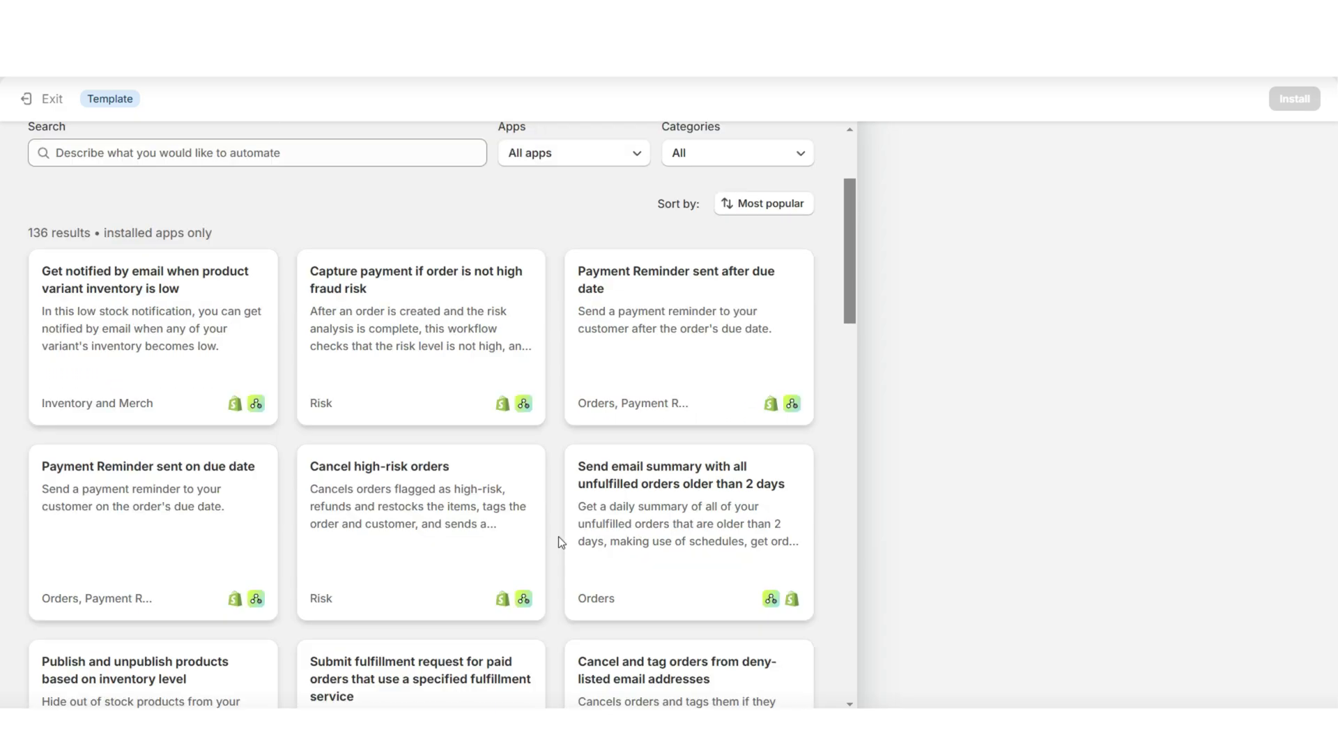
pyautogui.scroll(-2, 558, 536)
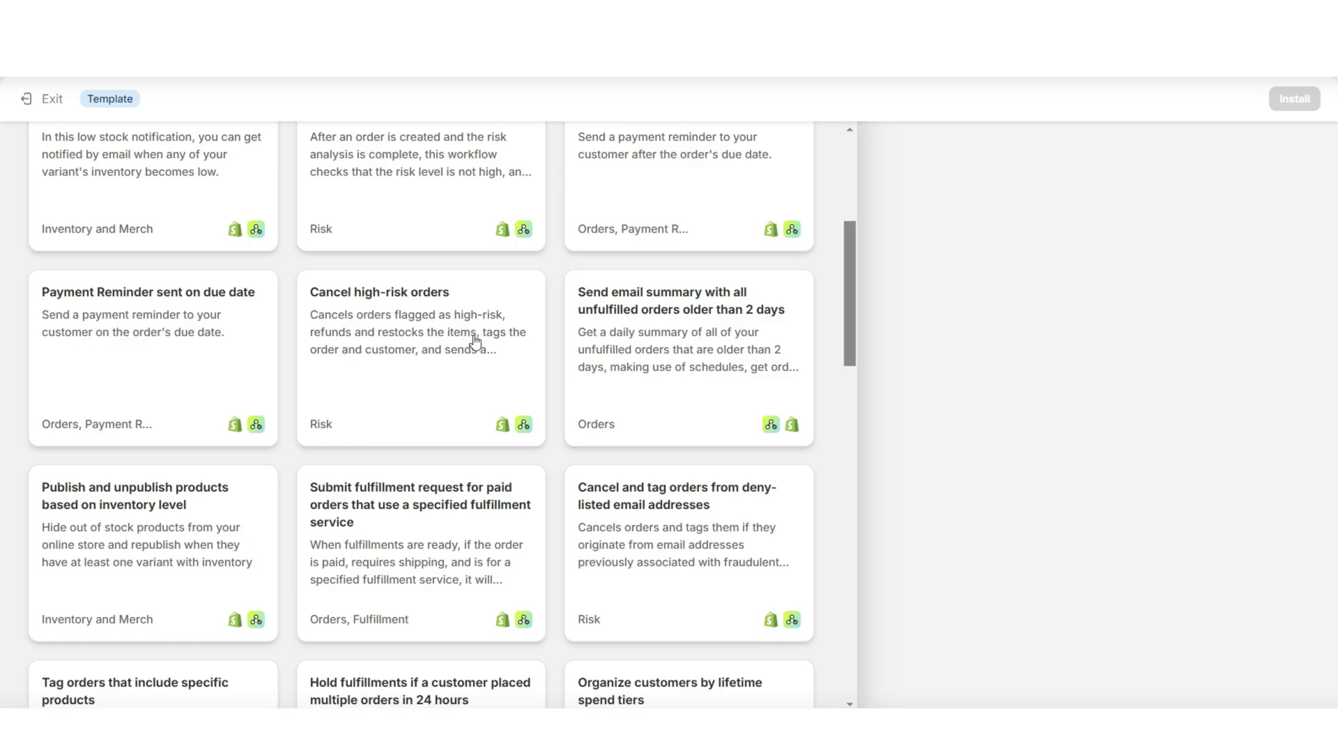
# Open the Cancel high-risk orders template, review its chain of conditions and actions, and install it.
pyautogui.click(411, 390)
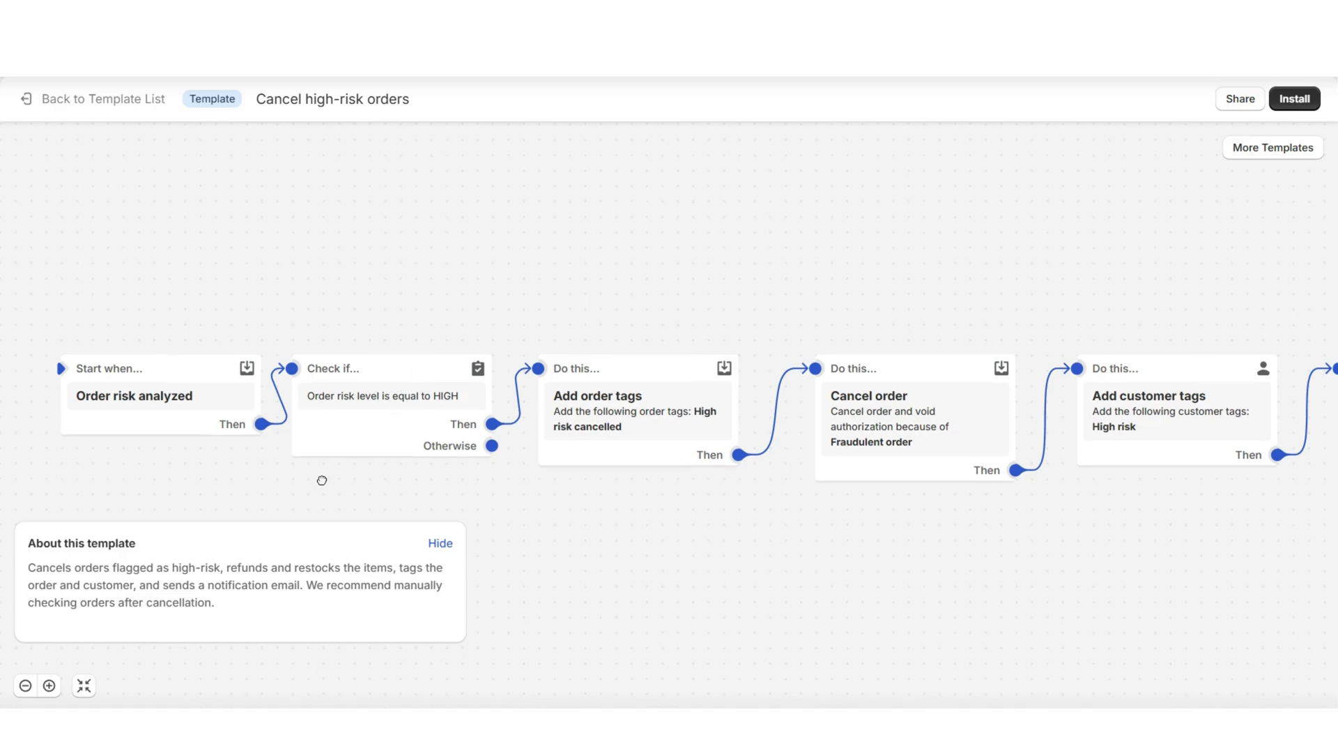
pyautogui.moveTo(322, 478); pyautogui.dragTo(323, 452)
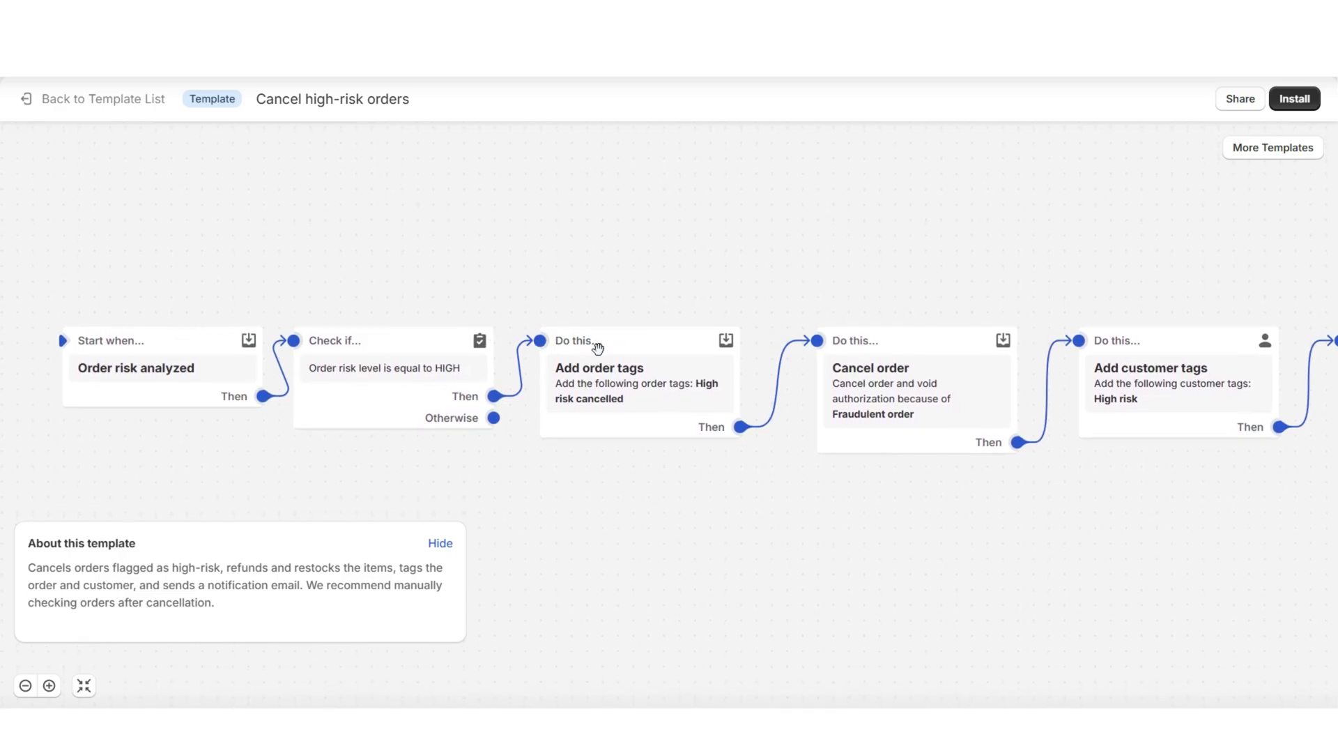
pyautogui.hscroll(1, 597, 346)
pyautogui.moveTo(1003, 501); pyautogui.dragTo(806, 501)
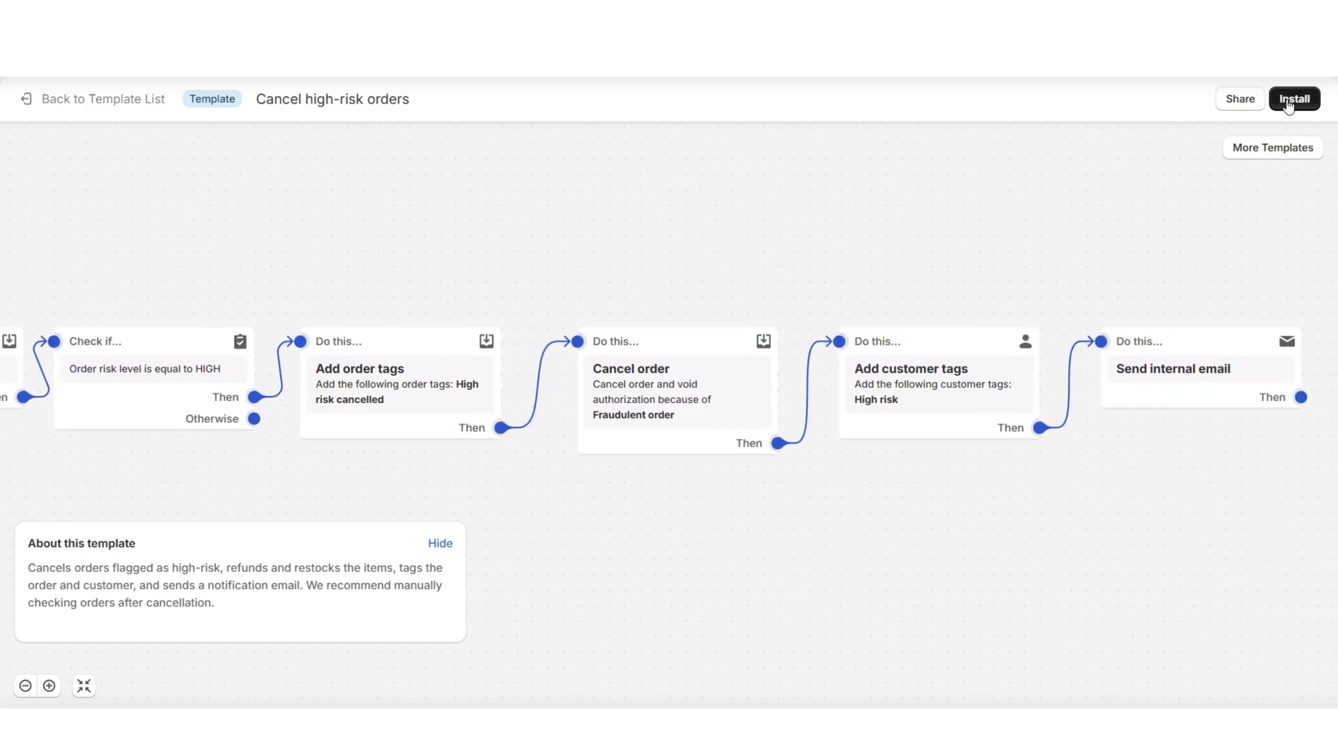
pyautogui.moveTo(503, 303); pyautogui.dragTo(623, 308)
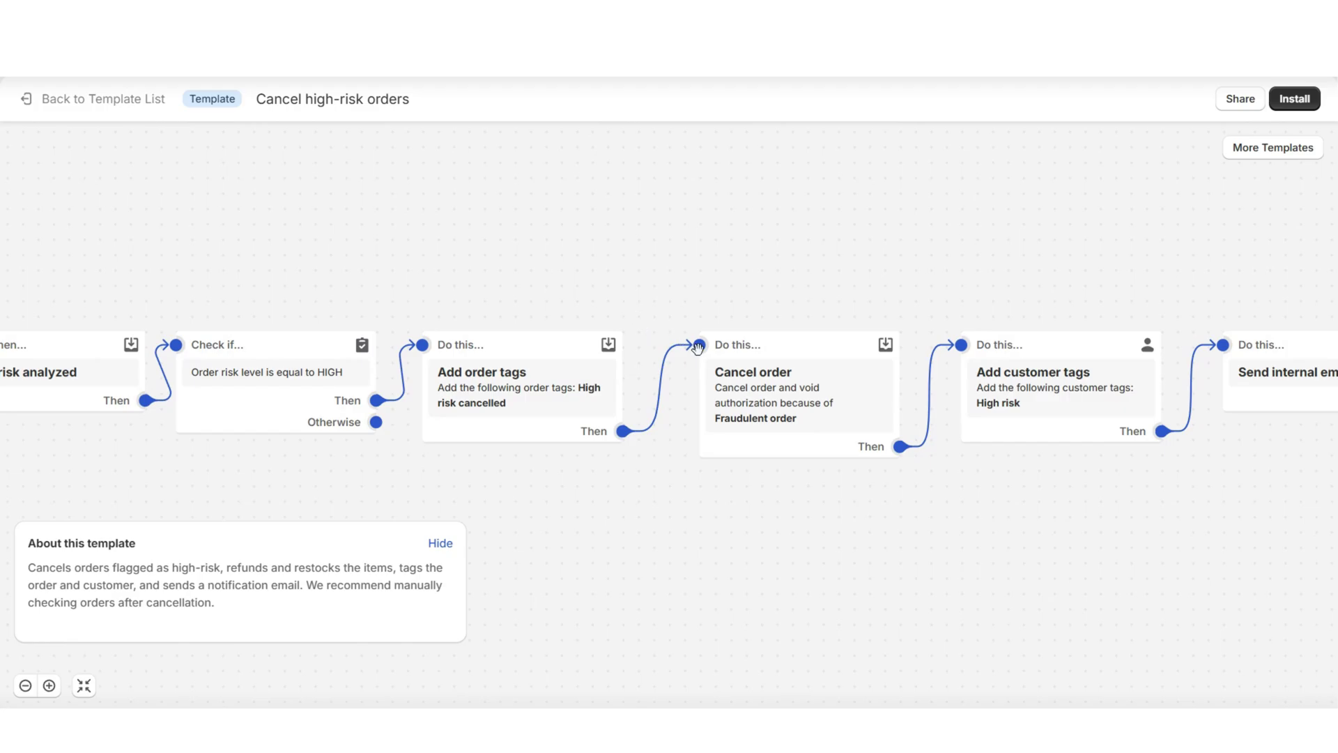
pyautogui.click(1311, 101)
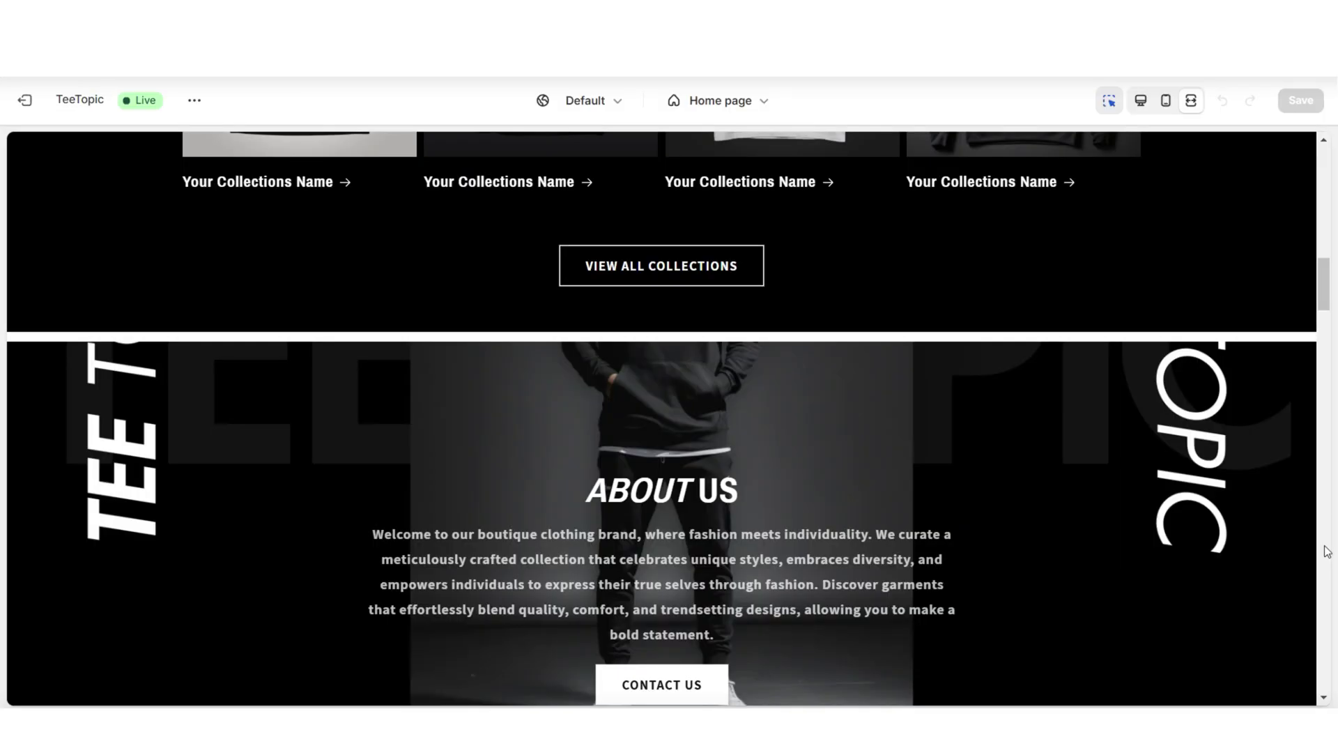
# Return to the header of the home page in the theme preview and open the store's cart page.
pyautogui.scroll(10, 1326, 550)
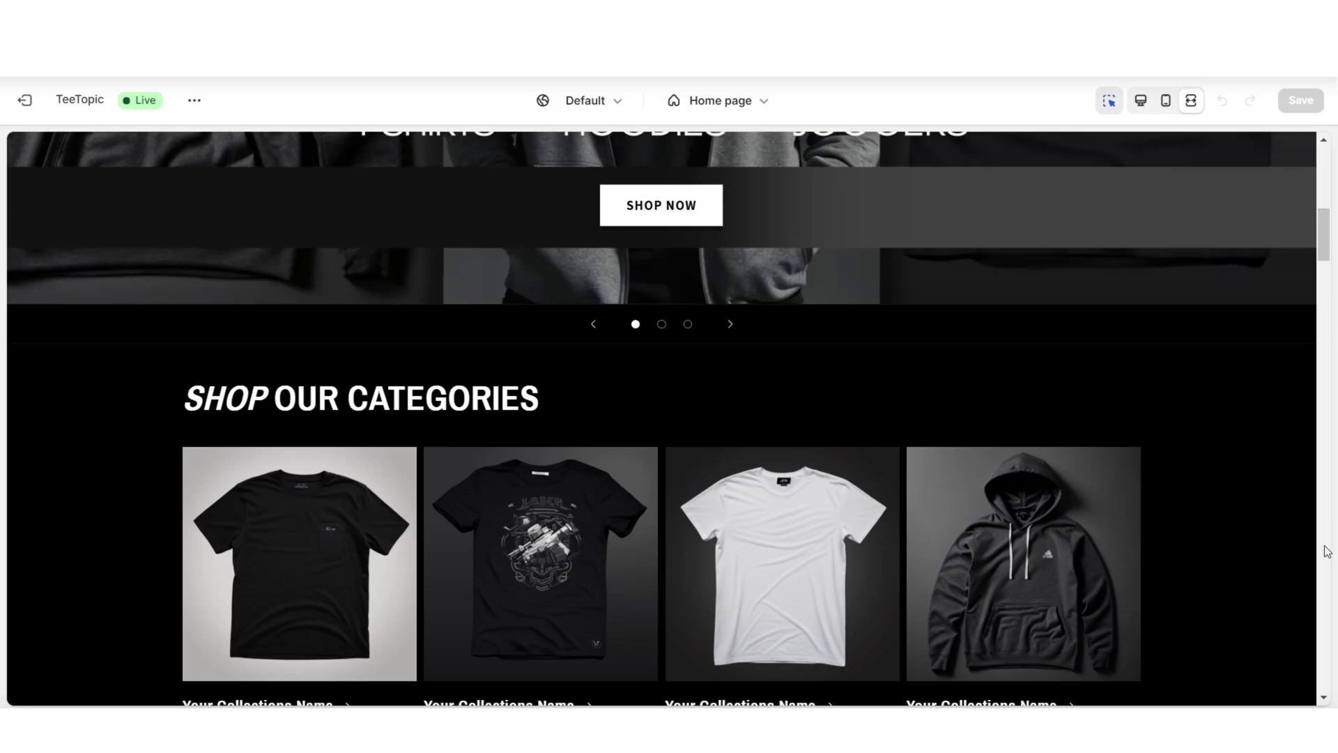
pyautogui.scroll(5, 1326, 551)
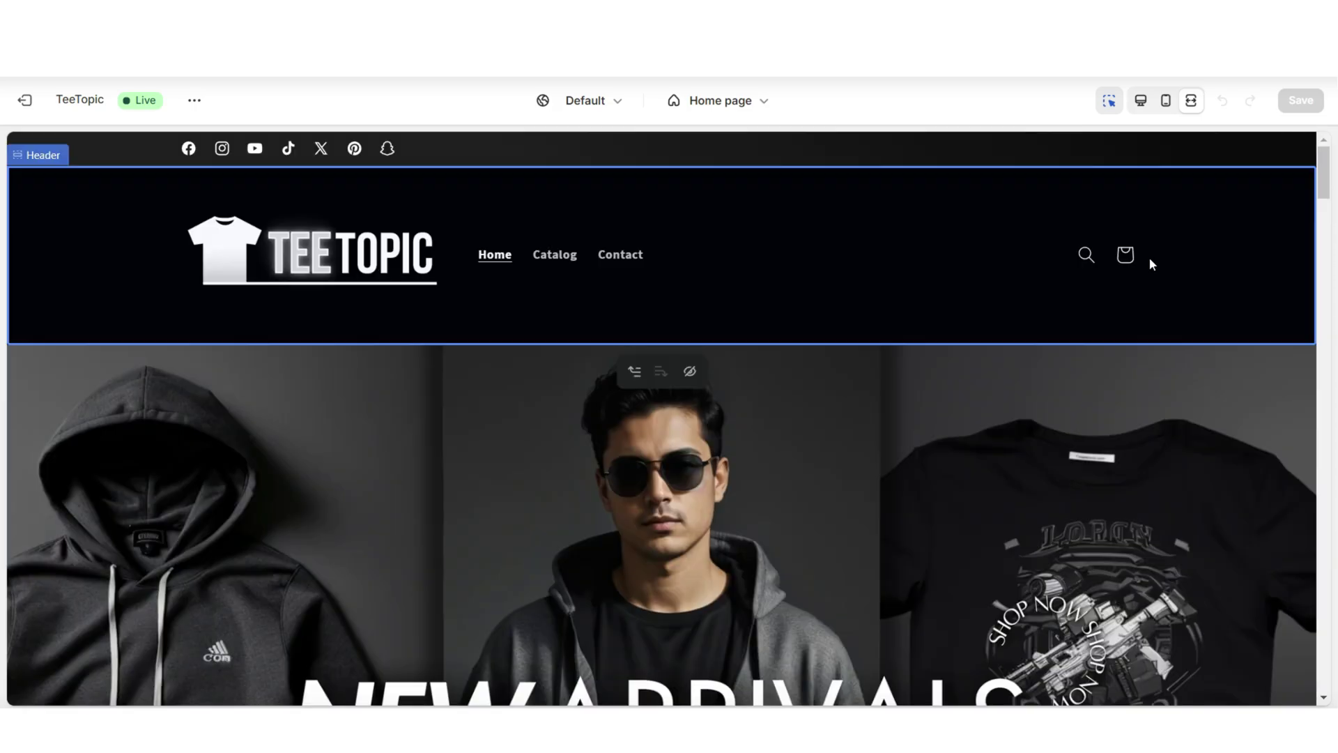
pyautogui.click(1127, 258)
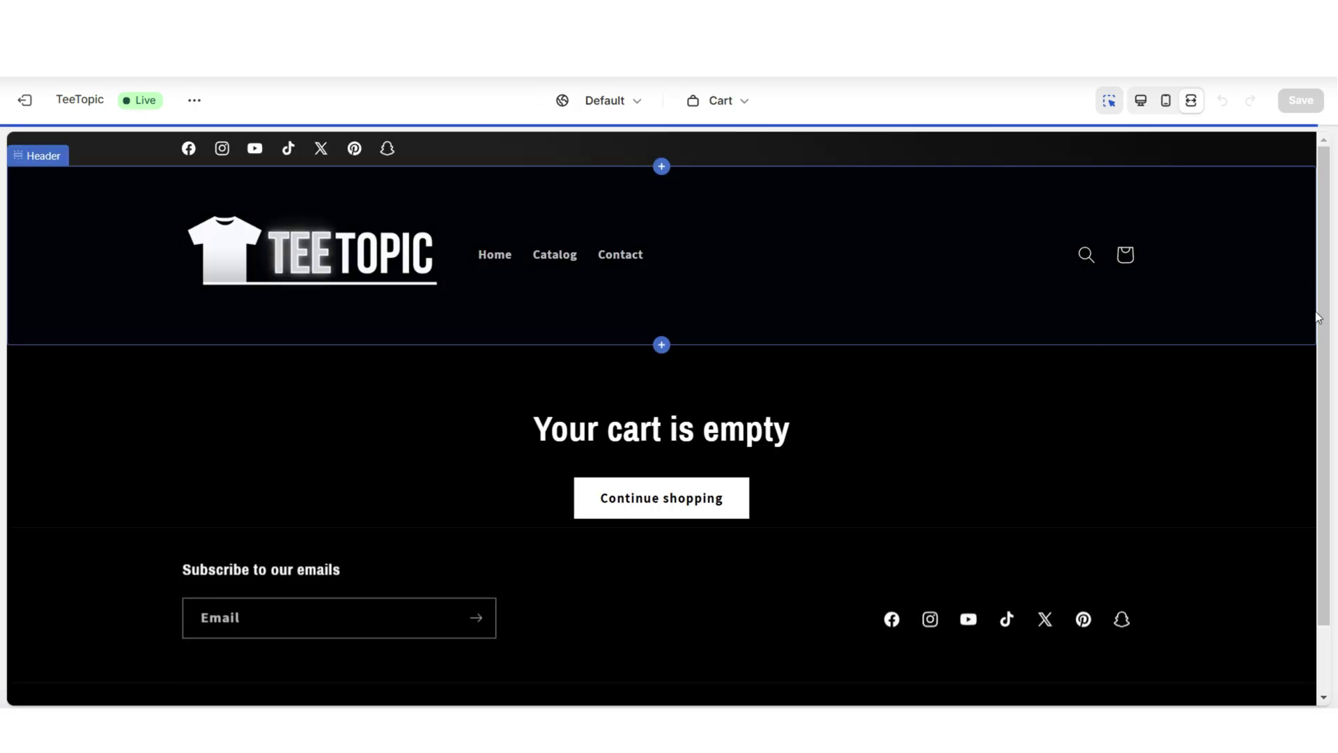
# Open the full list of Flow news posts and look through it.
pyautogui.scroll(-2, 1319, 317)
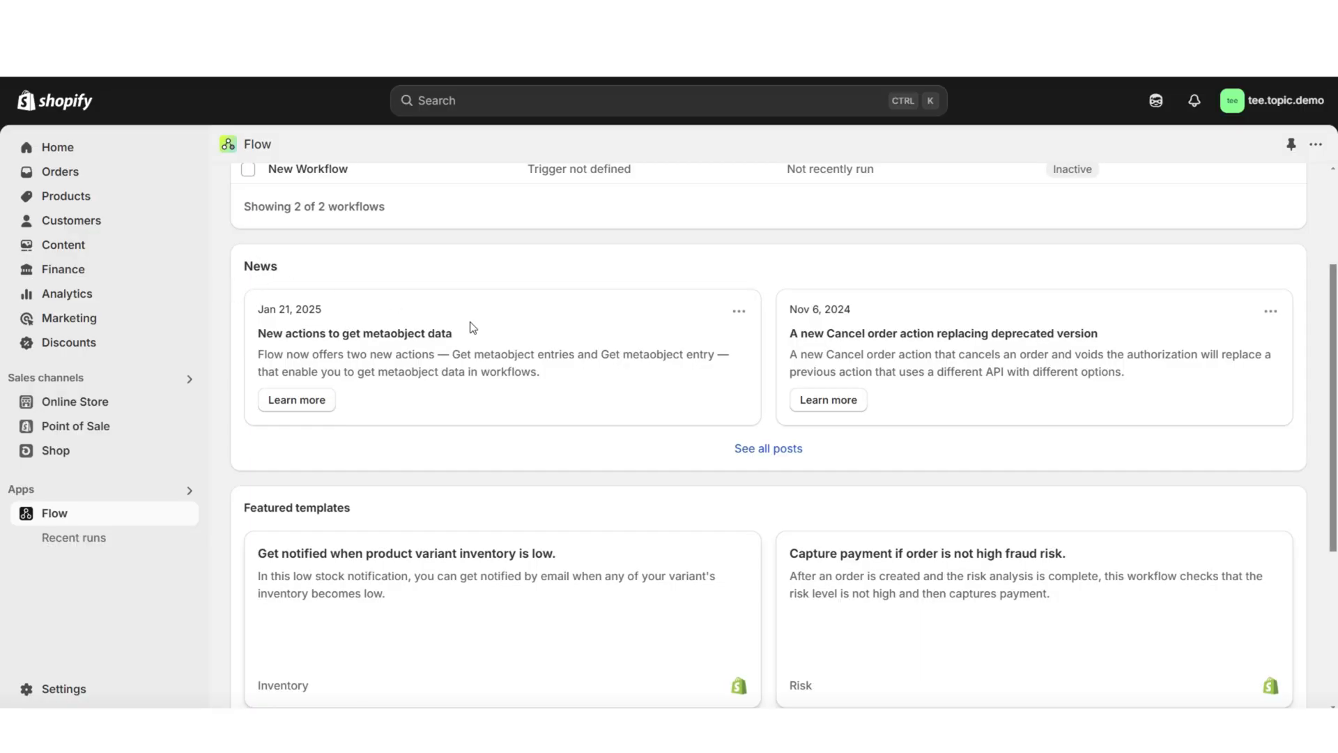
pyautogui.click(770, 448)
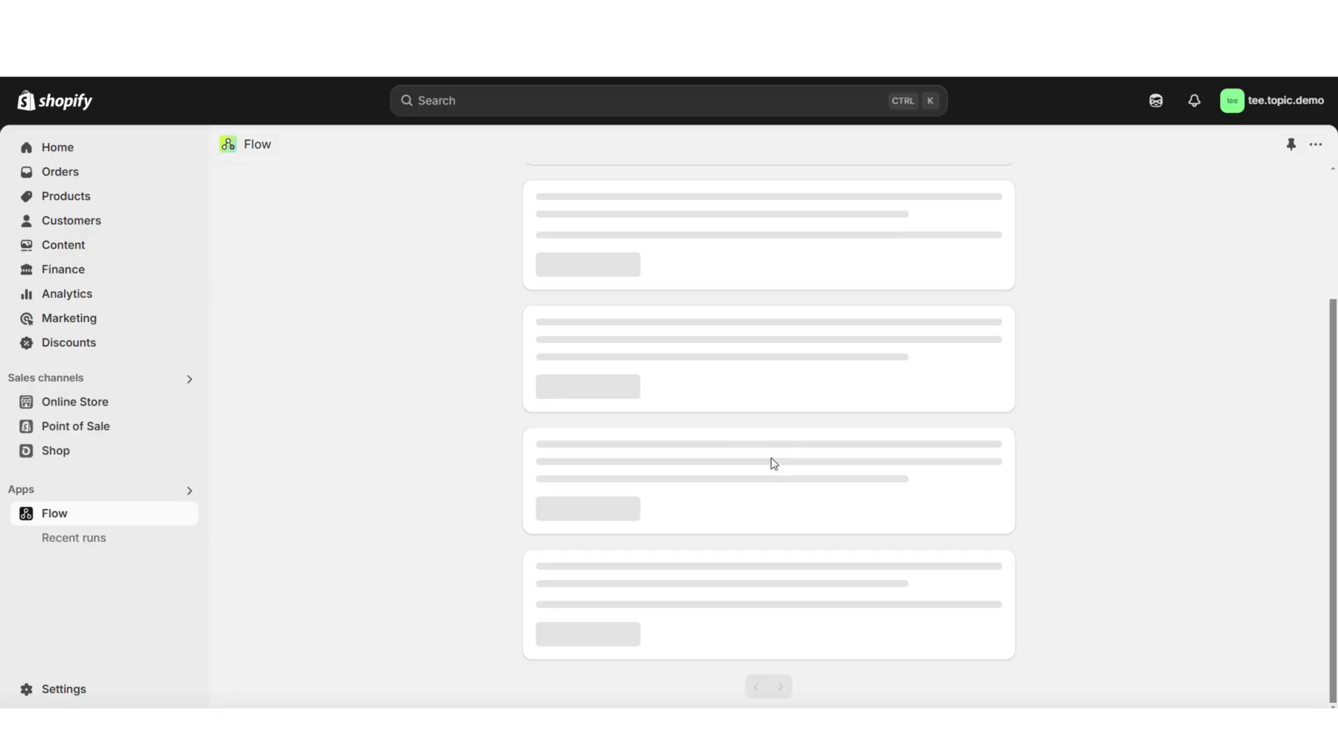
pyautogui.scroll(2, 1059, 444)
pyautogui.scroll(-1, 1059, 445)
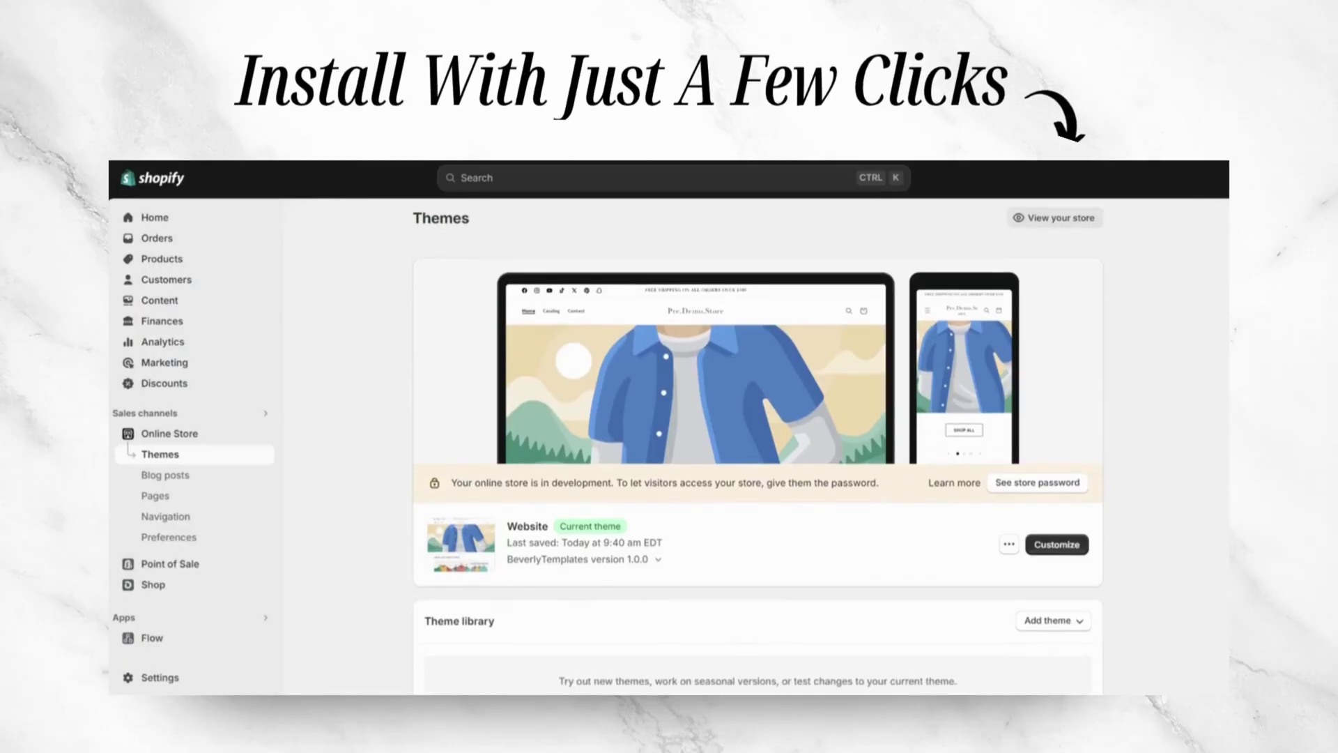
# Upload the theme file Shopifytheme.zip.zip to the theme library.
pyautogui.scroll(-3, 758, 419)
pyautogui.click(1052, 573)
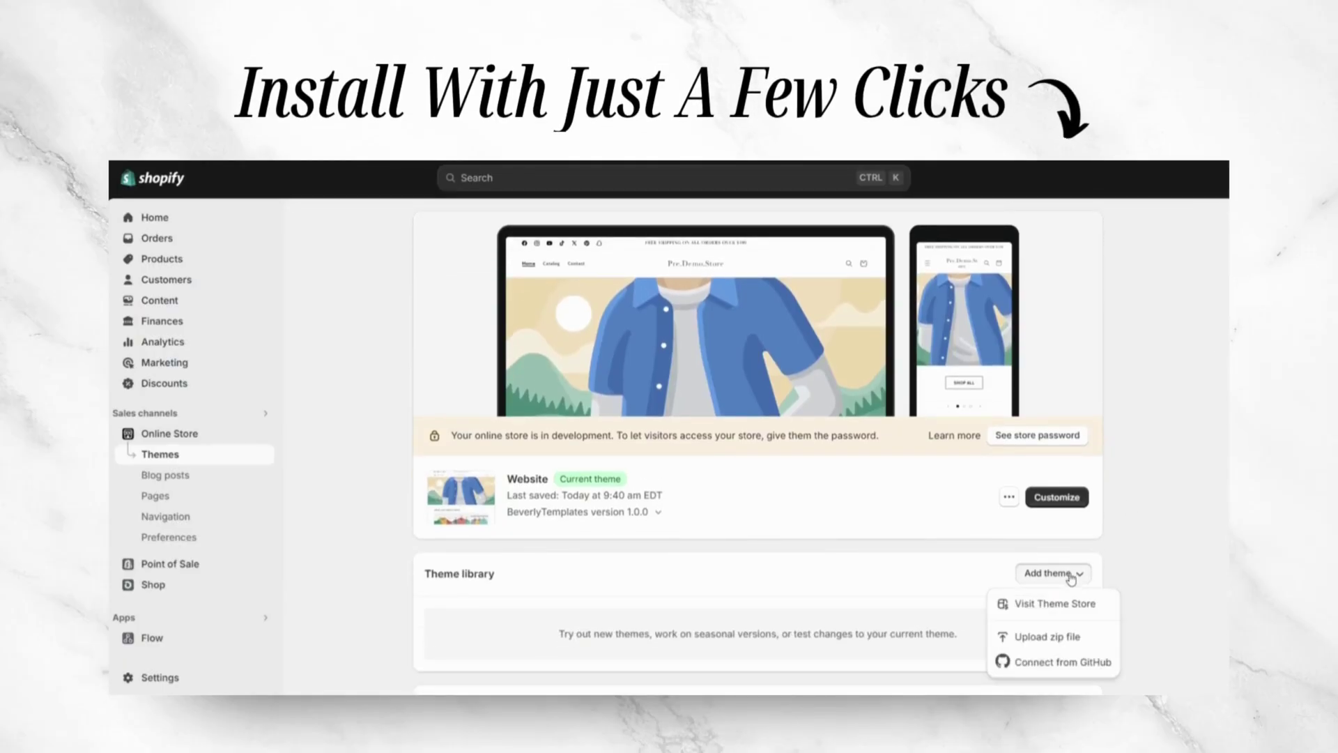
pyautogui.click(1077, 637)
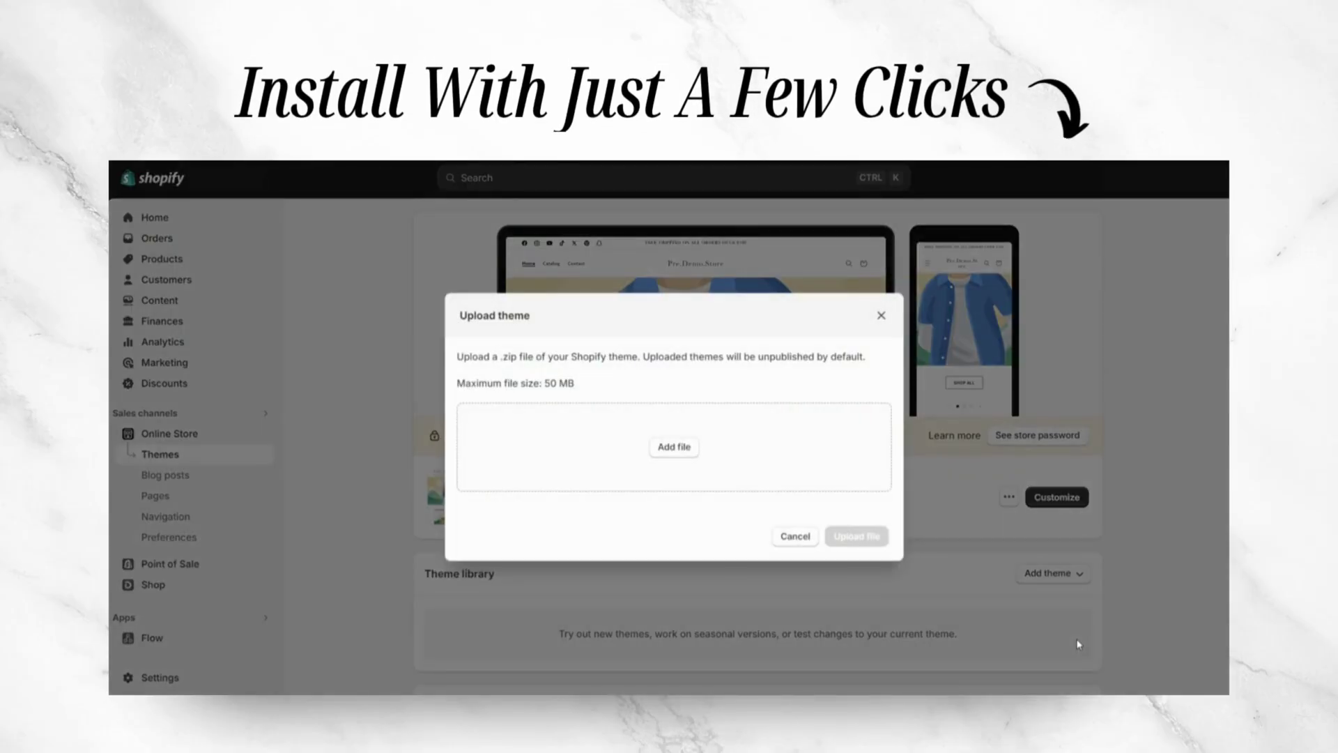
pyautogui.click(674, 447)
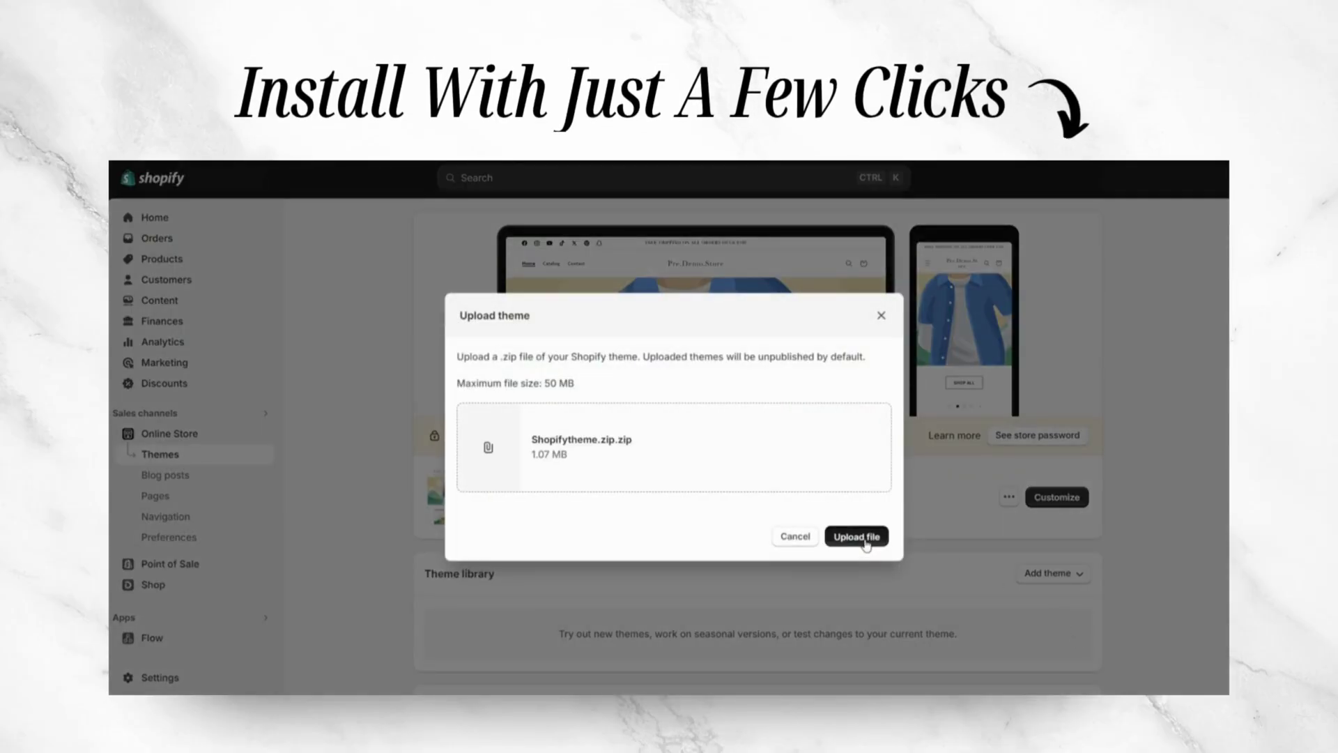
pyautogui.click(857, 538)
pyautogui.scroll(-1, 758, 446)
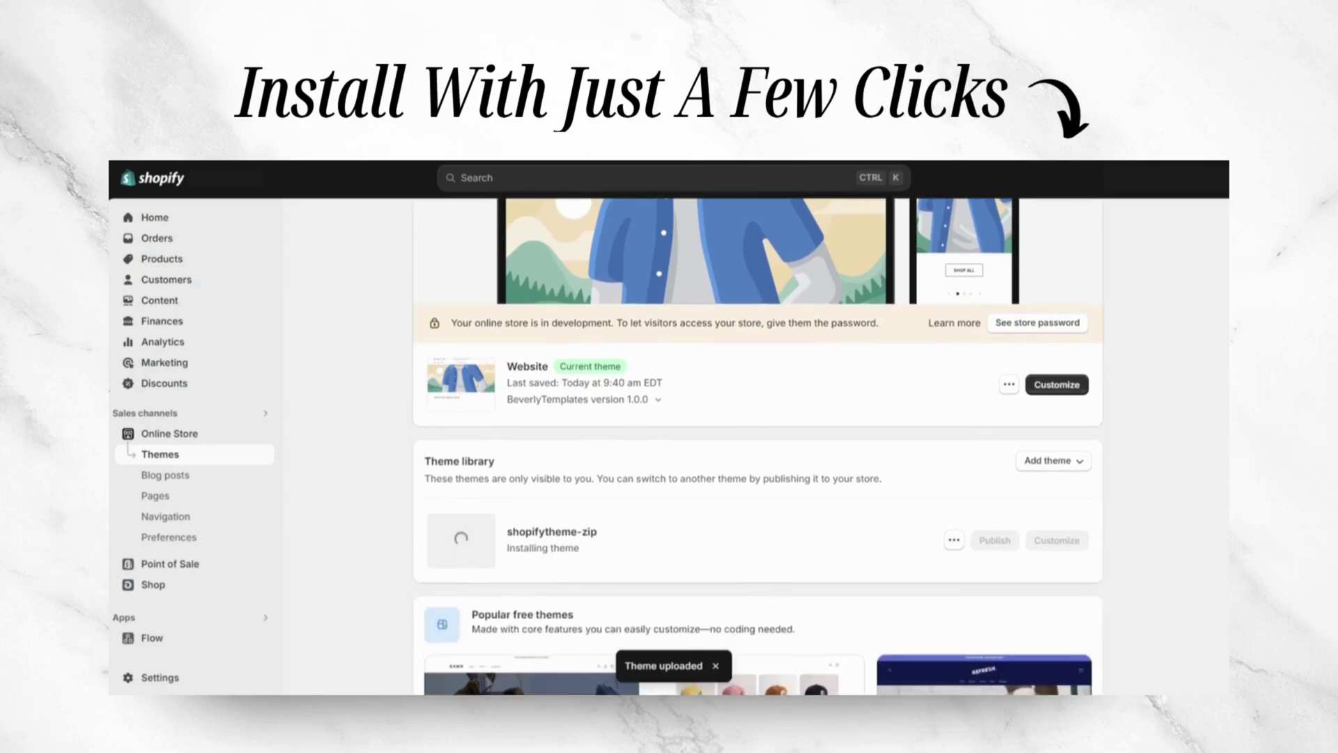